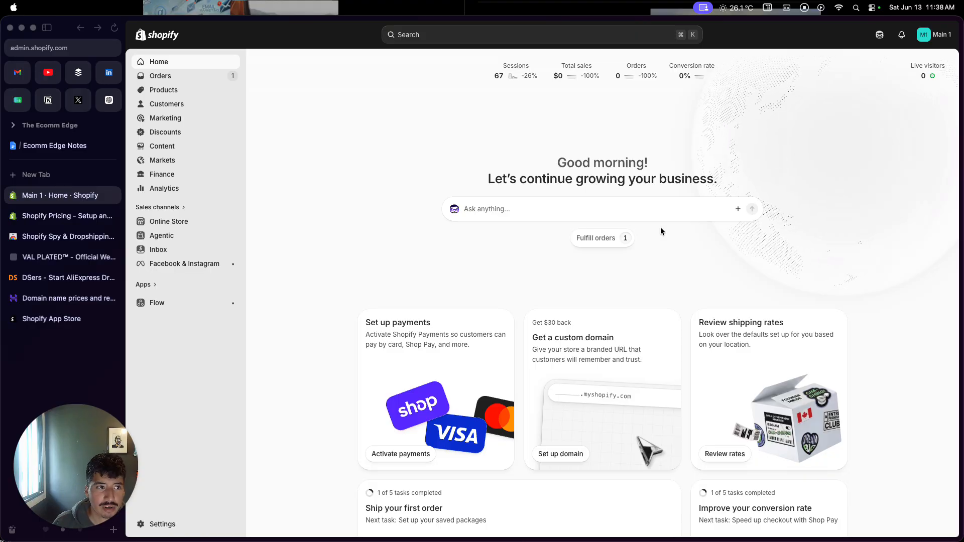
Start a new product in the store and title it "Men's Red T-Shirt"
click(175, 95)
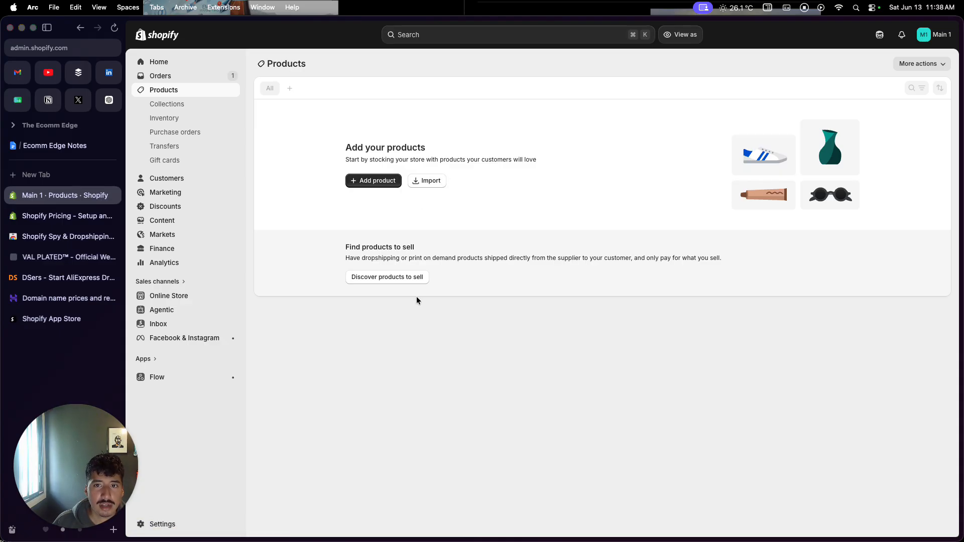
click(382, 180)
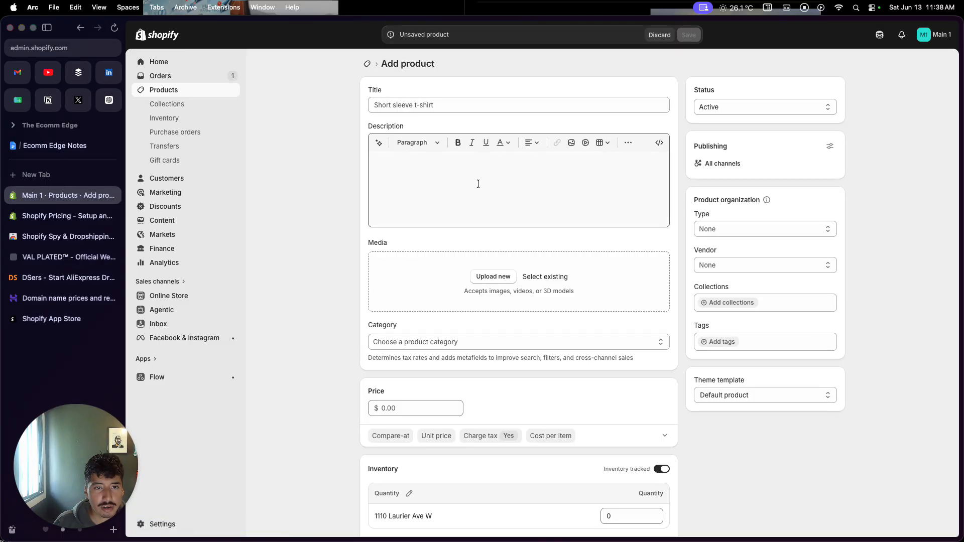
click(495, 106)
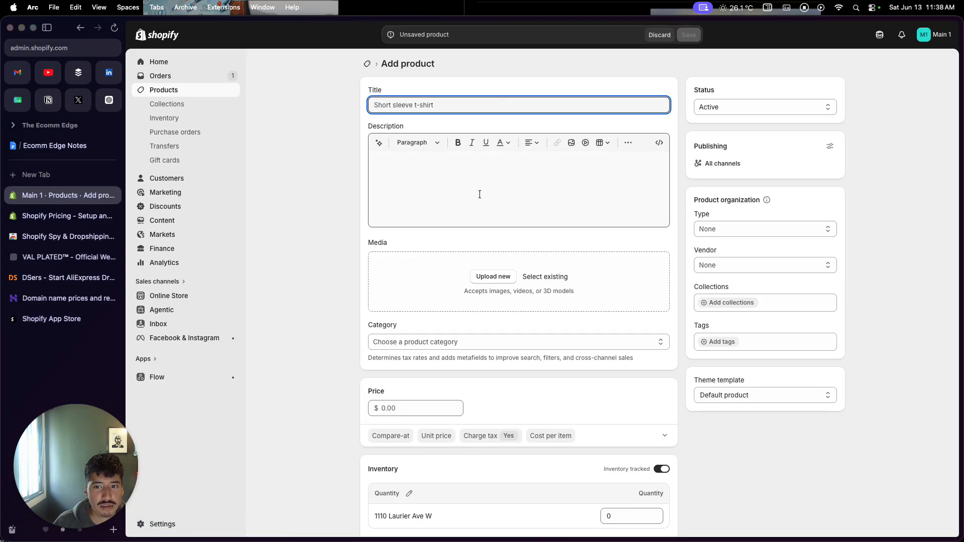
scroll(479, 193, down, 2)
scroll(481, 195, up, 2)
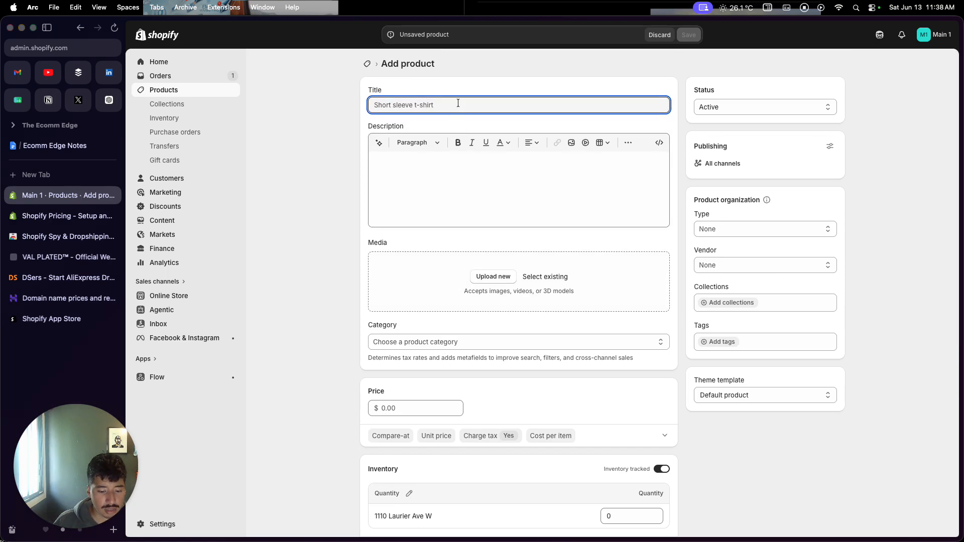
text(Me)
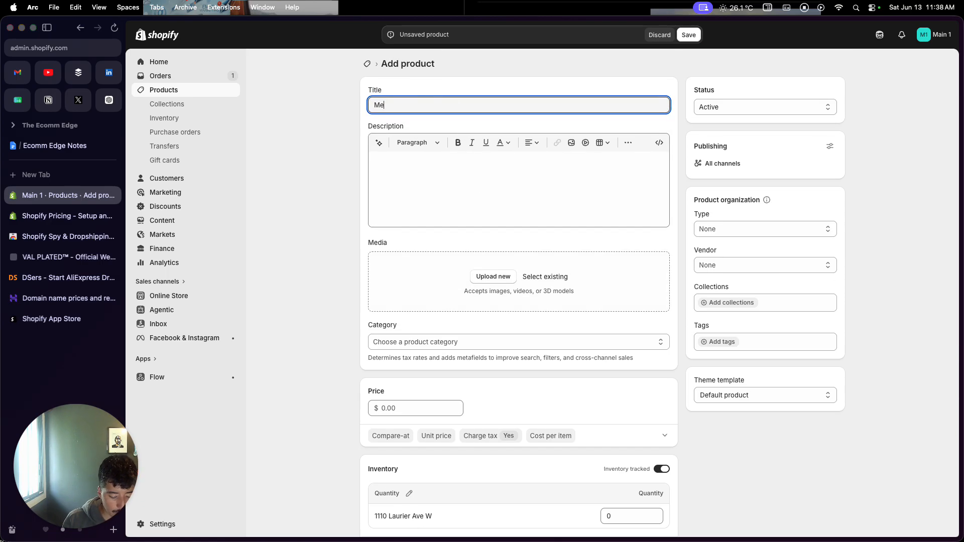
text(n's Red T-Shirt)
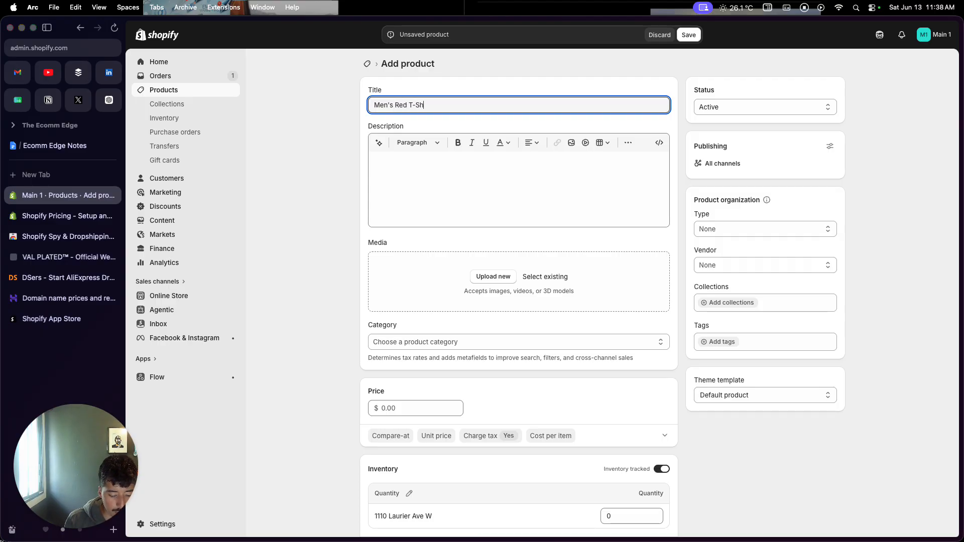
Generate the product description with the AI writing assistant, using the product title as the prompt
triple_click(418, 103)
key(super+c)
click(379, 143)
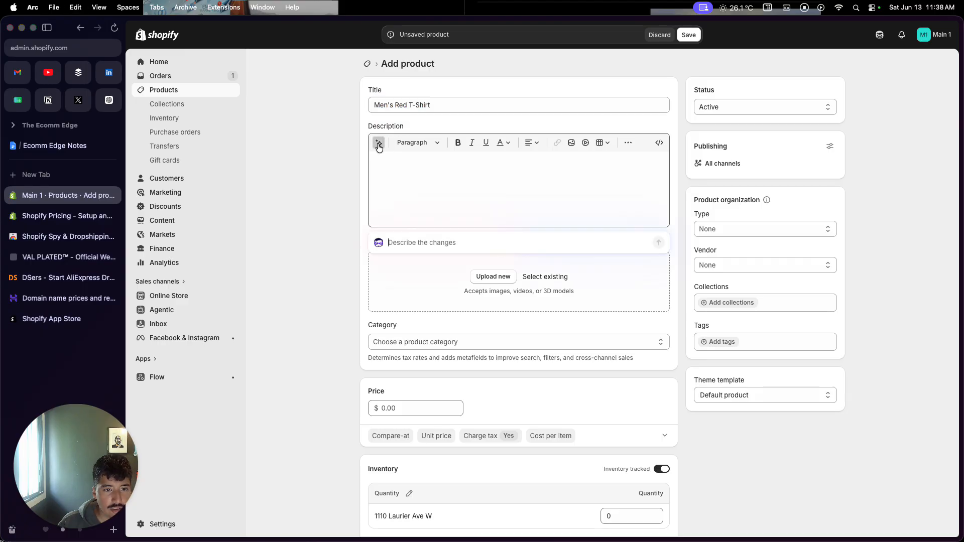
key(super+v)
key(Return)
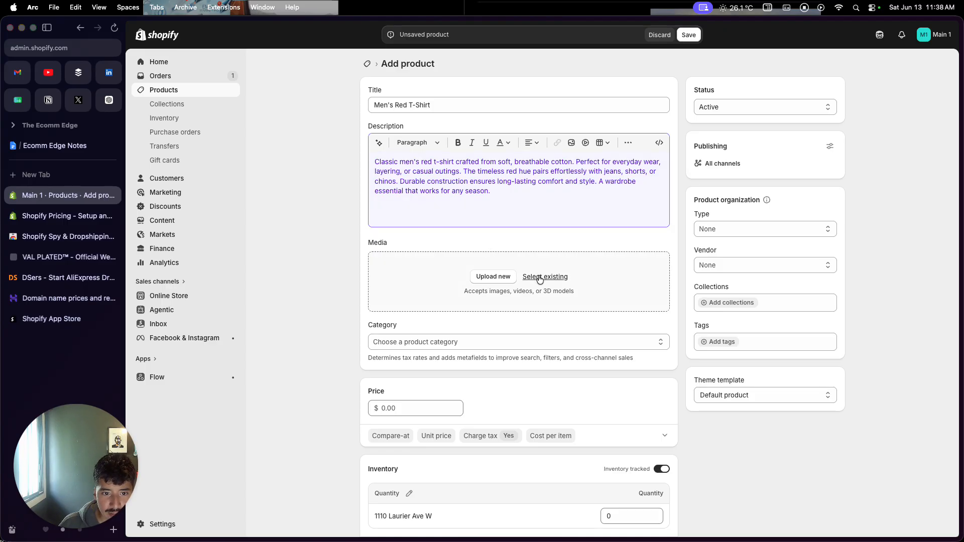
Upload the red T-shirt CleanShot image ending in "12.17.53" from the Desktop's products folder as product media
click(509, 280)
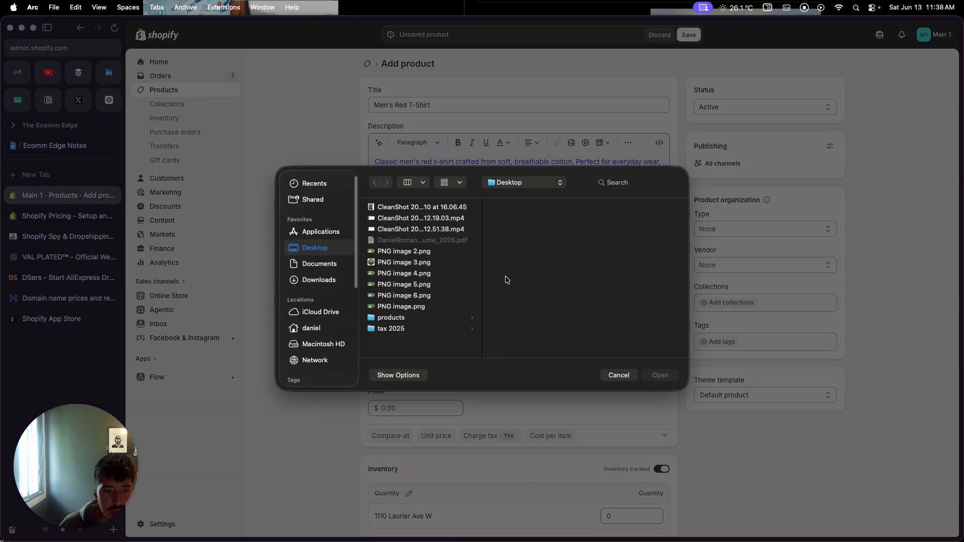
click(448, 317)
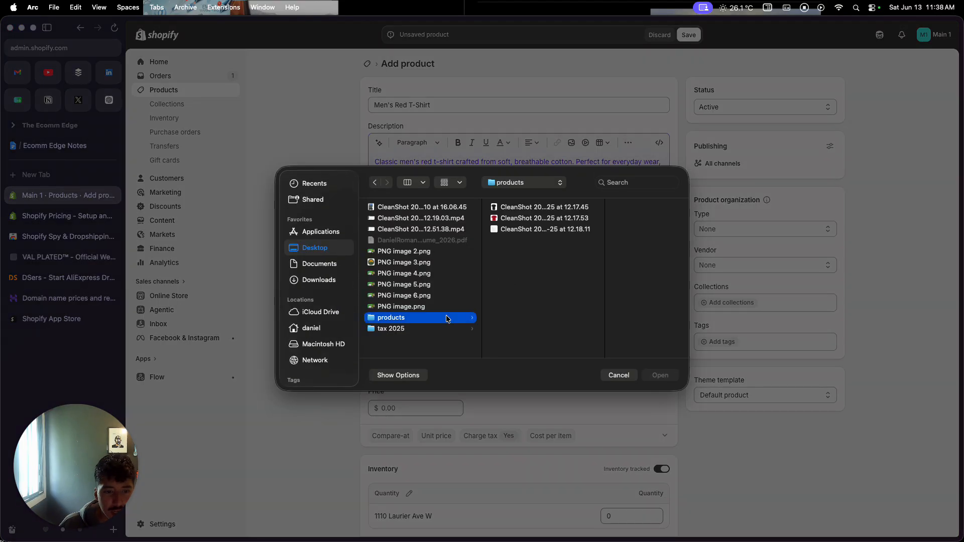
click(522, 219)
click(660, 376)
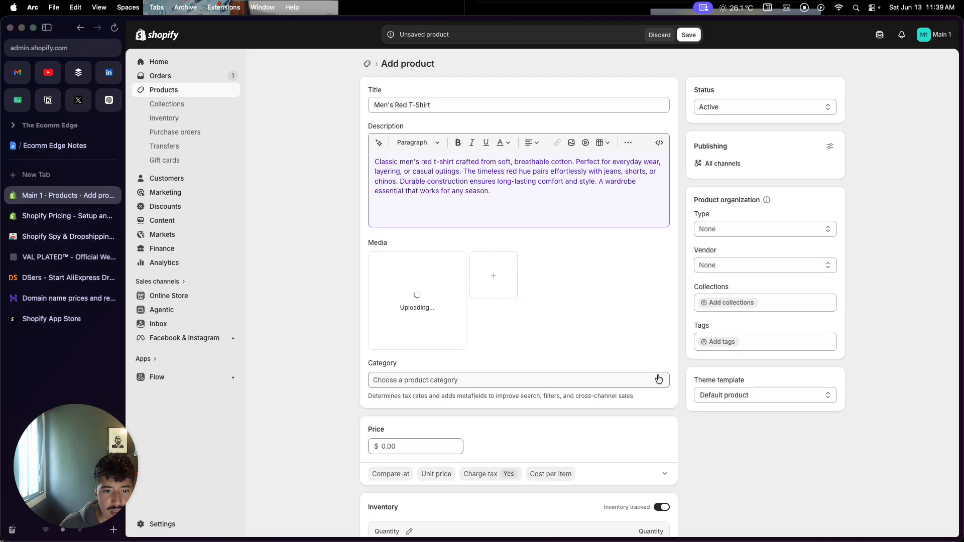
Set the T-shirt's selling price to $15
scroll(658, 379, down, 3)
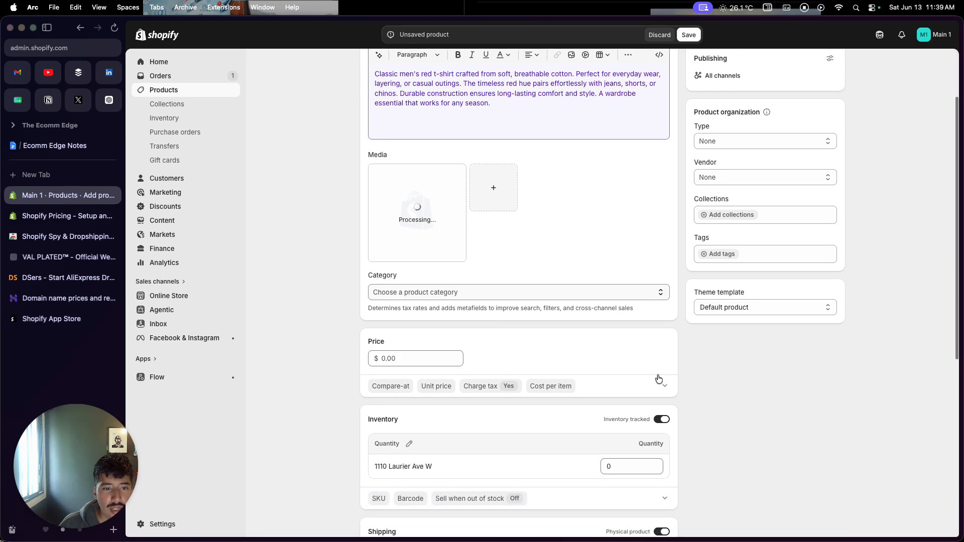
scroll(658, 378, down, 3)
click(434, 294)
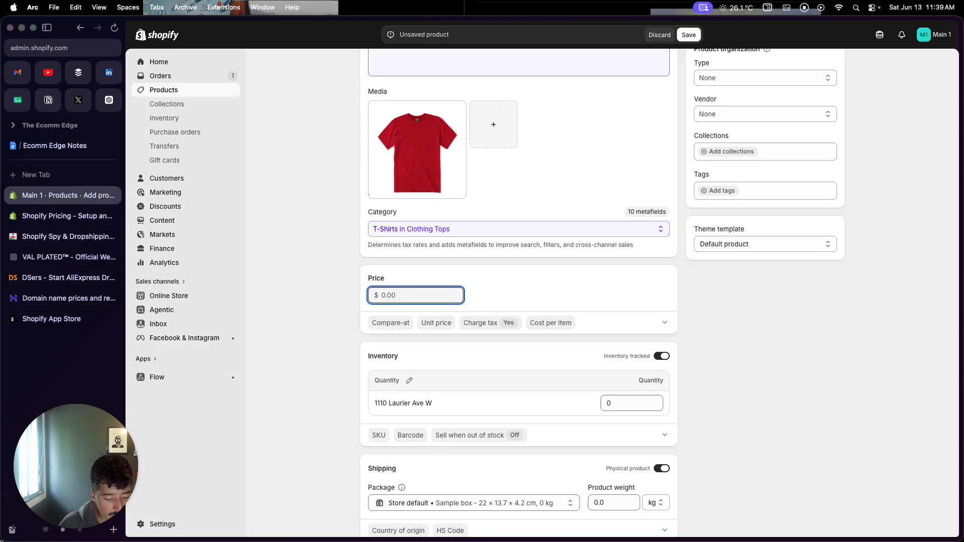
text(15)
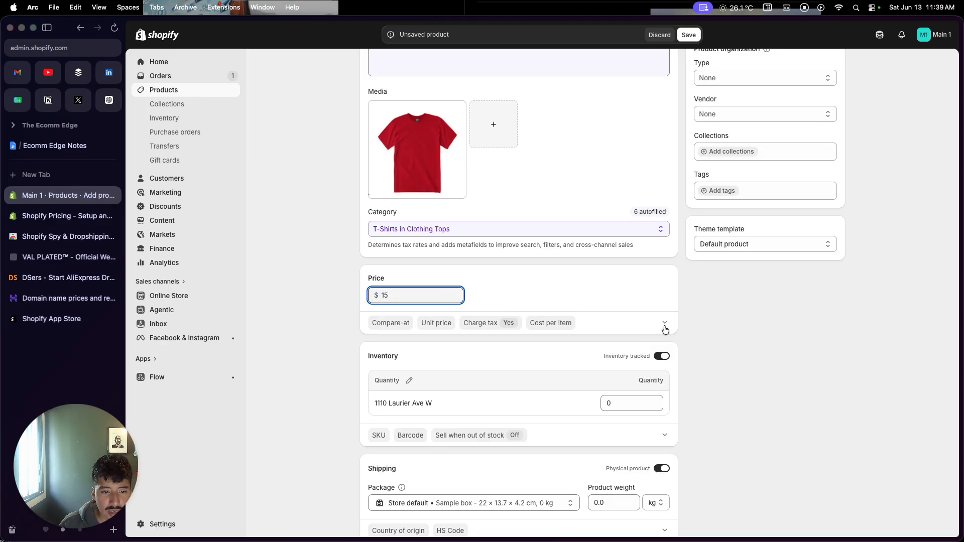
Expand the additional display prices and set the compare-at price to $30
click(666, 328)
click(476, 360)
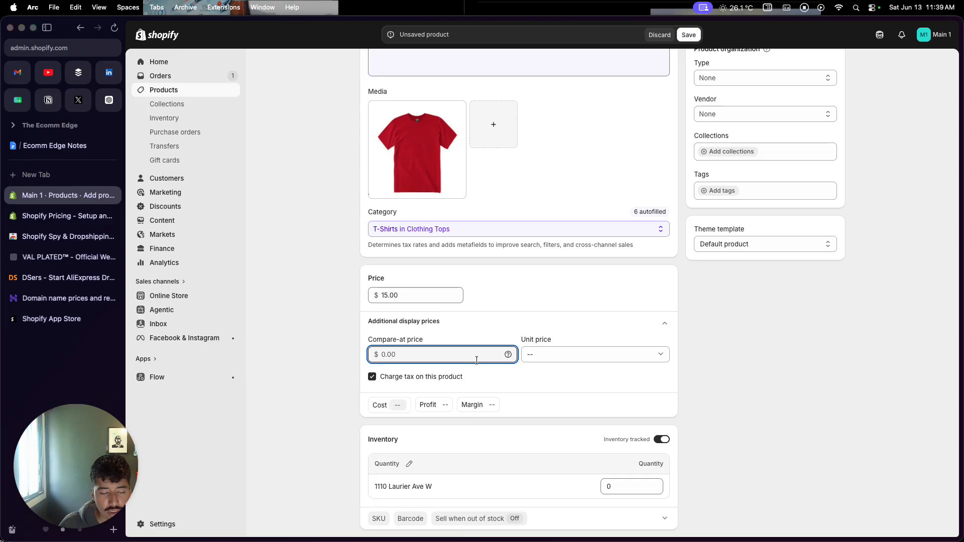
text(30)
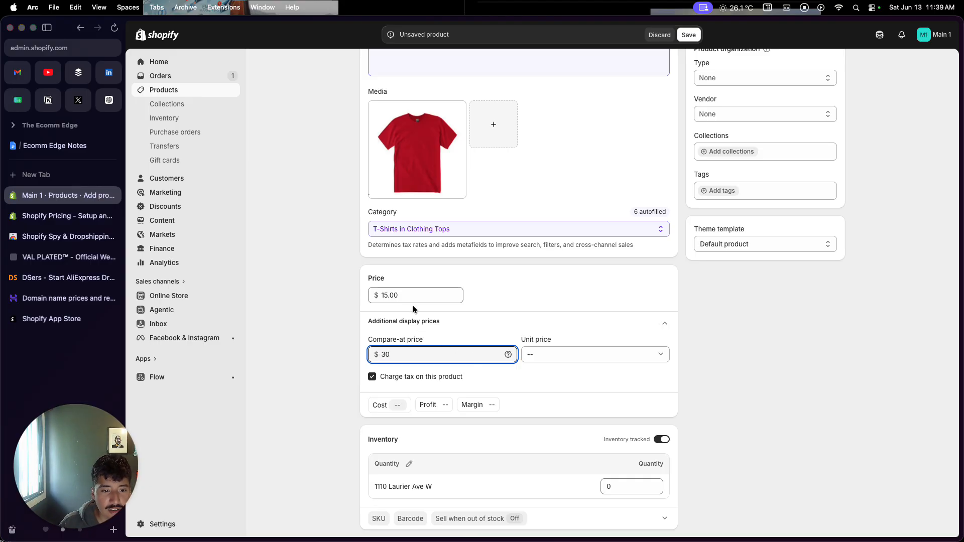
scroll(459, 386, down, 2)
click(488, 382)
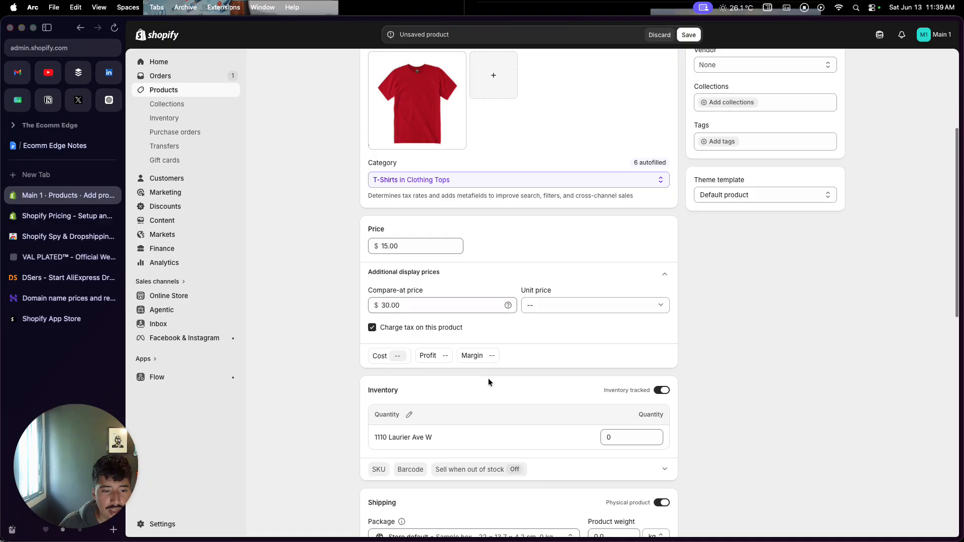
Set the product's inventory quantity at the store location to 10
scroll(488, 381, down, 5)
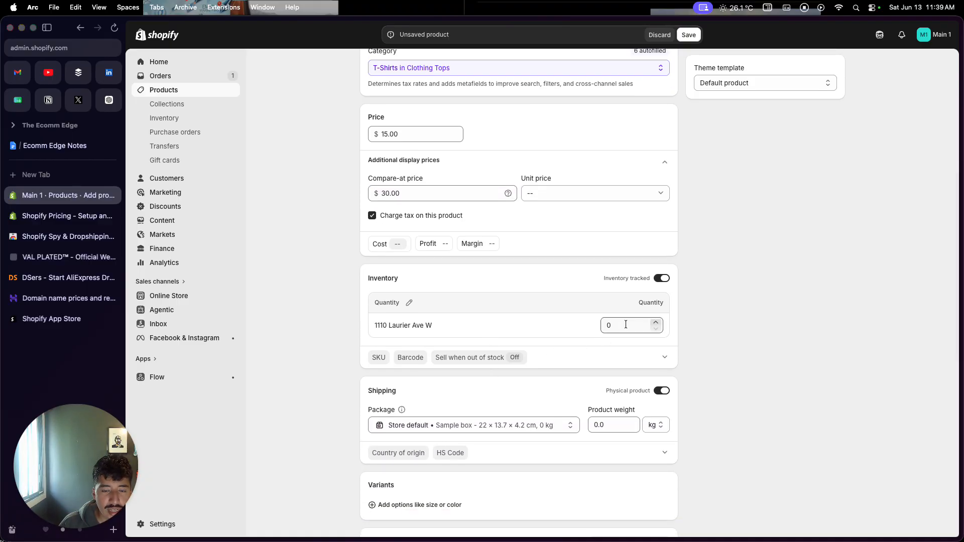
click(608, 325)
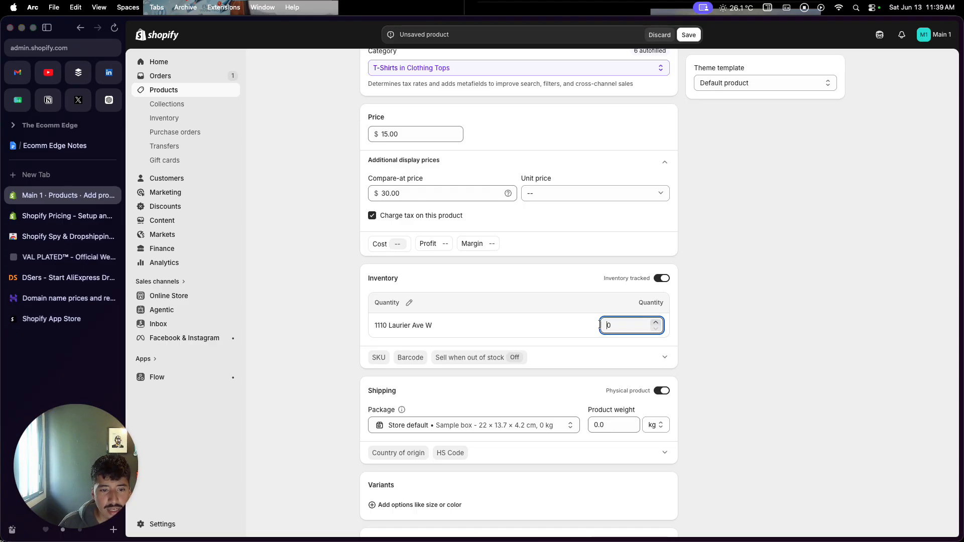
double_click(601, 326)
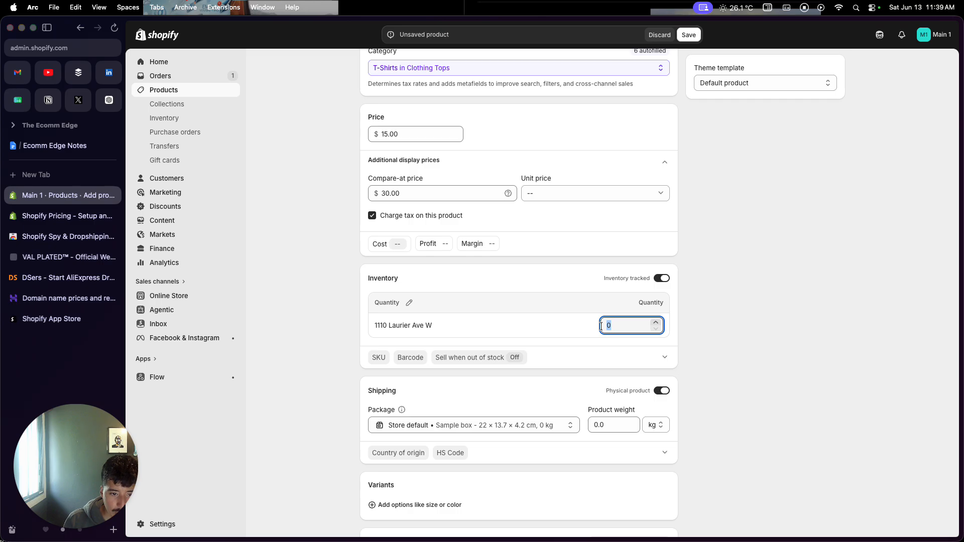
text(10)
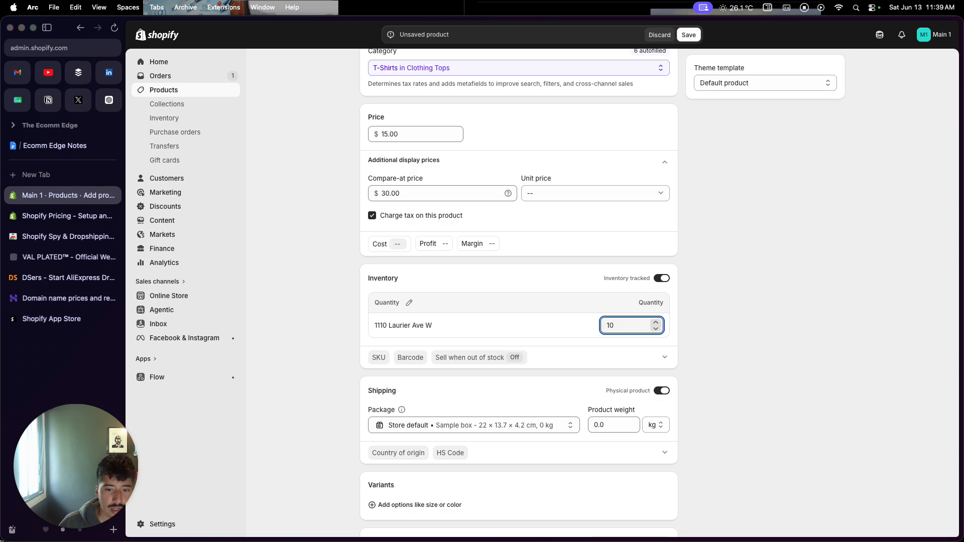
Add a Size variant option with the values S, M, L and XL
scroll(592, 391, down, 3)
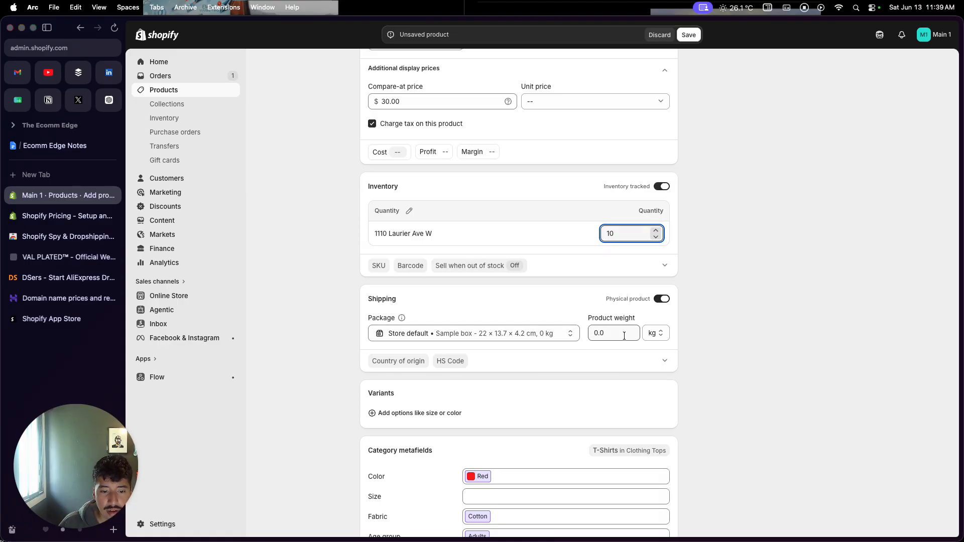
scroll(624, 334, down, 3)
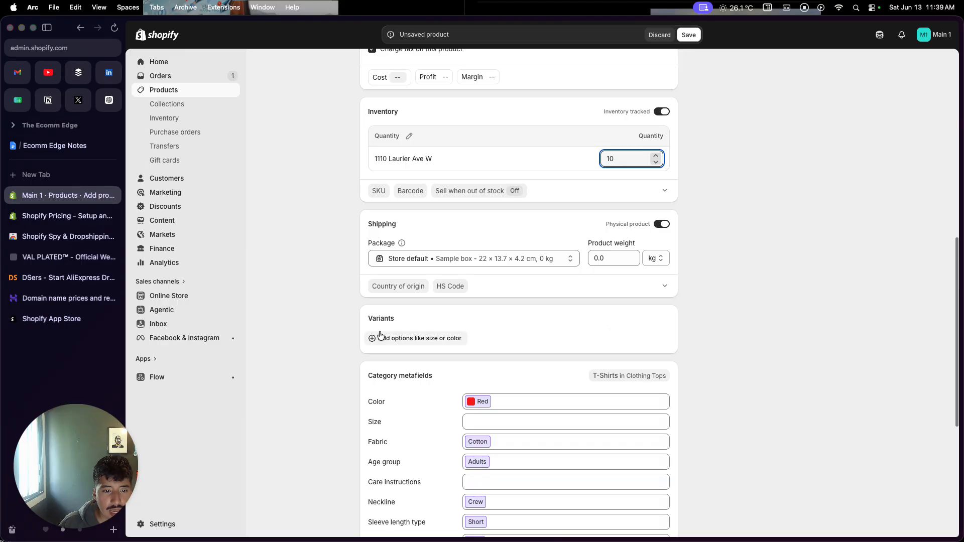
click(382, 347)
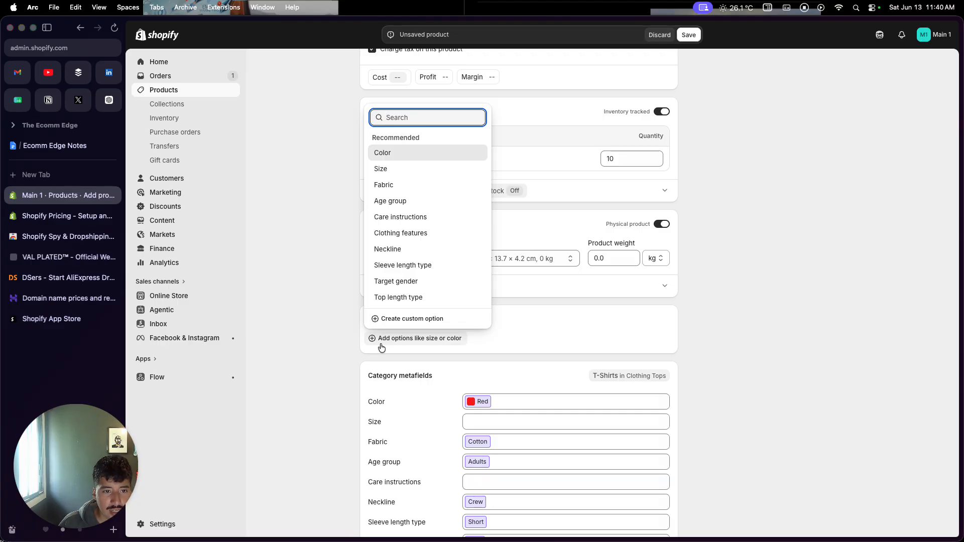
click(411, 169)
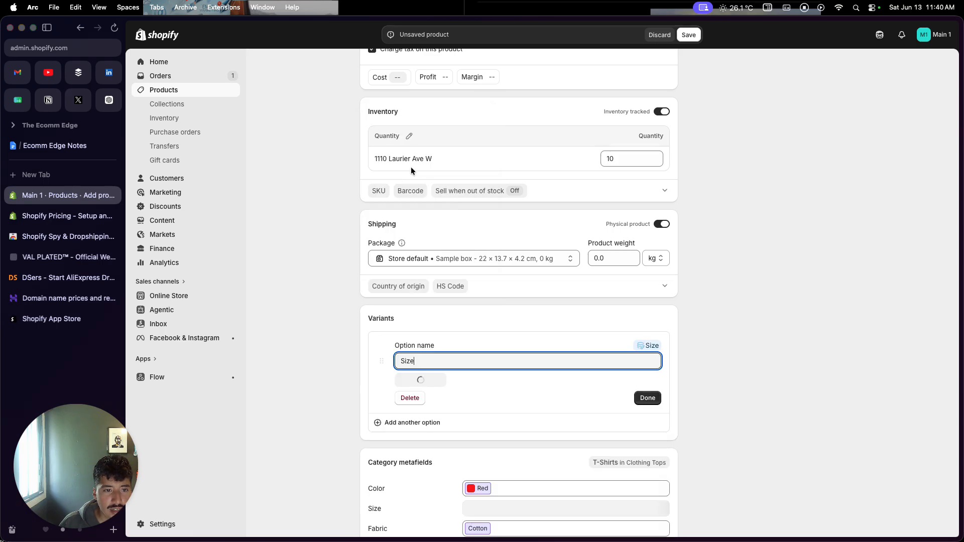
click(439, 381)
click(405, 230)
click(406, 215)
click(405, 200)
click(404, 186)
click(647, 415)
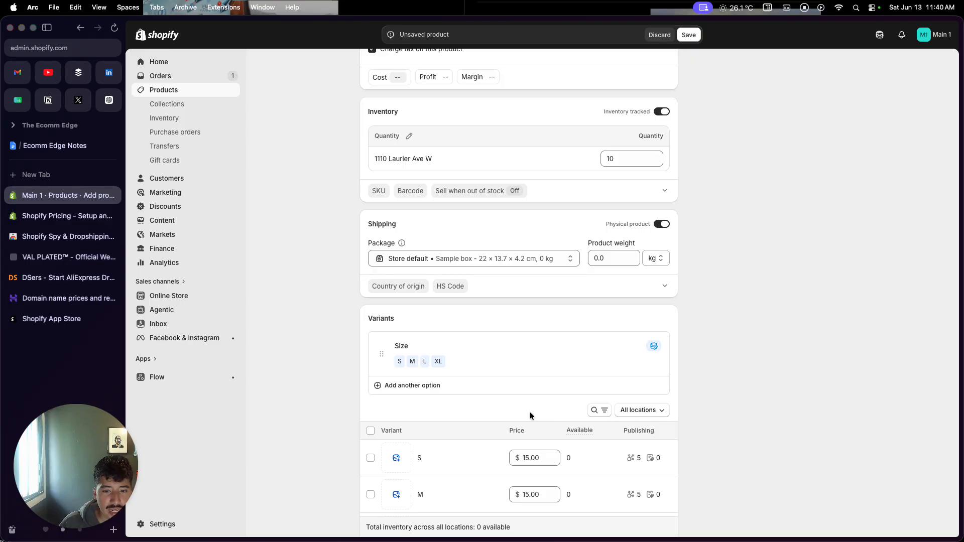
Filter the variant list to the store location and set the available quantity of size S to 2
scroll(529, 416, down, 5)
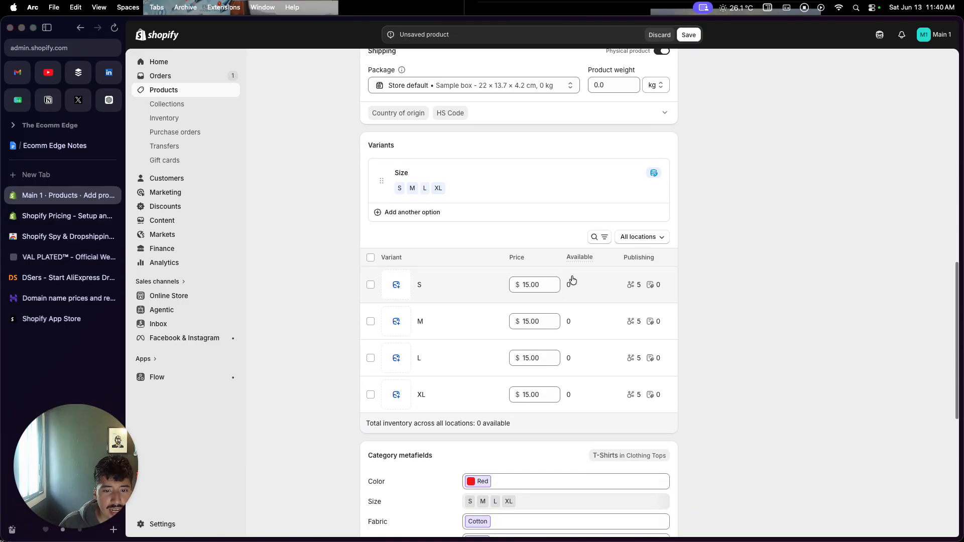
click(646, 236)
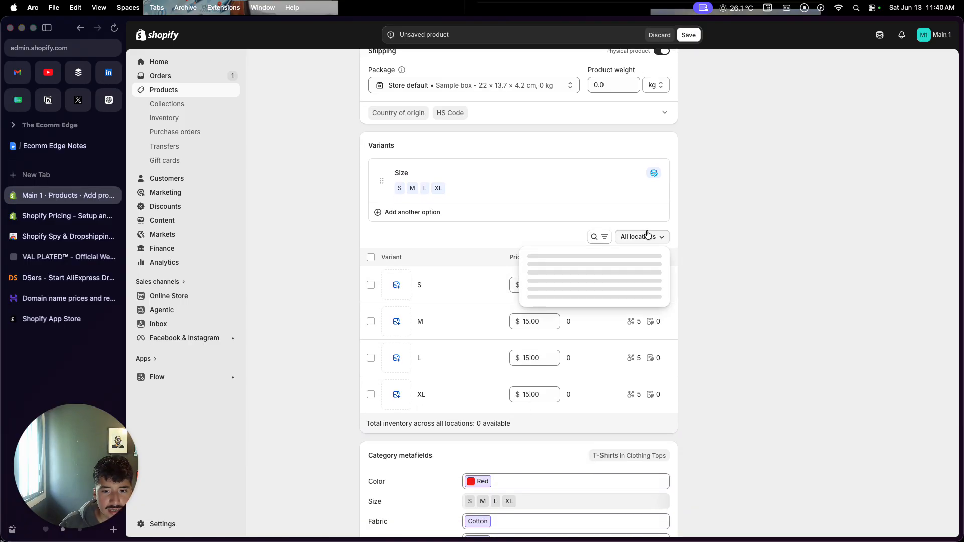
click(616, 277)
click(583, 284)
text(10)
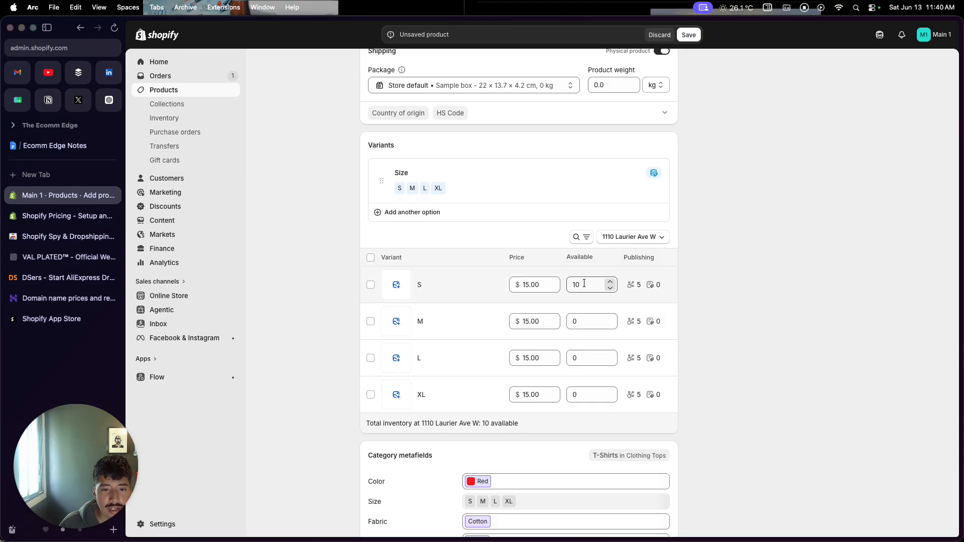
click(569, 287)
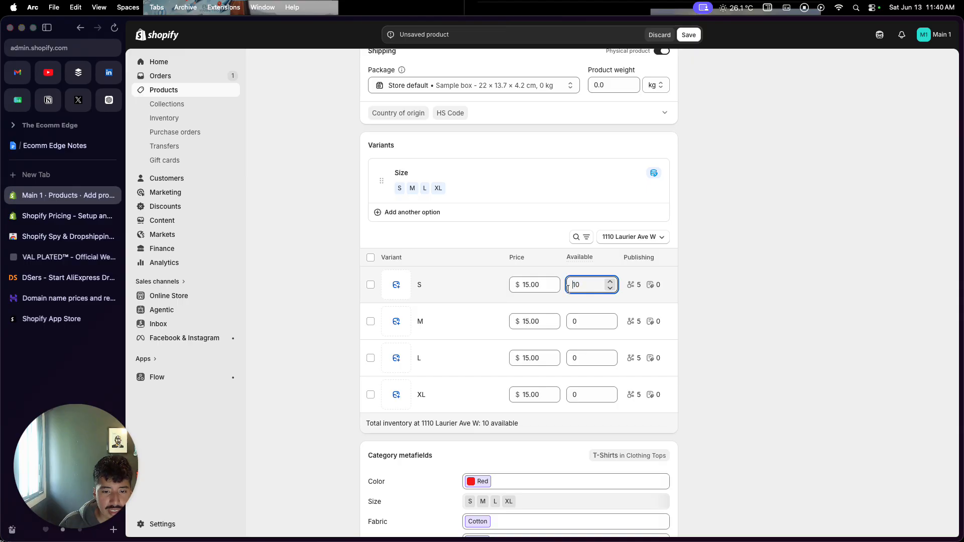
double_click(571, 287)
text(2)
Set the available quantities to 5 for size M, 1 for size L and 1 for size XL
click(574, 322)
text(1)
drag(583, 327, 568, 323)
text(5)
click(586, 355)
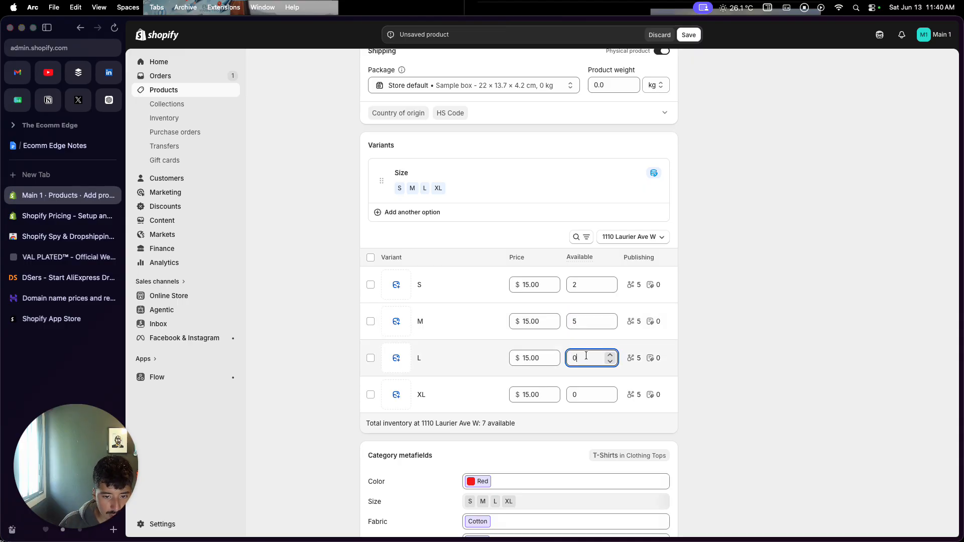
text(1)
click(586, 395)
text(1)
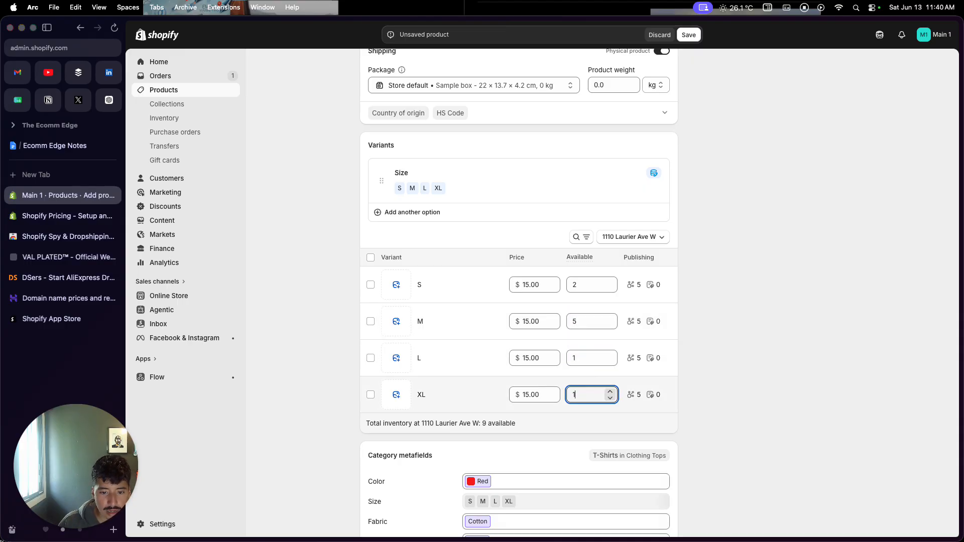
click(739, 378)
scroll(739, 378, down, 3)
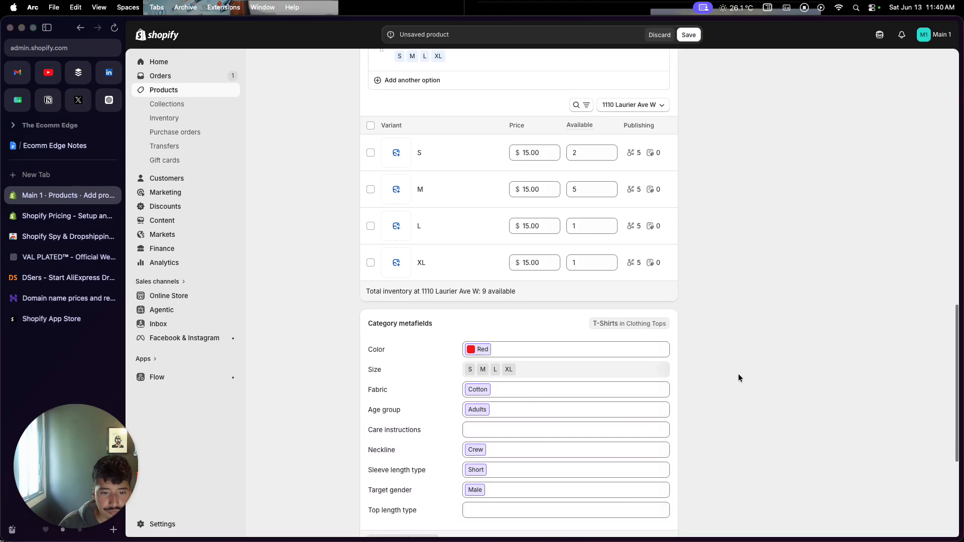
scroll(739, 378, down, 1)
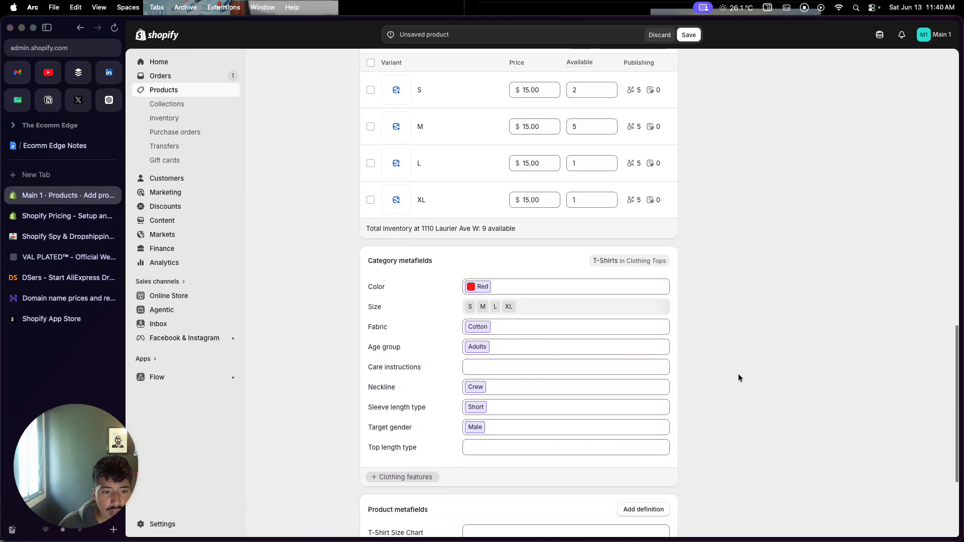
scroll(739, 378, up, 3)
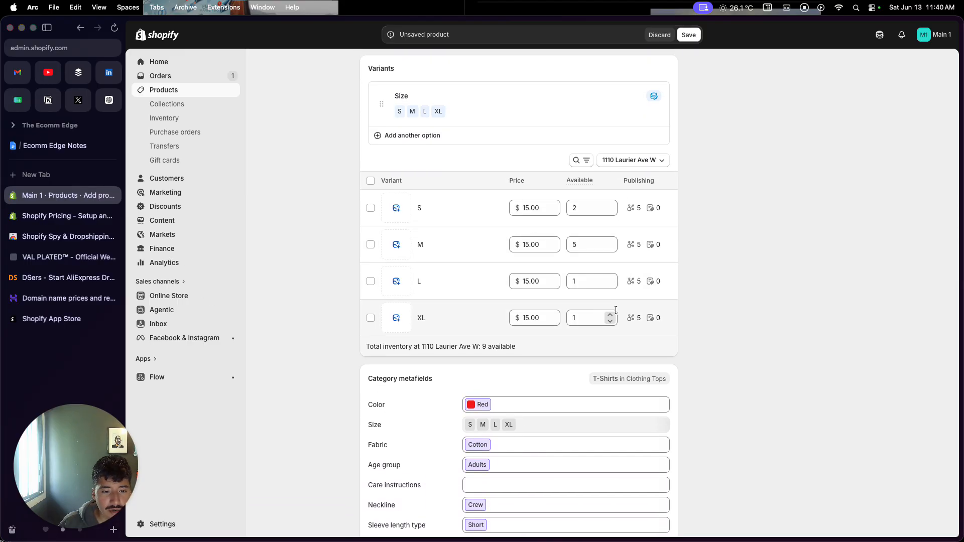
Review the product's category metafields and its search engine listing, opening the listing's page title, meta description and URL handle
scroll(535, 376, down, 3)
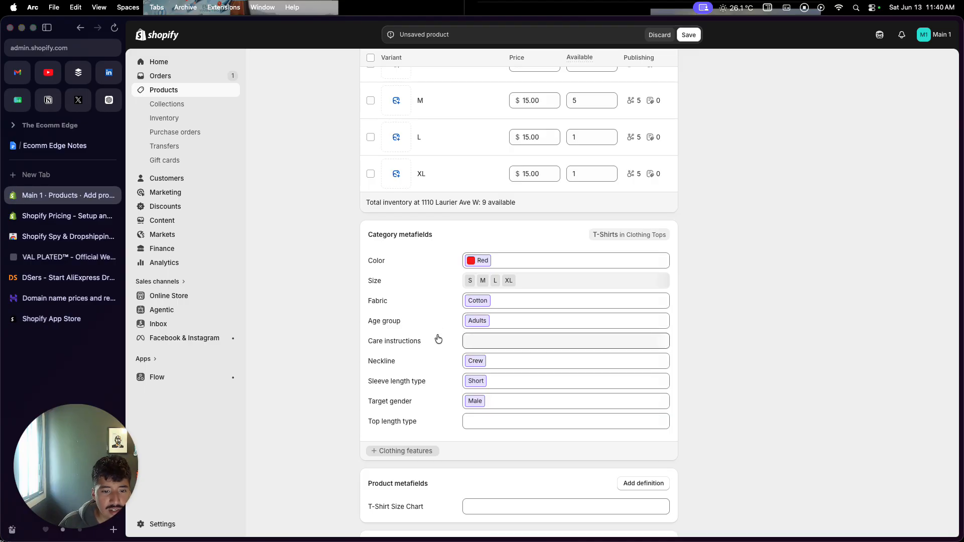
scroll(438, 340, down, 2)
scroll(438, 339, down, 1)
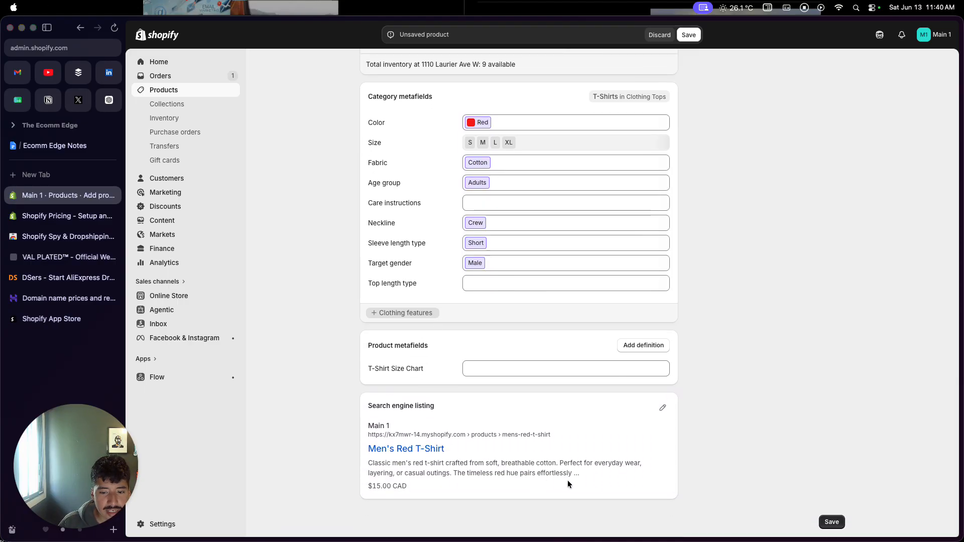
click(687, 418)
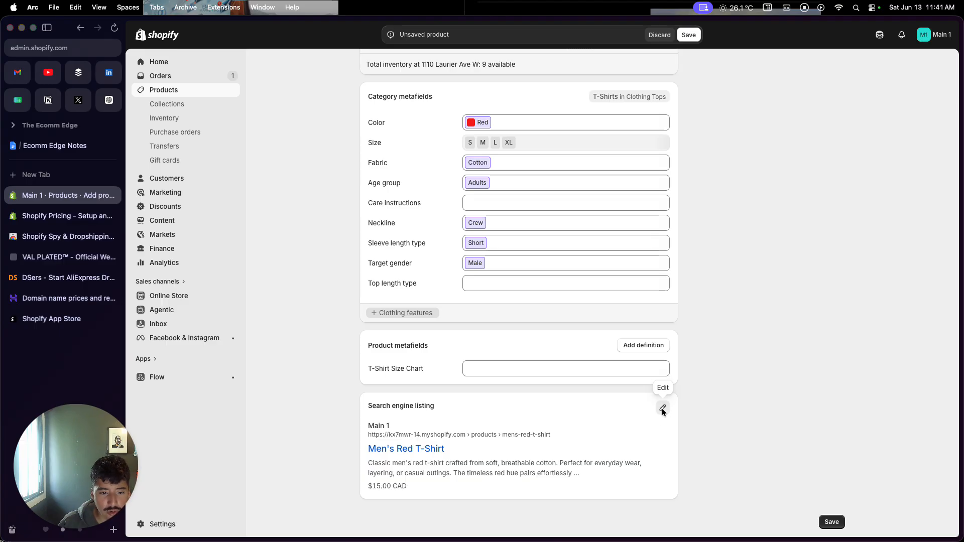
click(663, 411)
scroll(591, 451, down, 4)
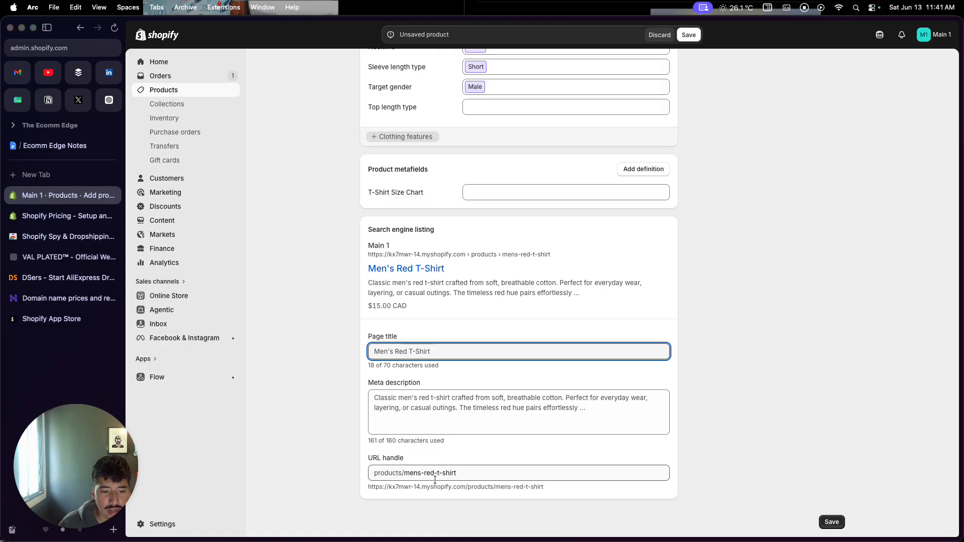
scroll(436, 481, up, 1)
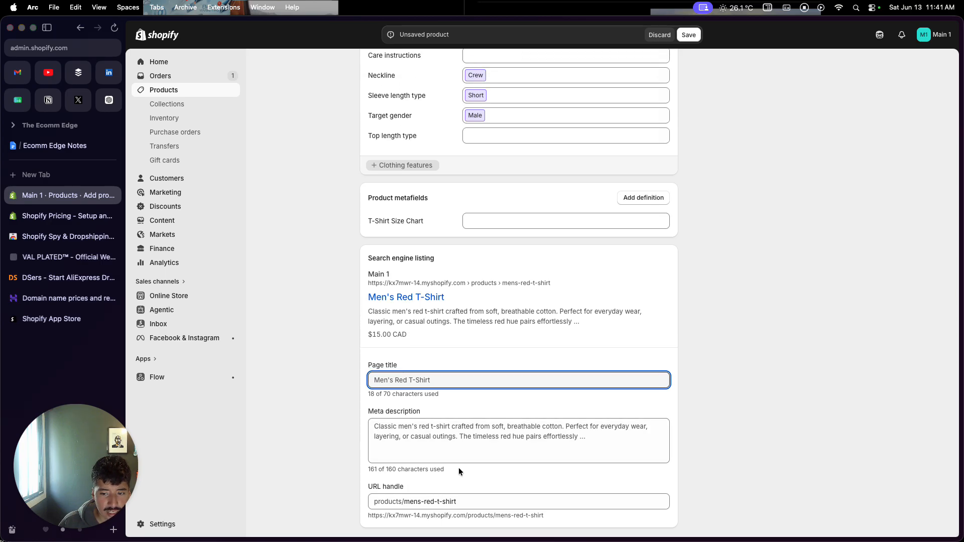
scroll(459, 469, up, 20)
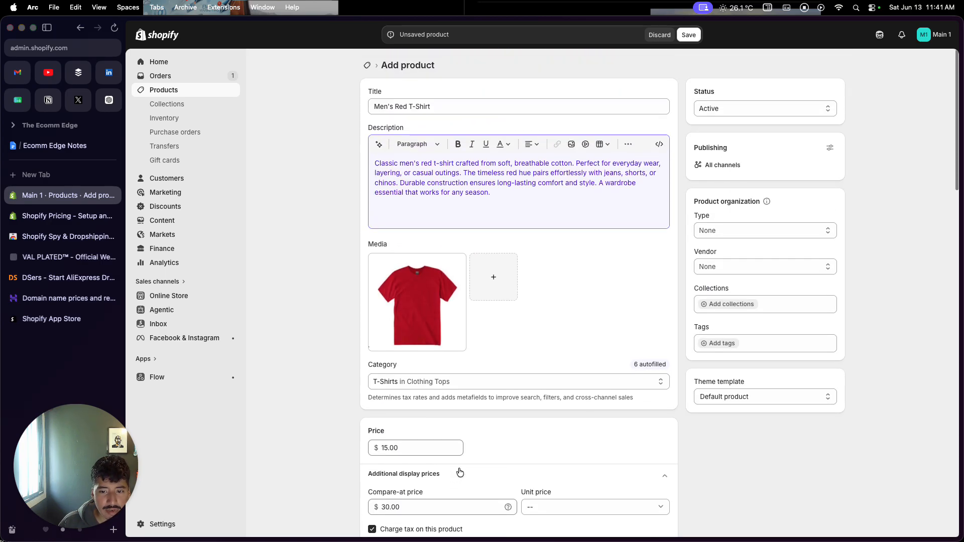
Check which sales channels the Men's Red T-Shirt is published to and save the product
click(831, 146)
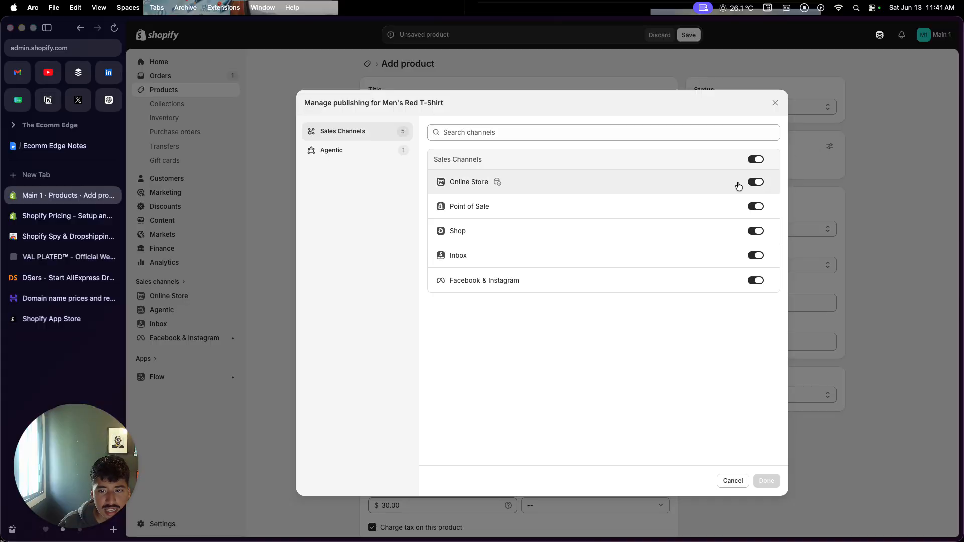
click(775, 103)
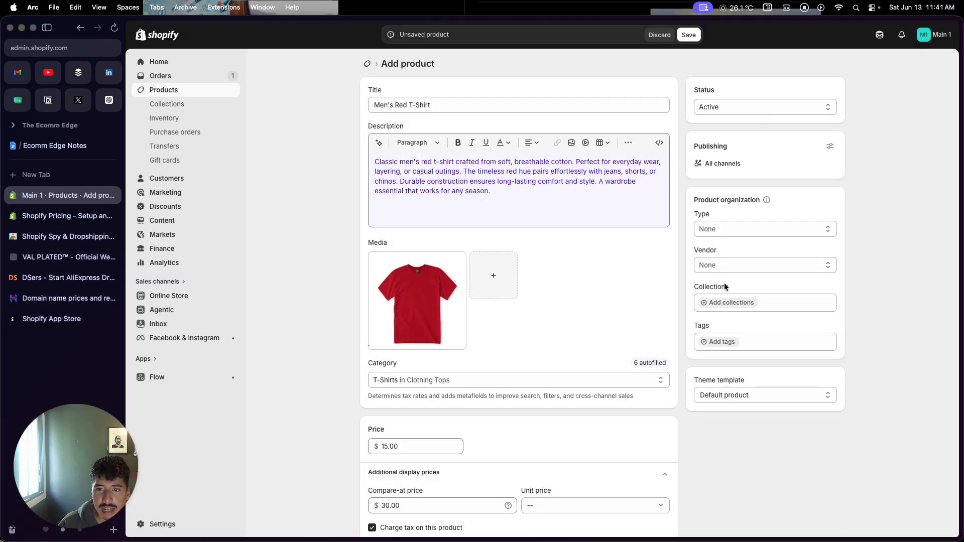
click(689, 34)
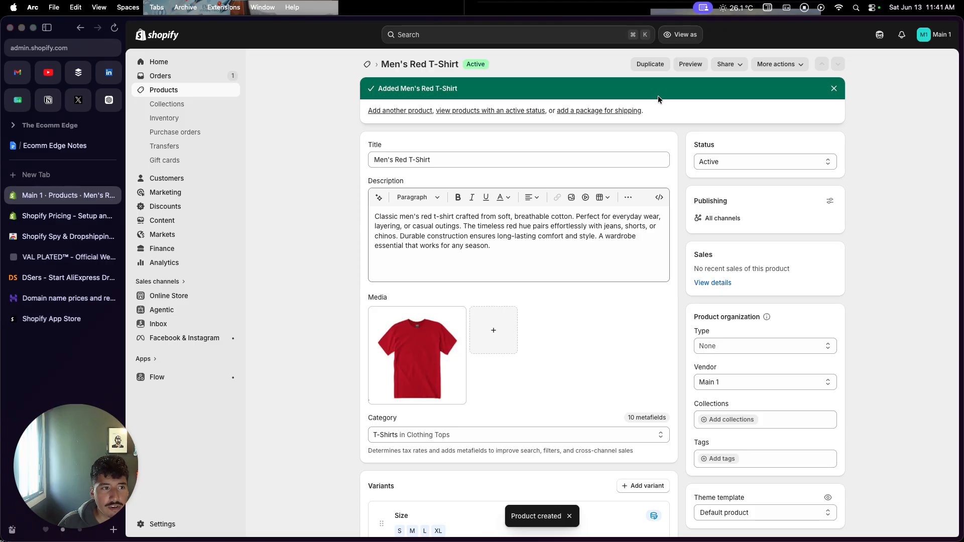
Start a second product and upload the black T-shirt image "CleanShot 2026-05-25 at 12.17.45" as its media
click(204, 96)
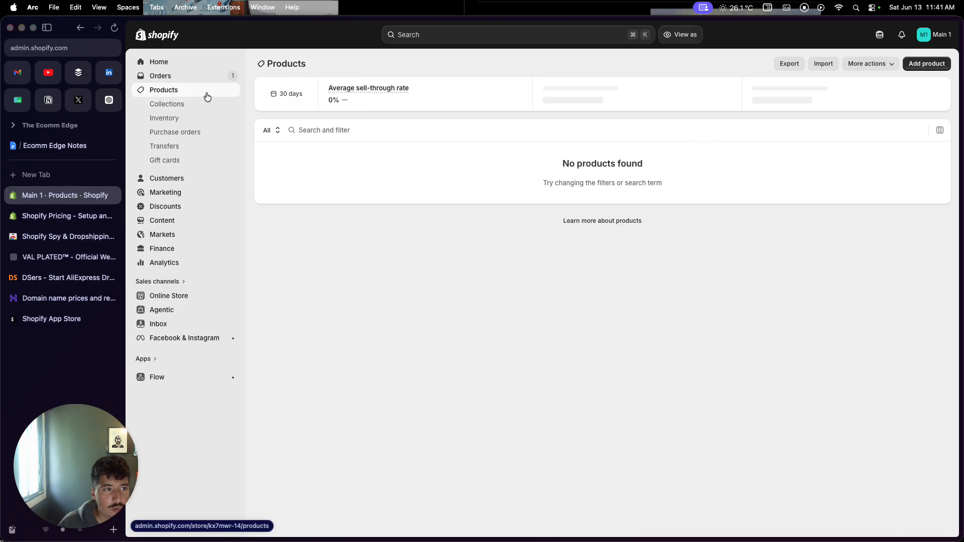
click(927, 63)
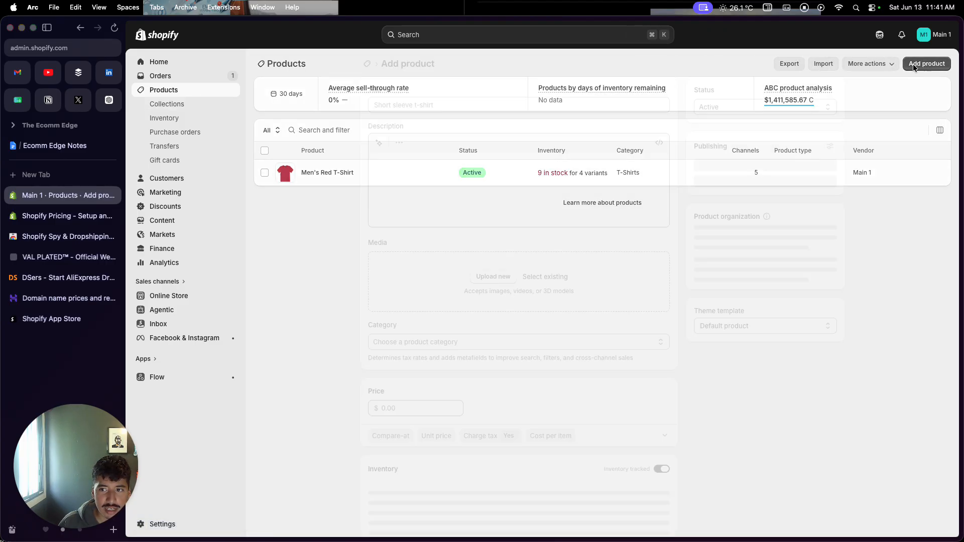
click(491, 280)
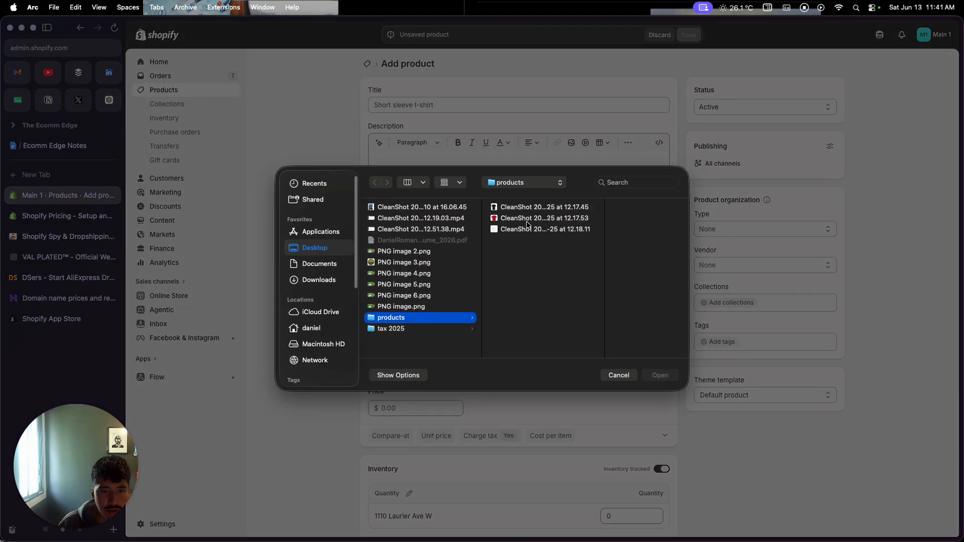
click(542, 207)
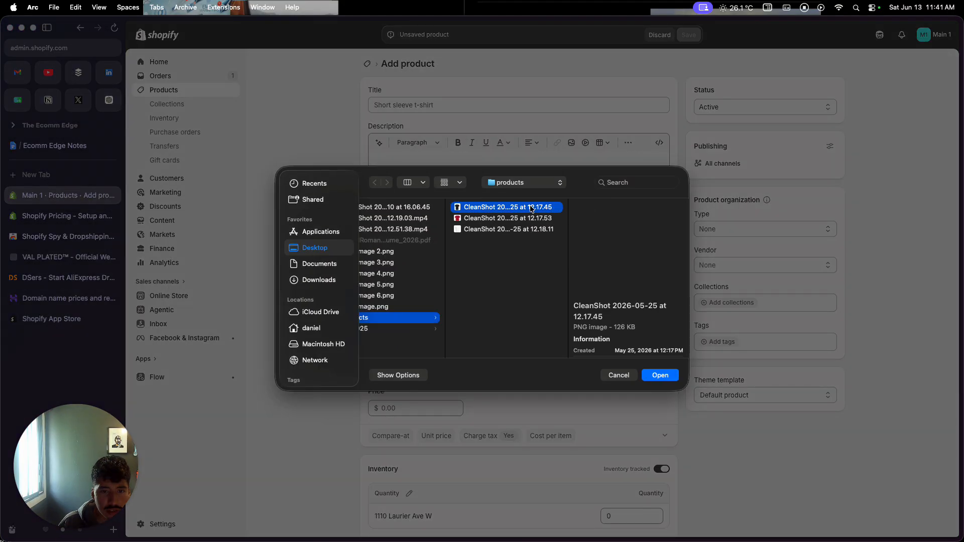
click(661, 375)
Title the new product "Black Men's T-Shirt"
click(464, 99)
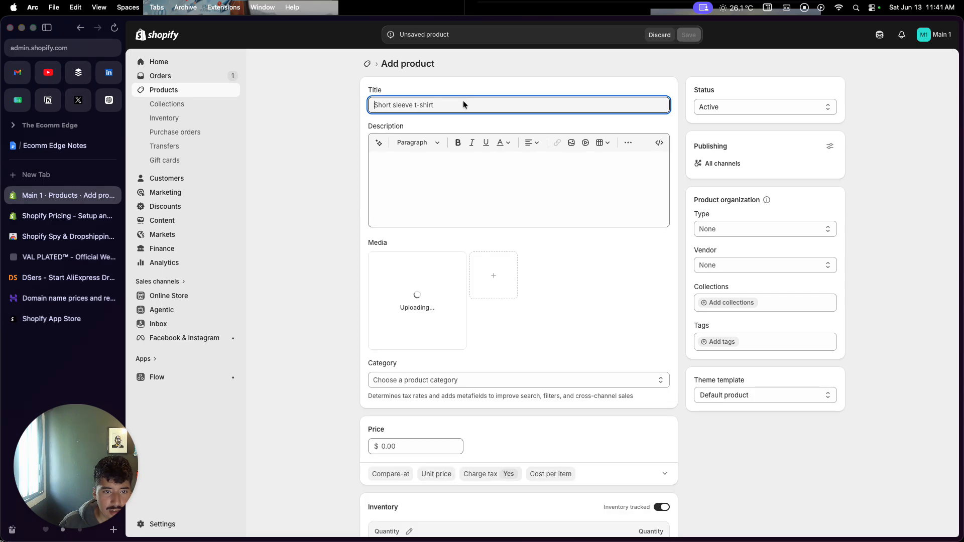
text(Black Me)
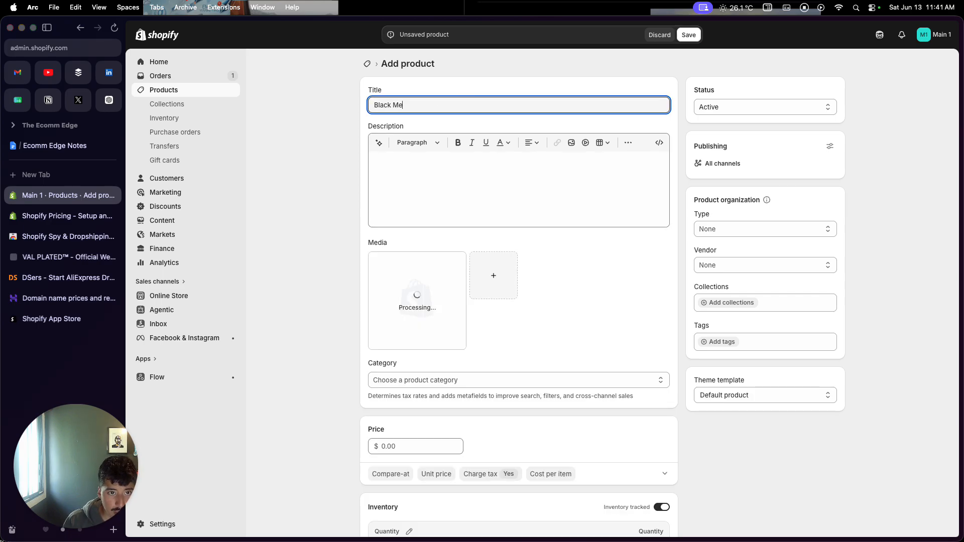
text(n's T-Shirt)
Set the black T-shirt's price to 15.00 and its inventory quantity at the store location to 15
scroll(418, 377, down, 3)
click(418, 377)
text(15)
scroll(441, 370, down, 2)
scroll(441, 370, down, 1)
click(602, 399)
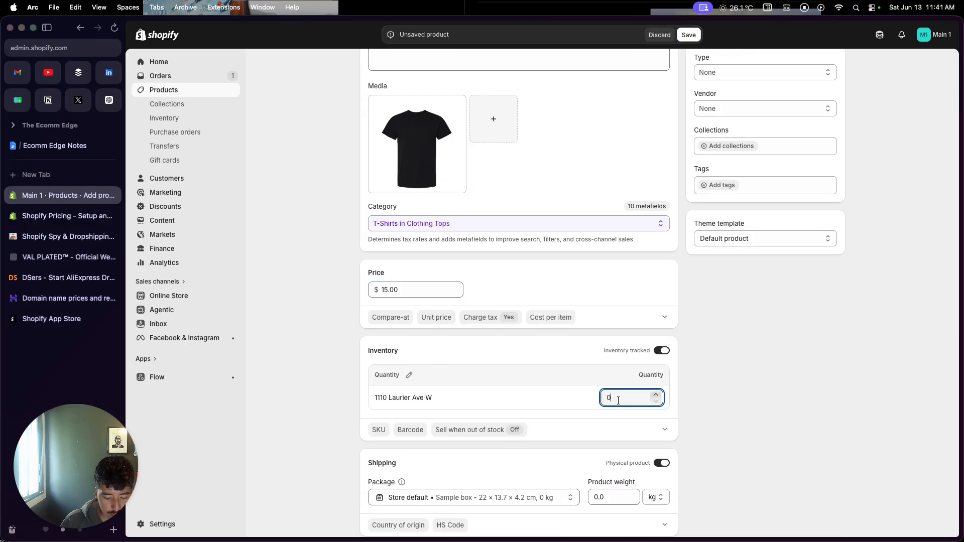
scroll(628, 432, down, 10)
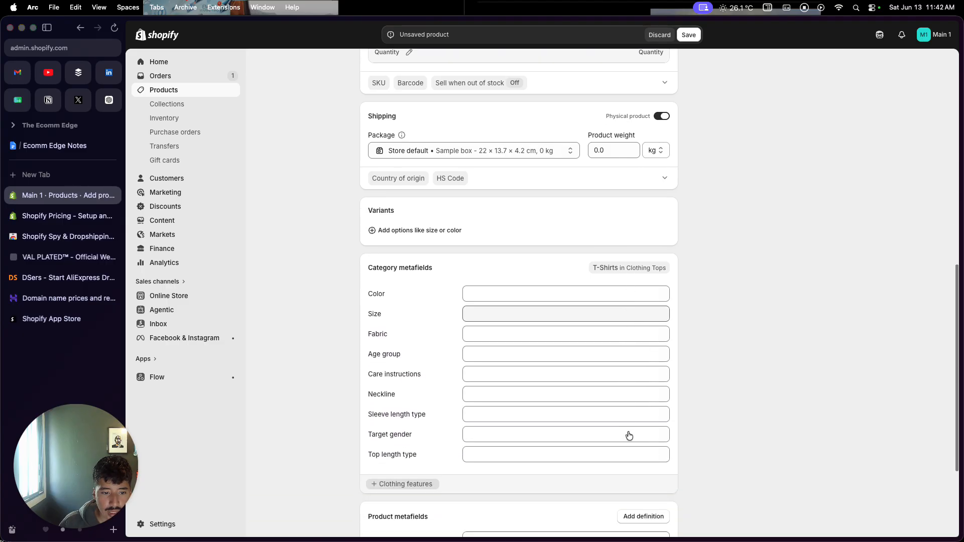
Add a Size variant option with the values S, L and M to the black T-shirt
click(452, 150)
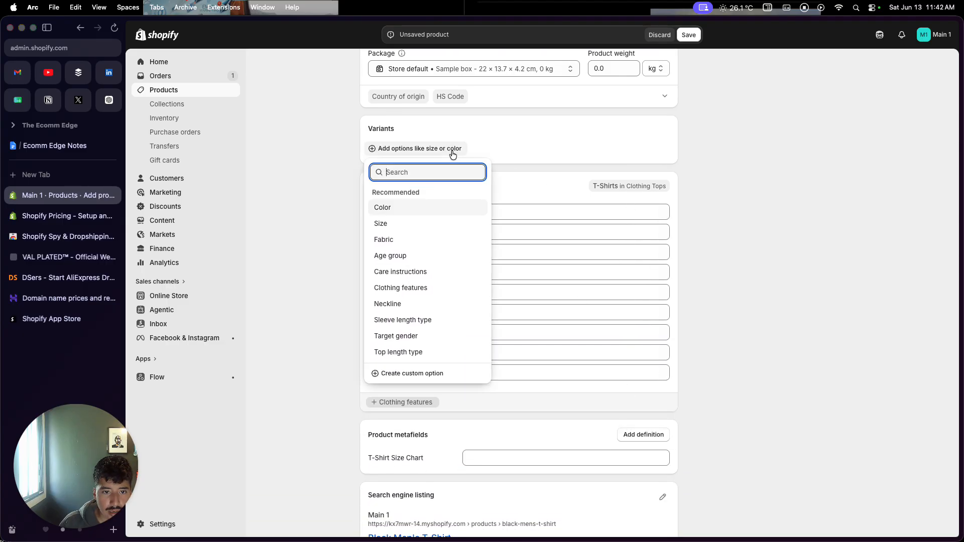
click(430, 221)
click(426, 194)
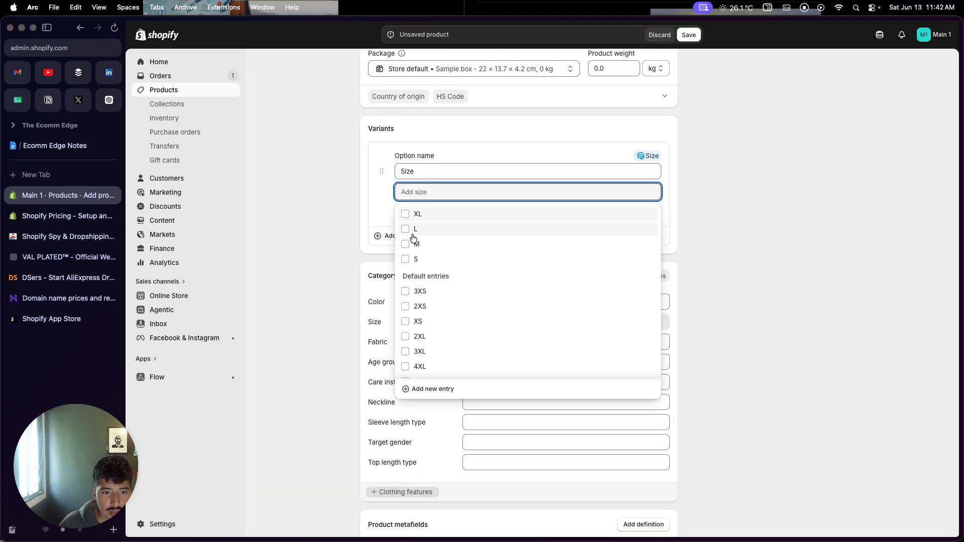
click(406, 259)
click(406, 243)
click(405, 258)
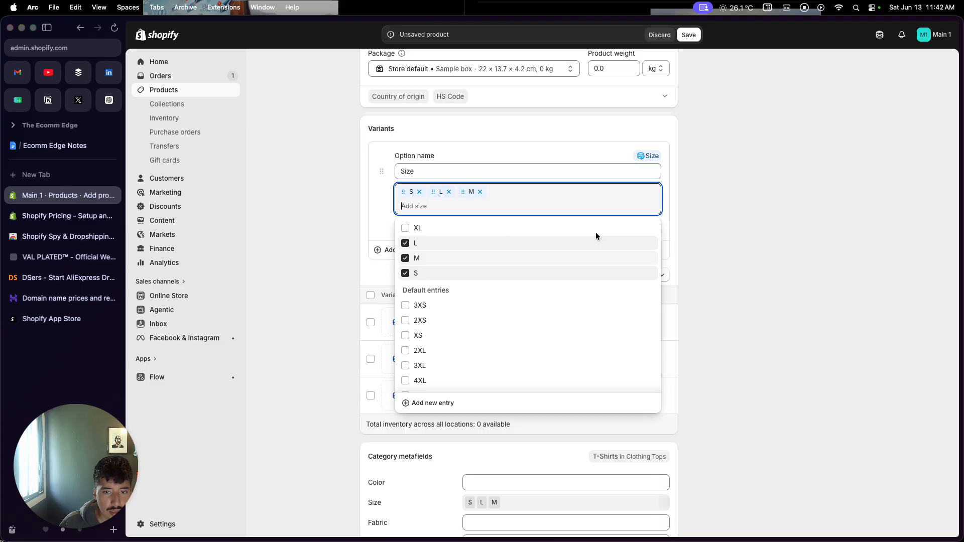
click(742, 225)
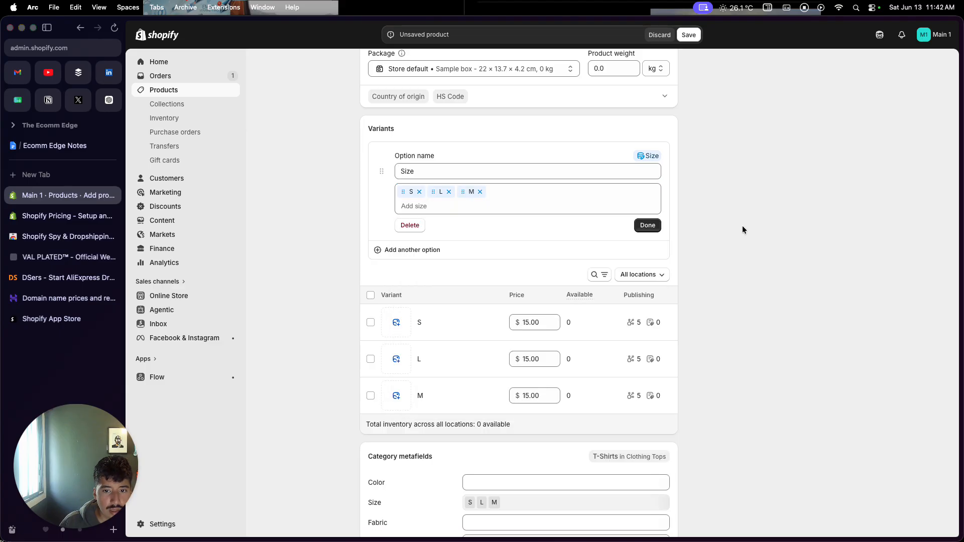
click(650, 226)
At the store location, set the available quantities to 23 for size L and -7 for size M, and save the product
click(651, 225)
click(634, 261)
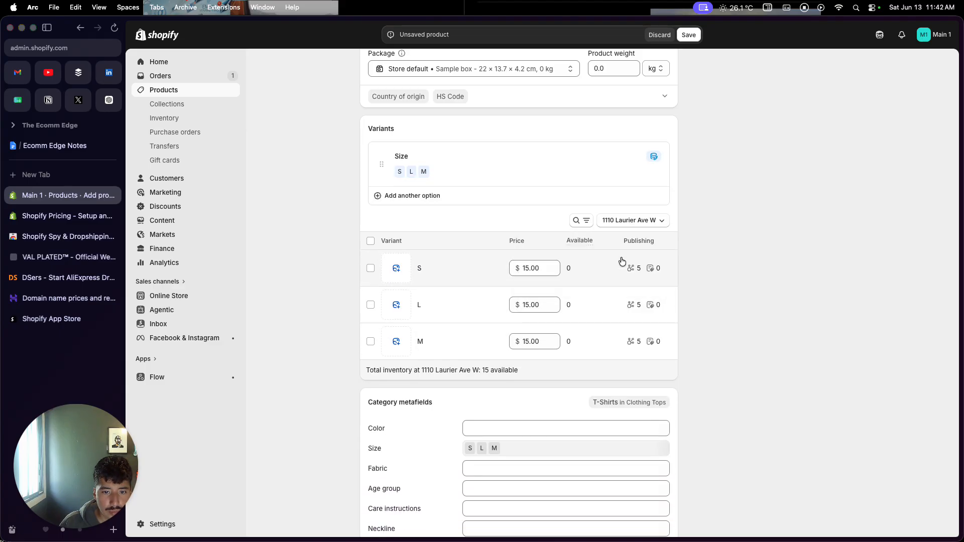
click(582, 271)
click(582, 300)
text(23)
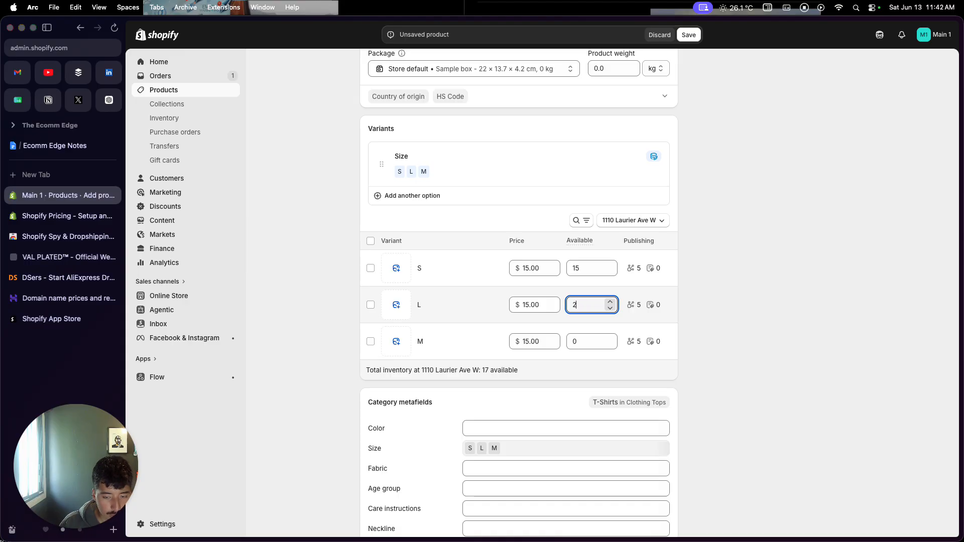
click(582, 340)
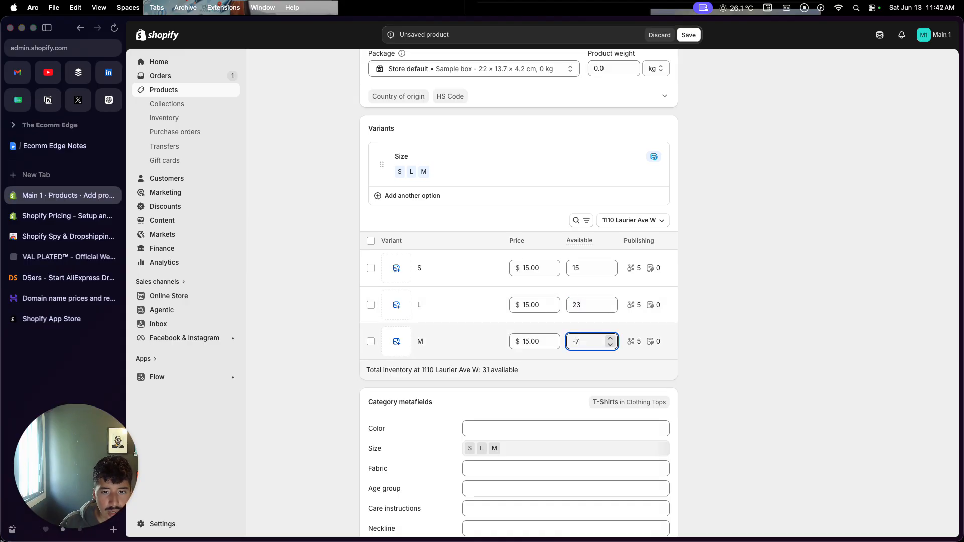
click(690, 36)
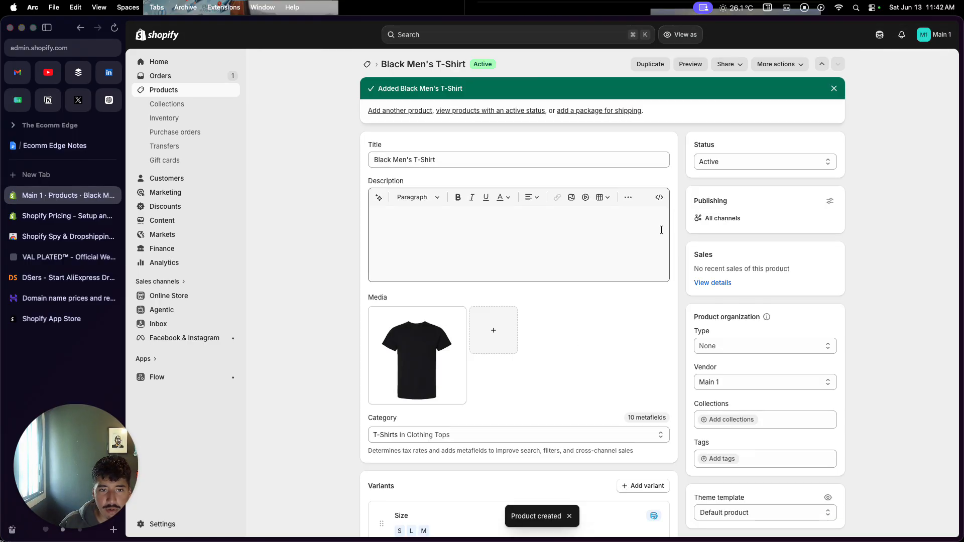
Look over the store's product list and the DSers dropshipping website in the browser
click(230, 90)
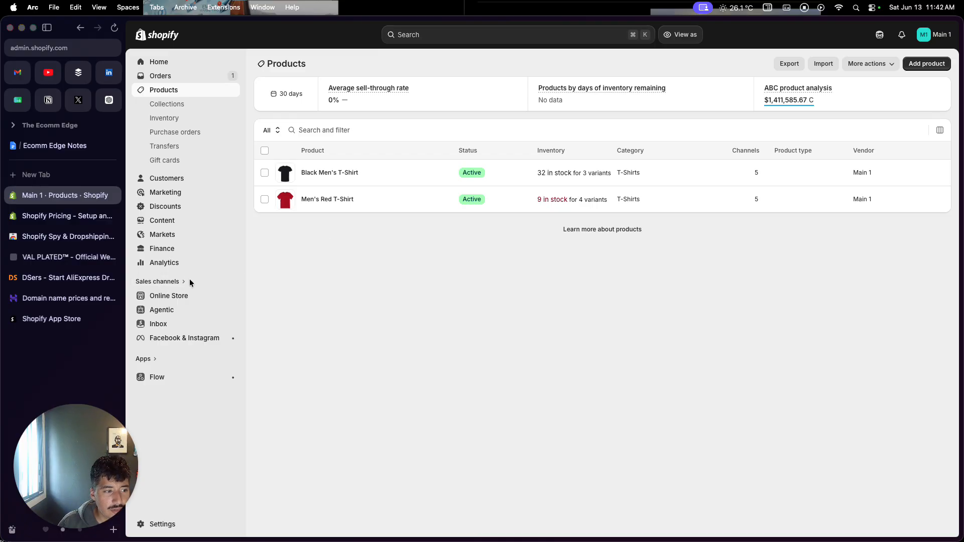
click(40, 283)
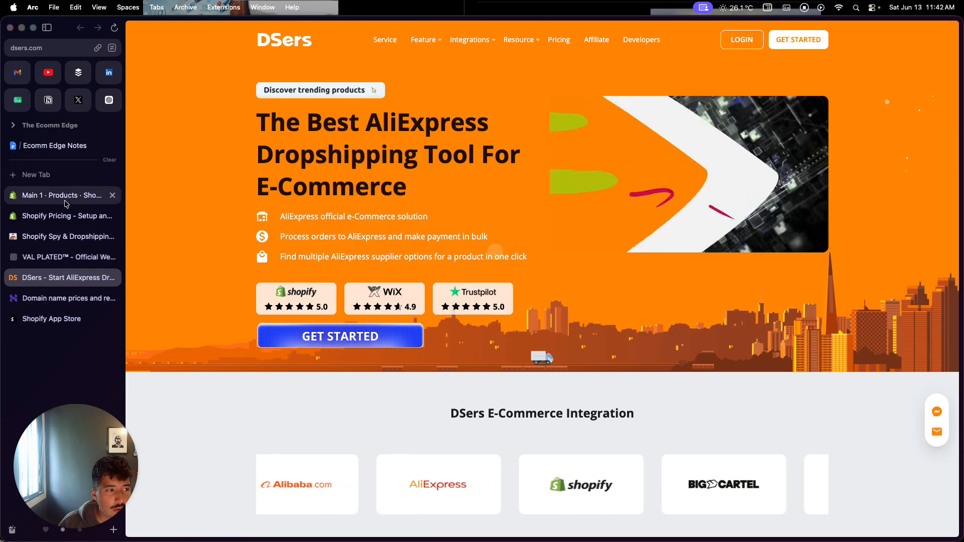
click(65, 196)
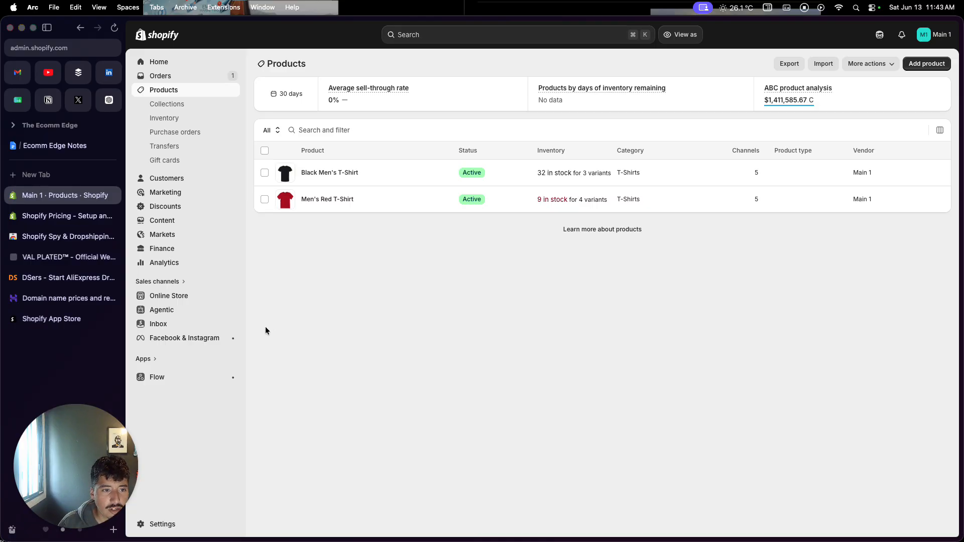
click(65, 278)
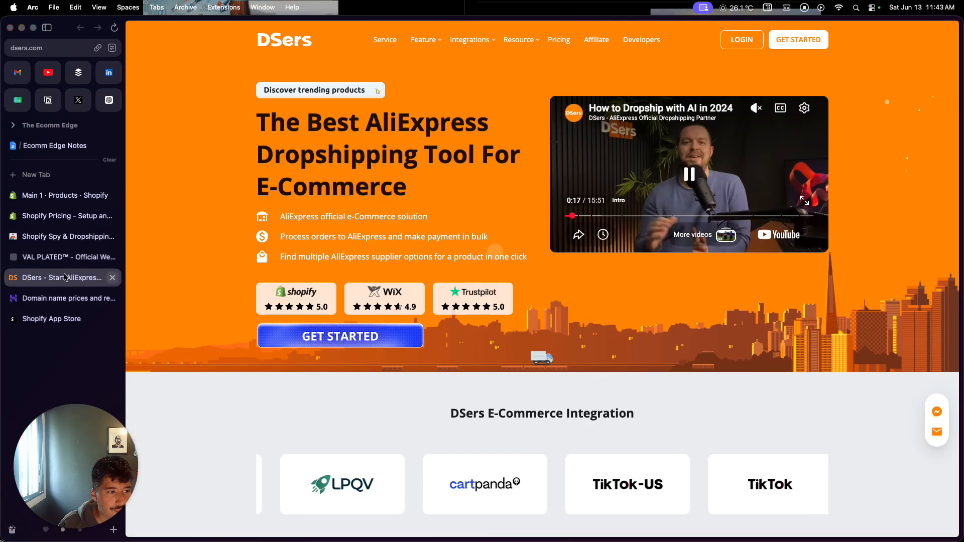
click(69, 195)
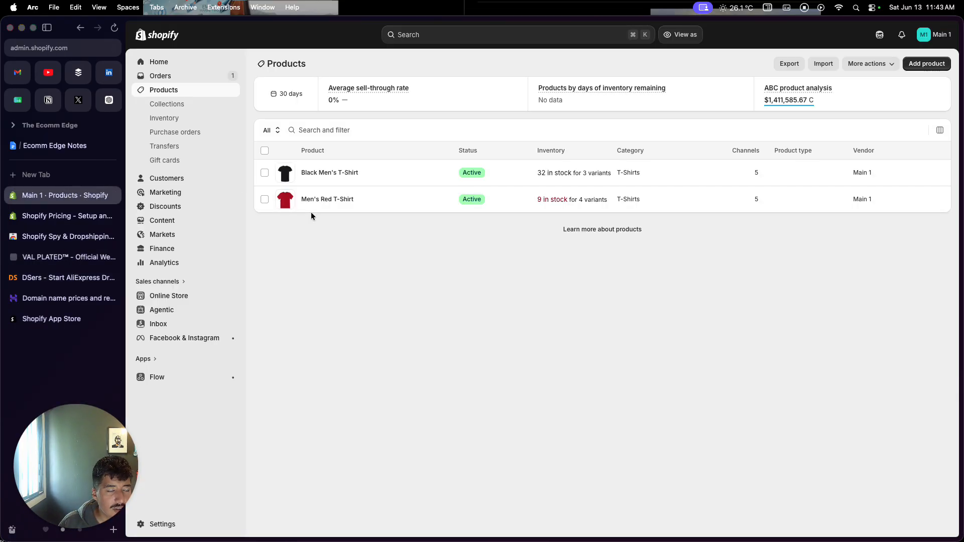
Start a new product collection and enter the title "Men's SUmmer T-Shirt COllection"
click(207, 110)
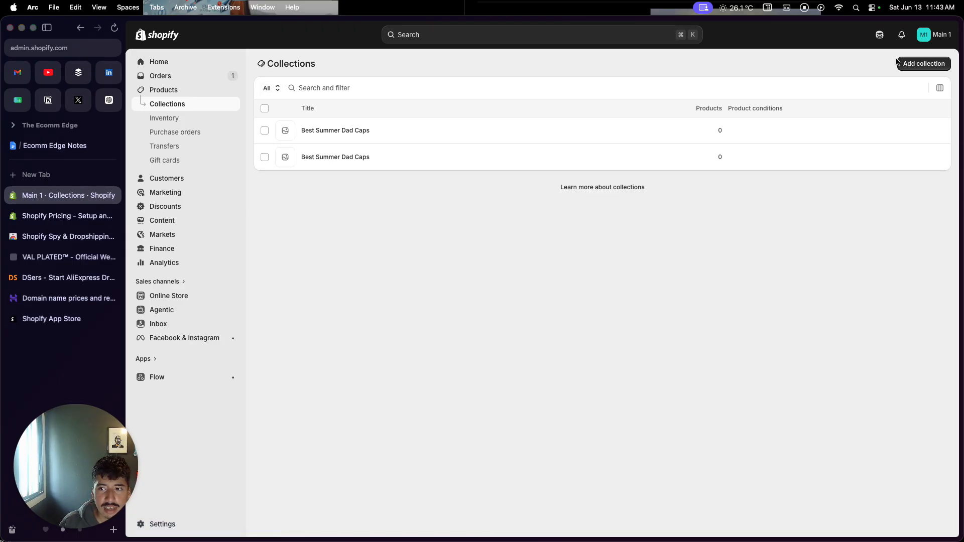
click(924, 64)
click(585, 110)
text(Men's)
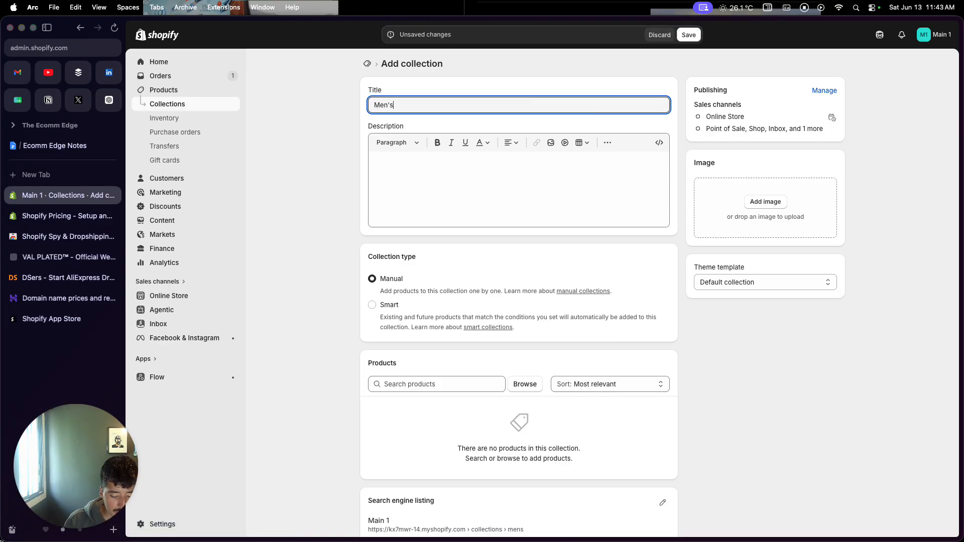
text( SUmmer T-Shirt COllection)
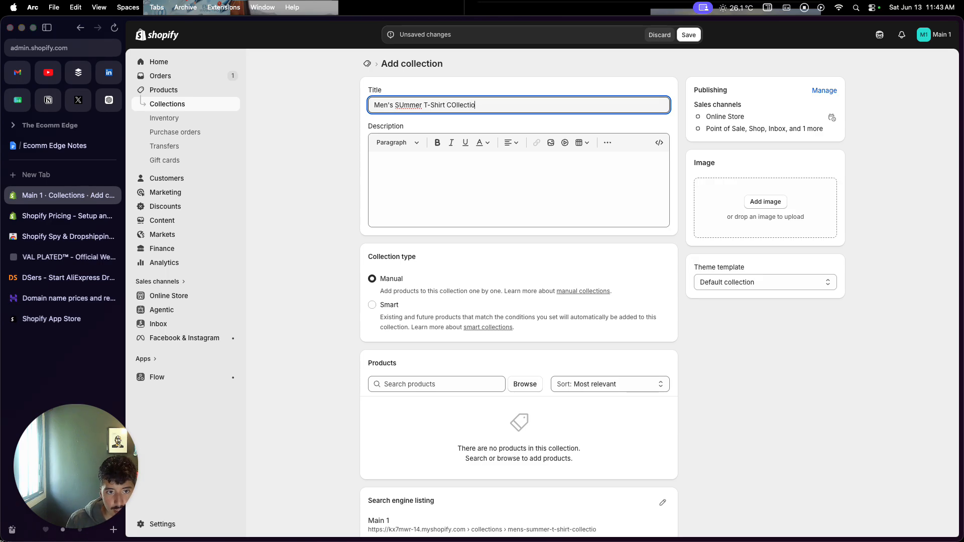
Correct the capitalization of the collection title so it reads "Men's Summer T-Shirt Collection"
click(455, 105)
key(BackSpace)
text(o)
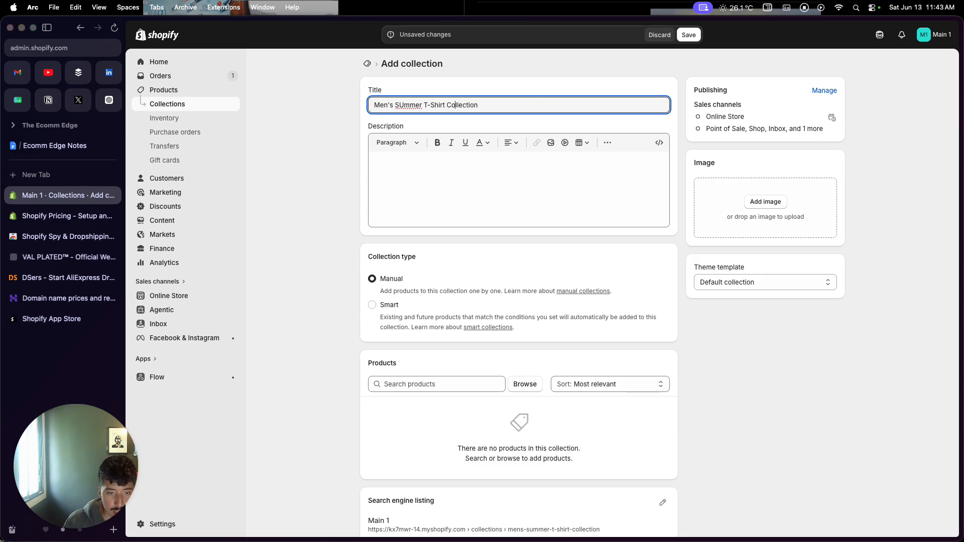
click(402, 106)
key(BackSpace)
text(u)
click(390, 164)
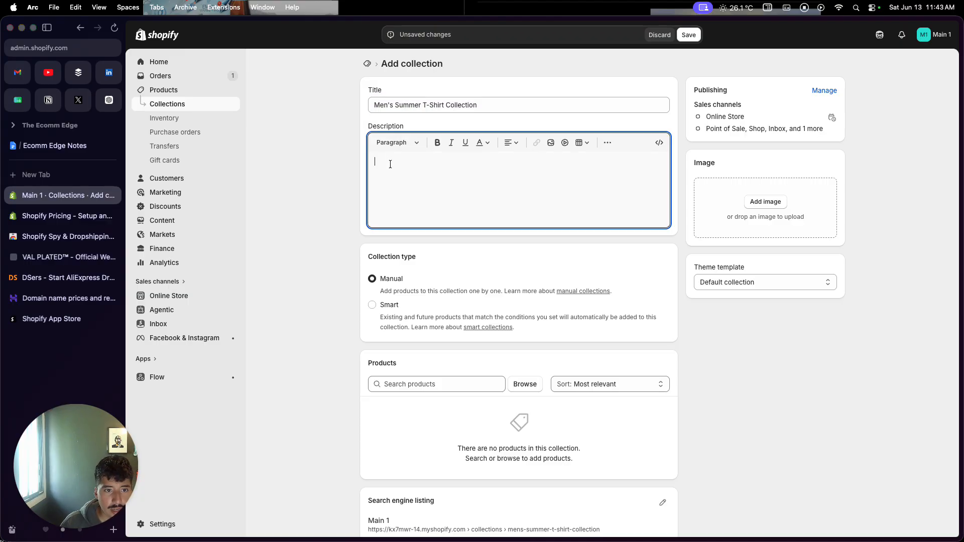
Copy the collection title into its description so it reads "Men's Summer T-Shirt Collection"
triple_click(464, 104)
key(super+c)
click(444, 170)
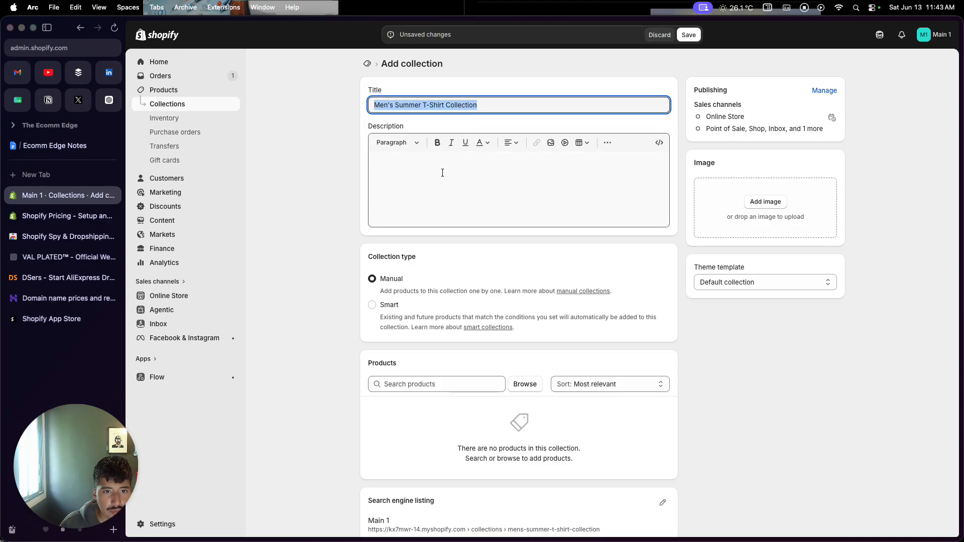
key(super+v)
Add the products Black Men's T-Shirt and Men's Red T-Shirt to the collection and save it
scroll(440, 237, down, 3)
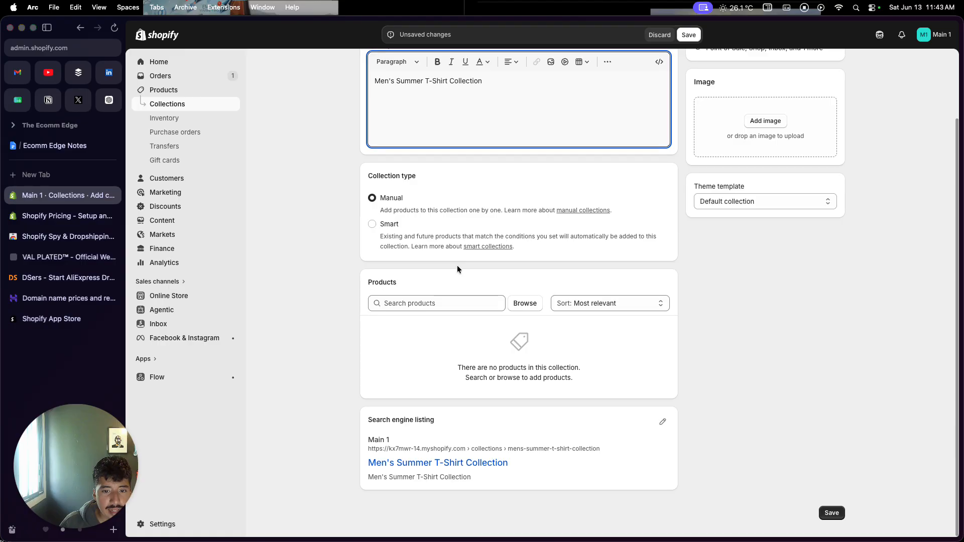
click(523, 307)
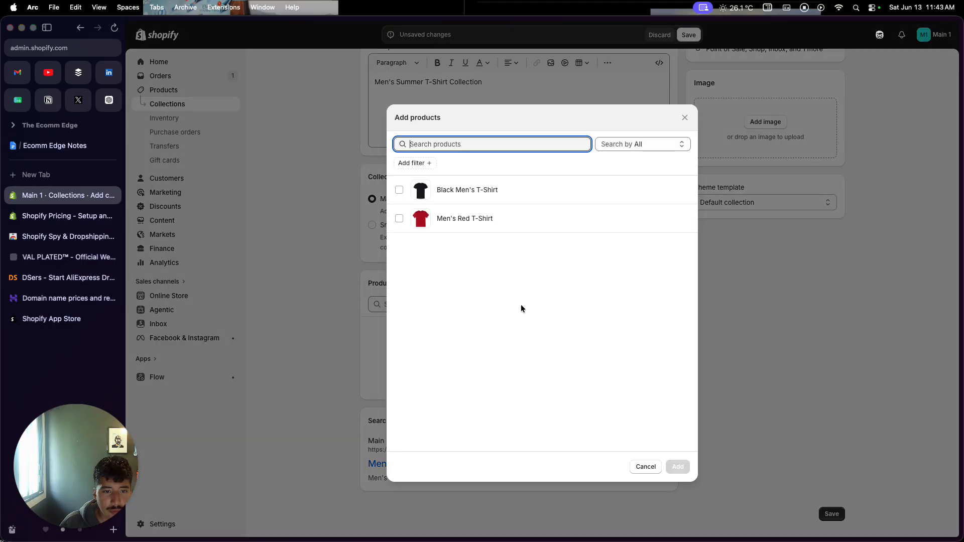
click(401, 219)
click(399, 190)
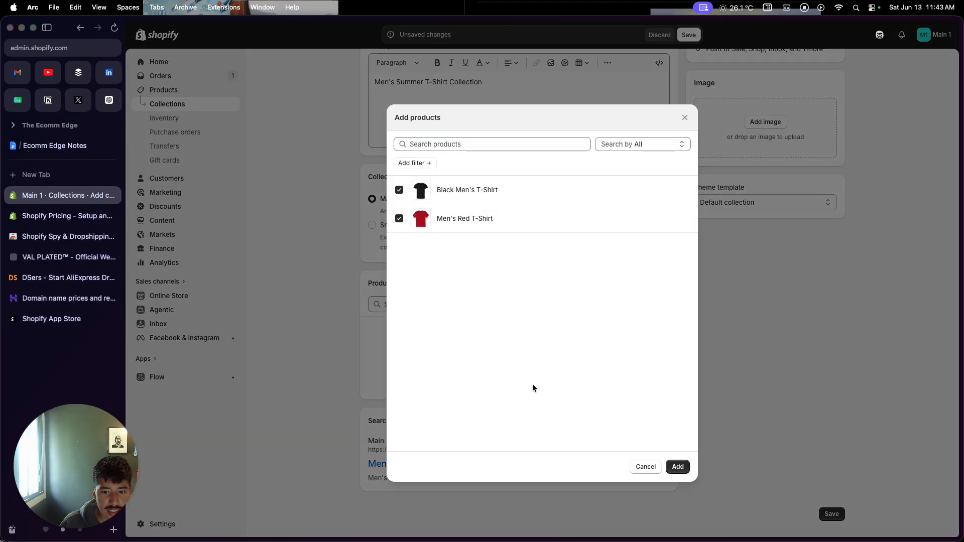
click(678, 467)
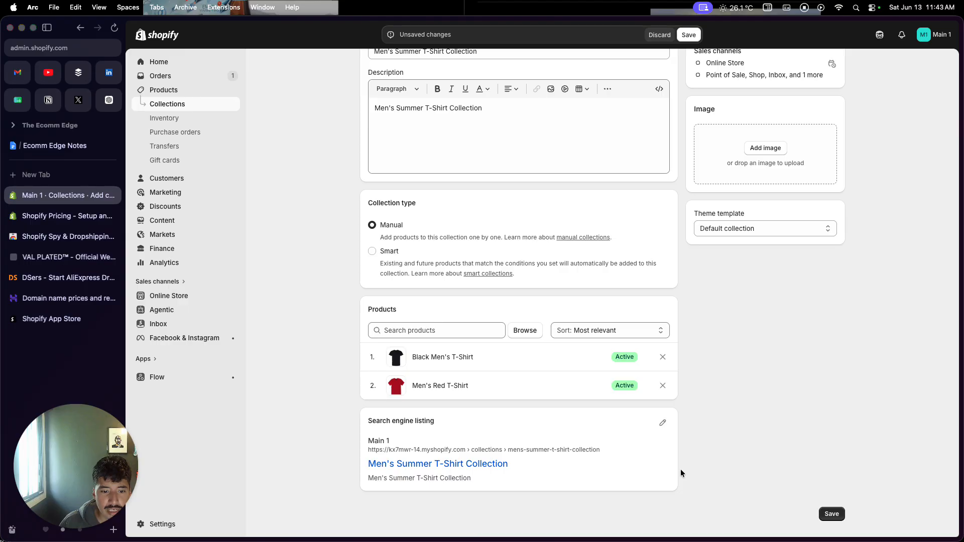
scroll(584, 422, up, 2)
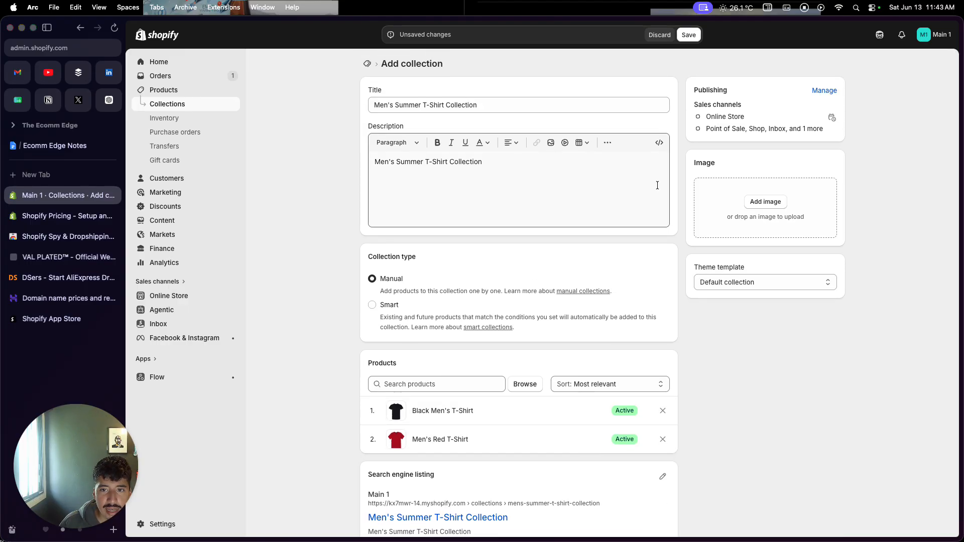
scroll(632, 216, down, 2)
scroll(632, 216, up, 2)
click(687, 38)
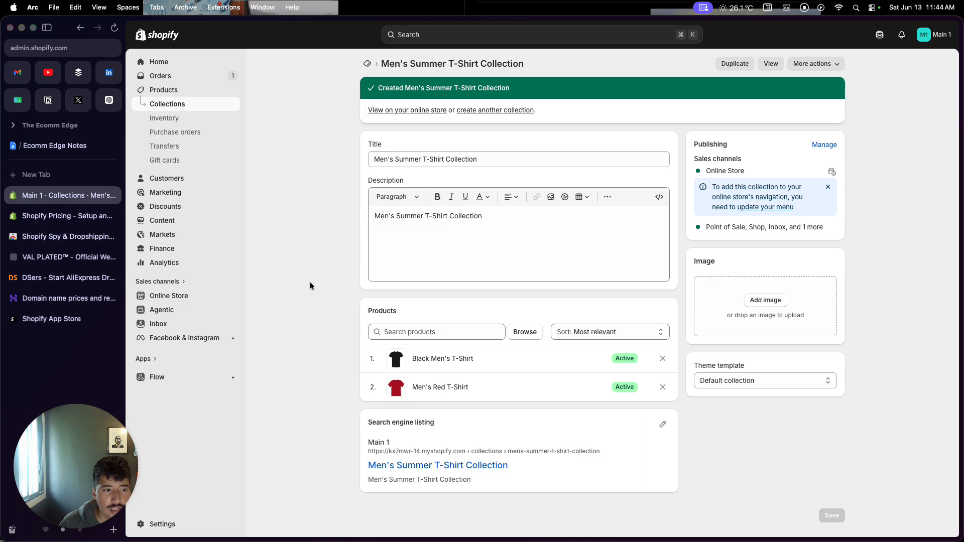
Look over the online store's current theme and the suggested themes, and open the Shopify Theme Store
click(179, 300)
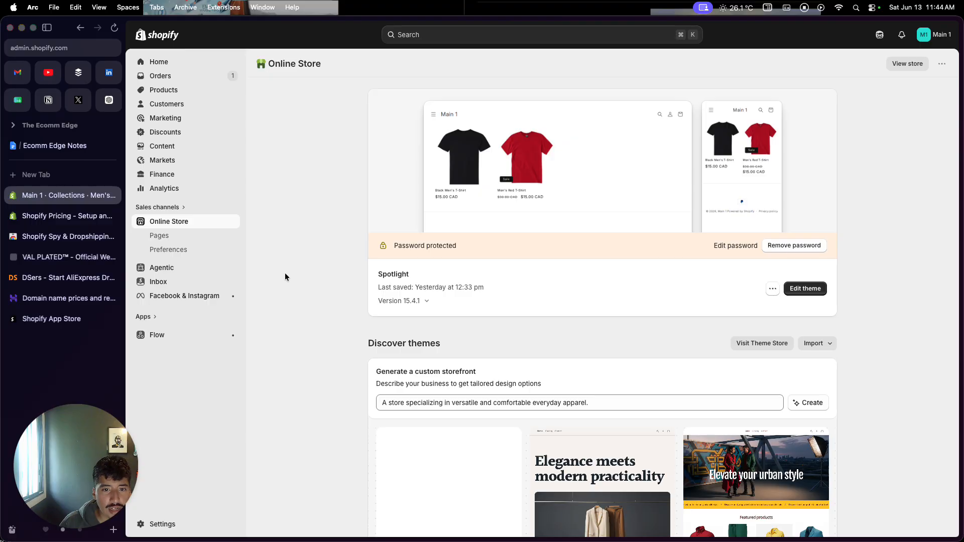
scroll(285, 274, down, 3)
scroll(284, 274, down, 5)
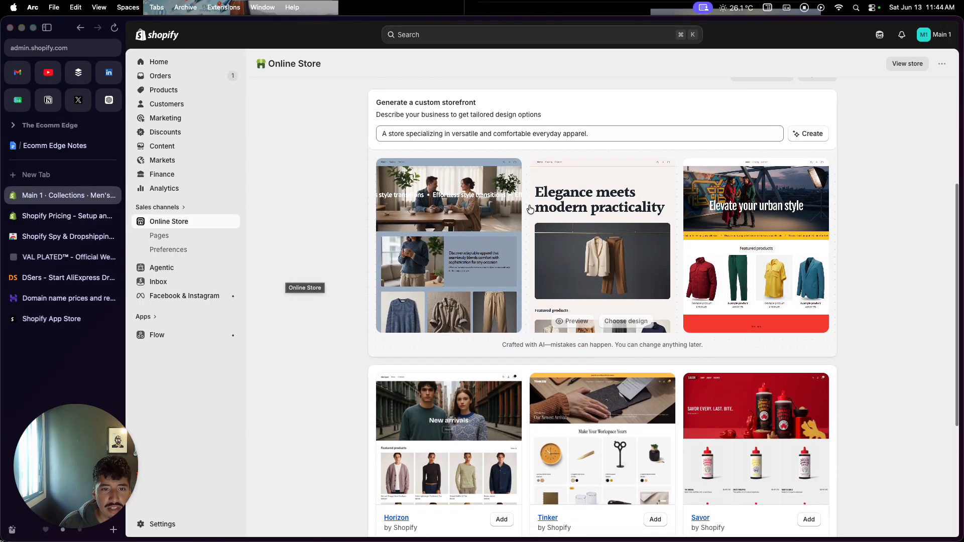
mouse_move(733, 204)
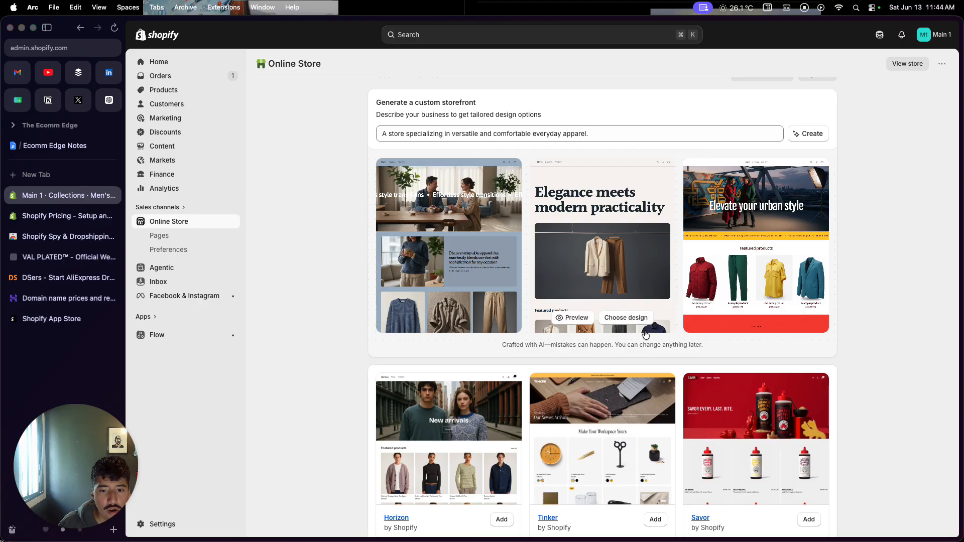
scroll(644, 334, down, 5)
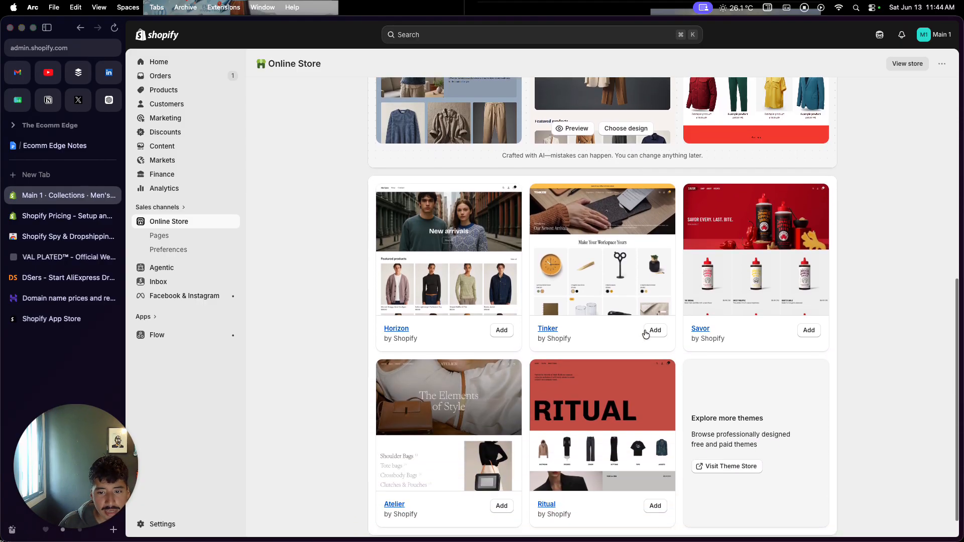
scroll(645, 334, down, 2)
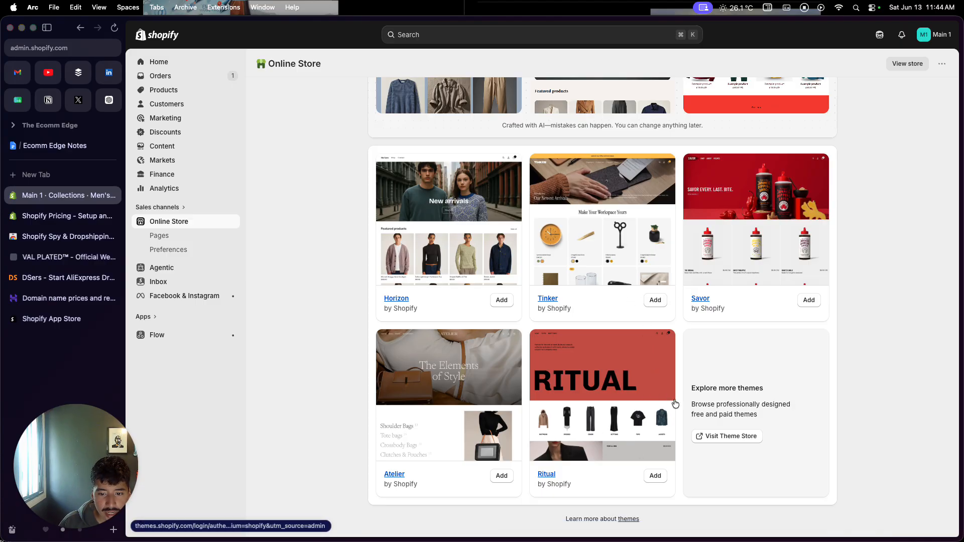
click(715, 439)
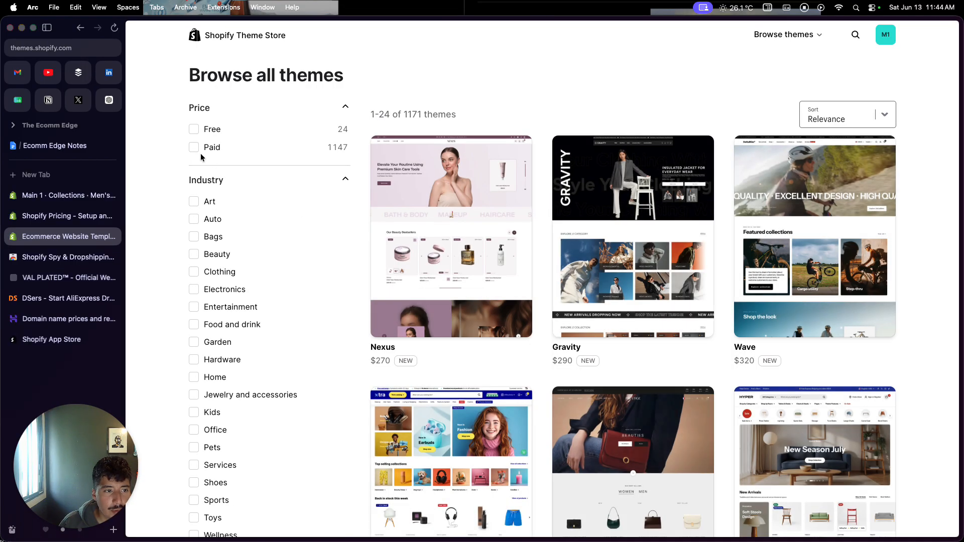
Look over the themes filtered to paid ones, and clear the price filter
click(195, 149)
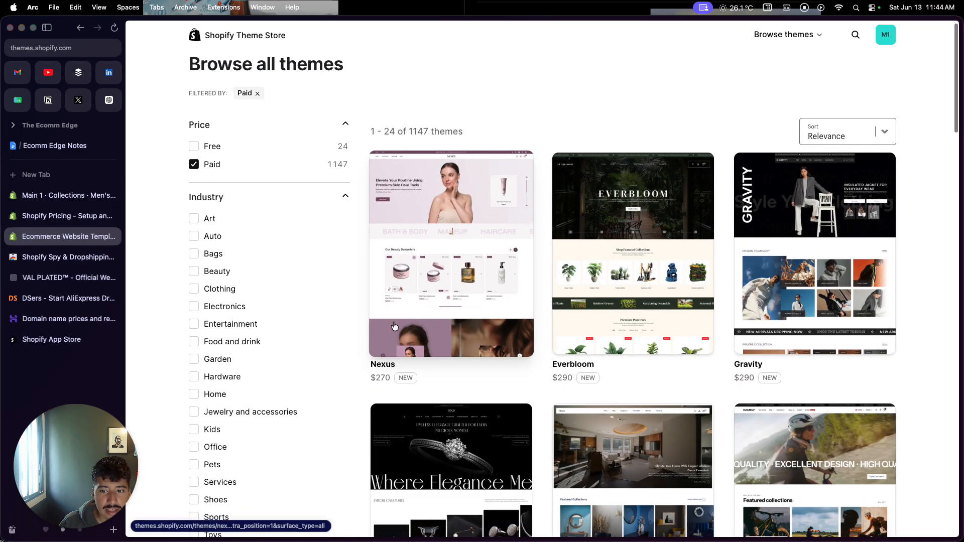
scroll(395, 326, down, 3)
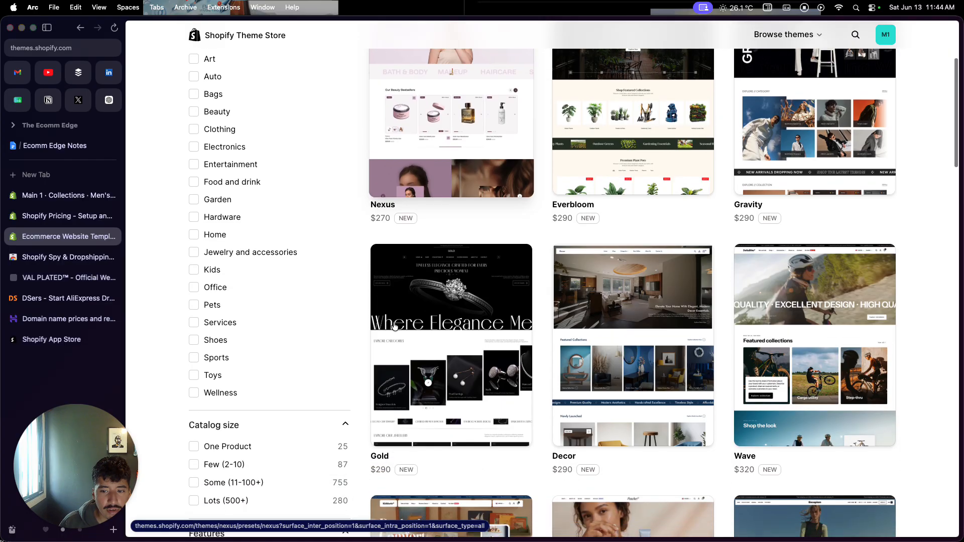
scroll(394, 327, up, 5)
click(195, 174)
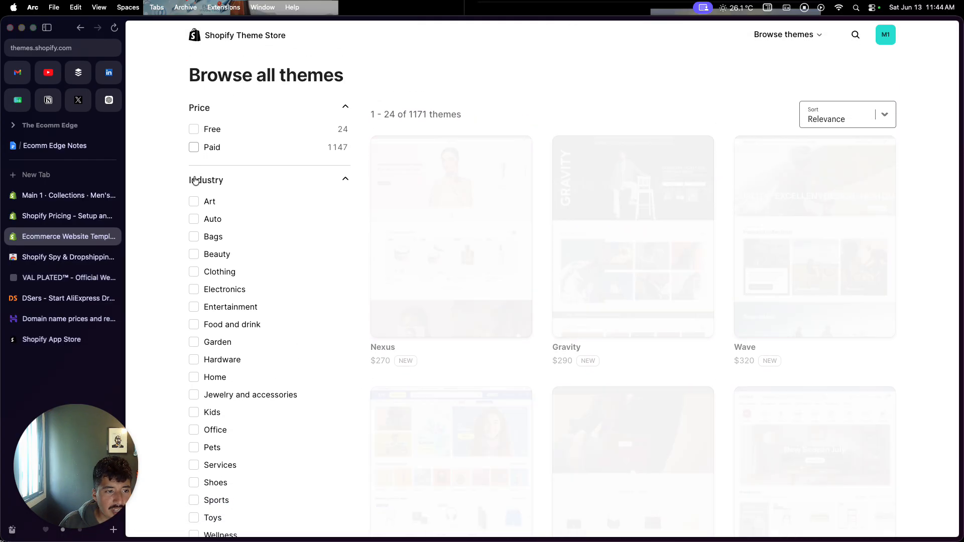
Filter the theme list to free themes and open the details page of the Rise theme
click(194, 129)
scroll(452, 373, down, 2)
scroll(452, 372, down, 8)
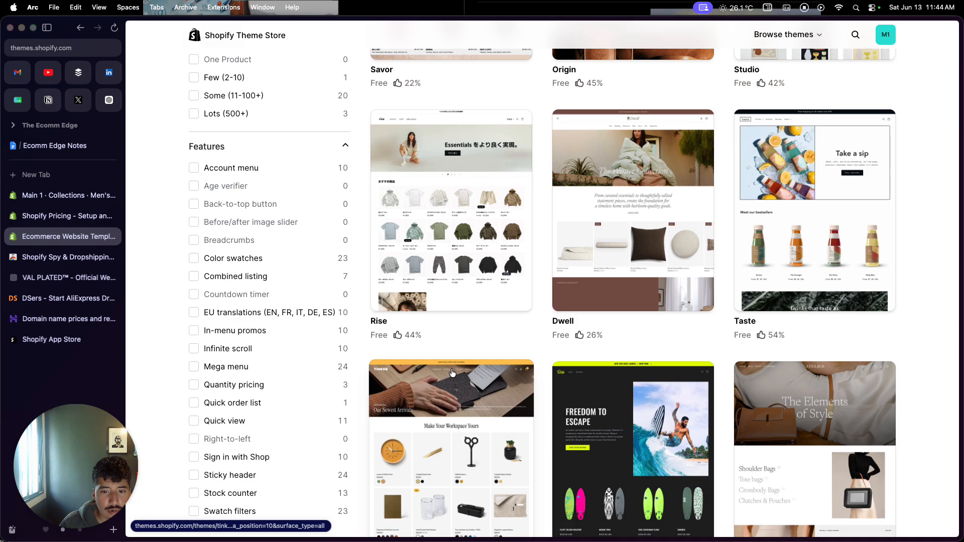
scroll(452, 373, down, 4)
scroll(452, 373, up, 5)
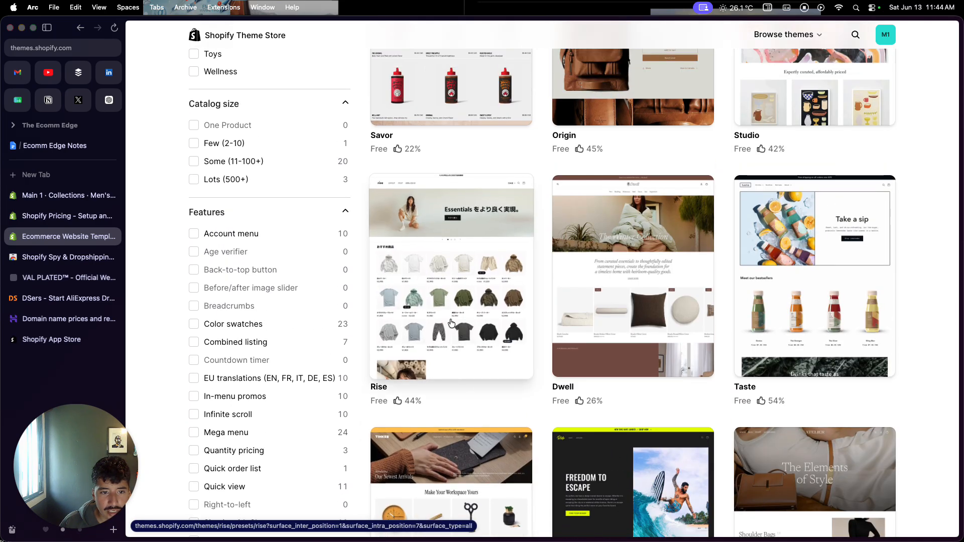
click(462, 353)
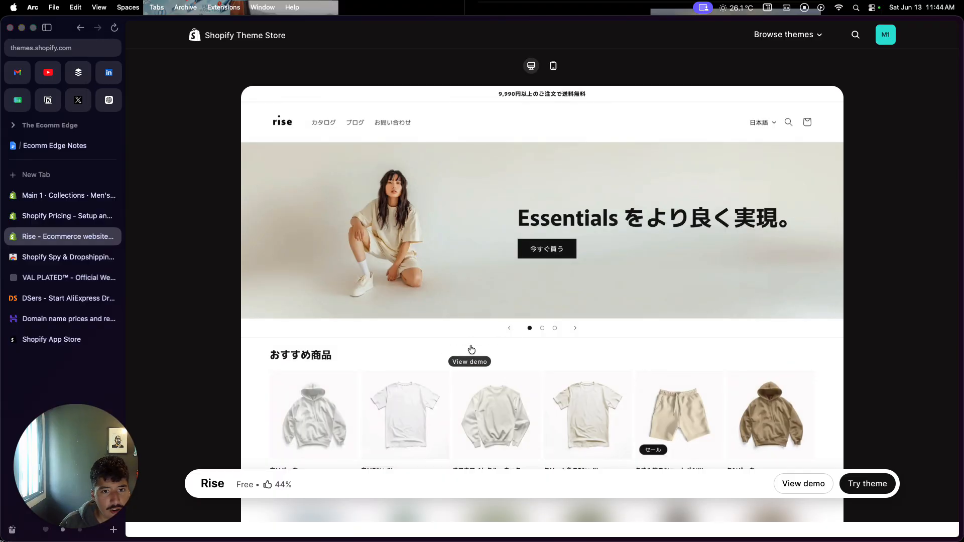
View the Rise theme's demo store, examining its home page and the cream T-shirt's product page
click(807, 485)
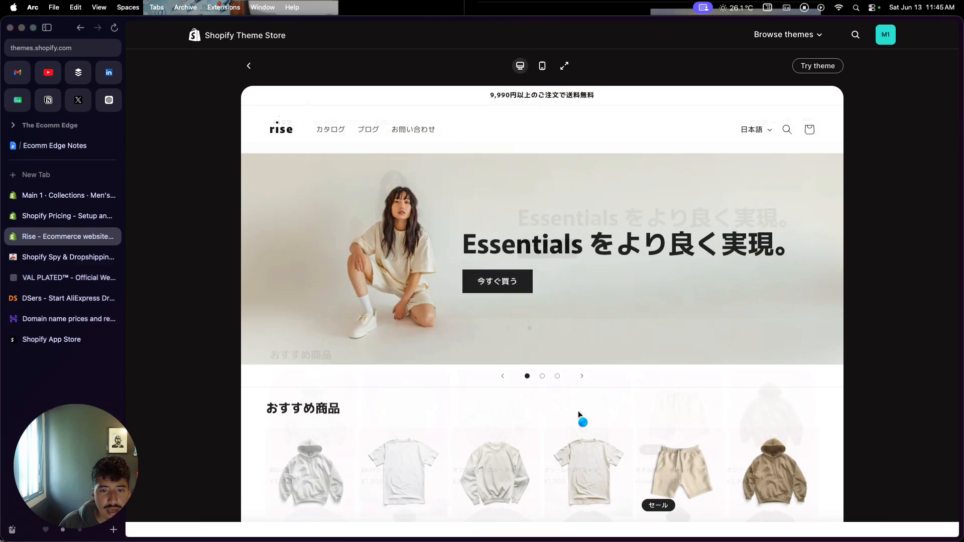
scroll(579, 415, down, 8)
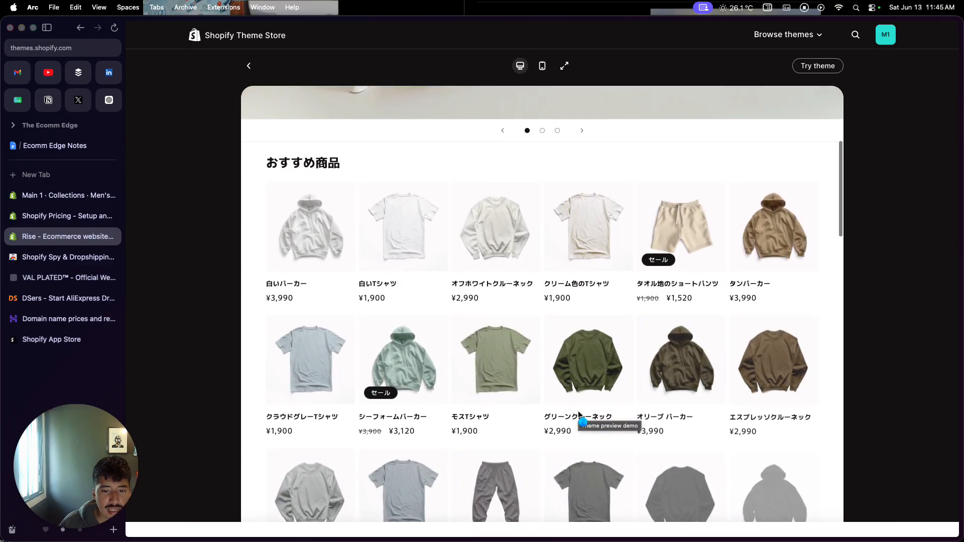
scroll(579, 415, down, 8)
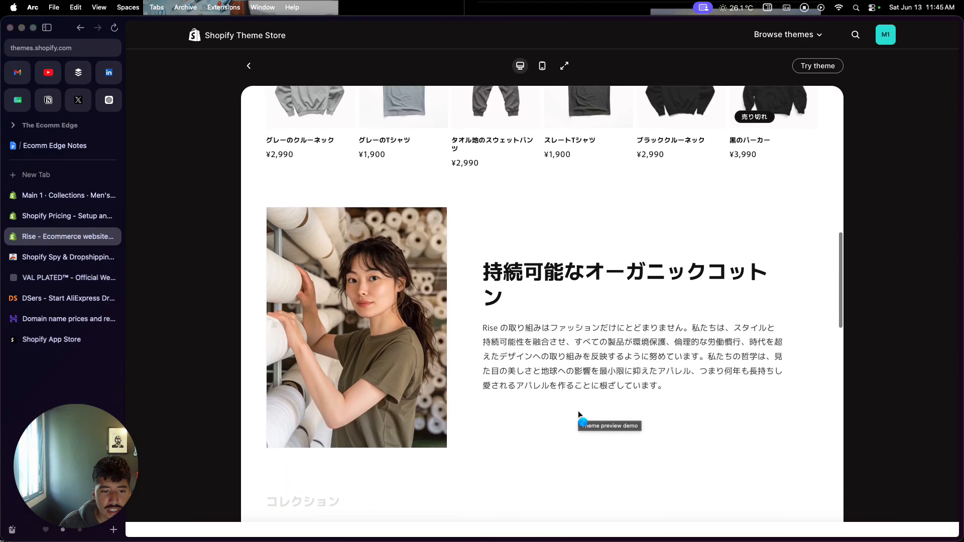
scroll(579, 414, down, 8)
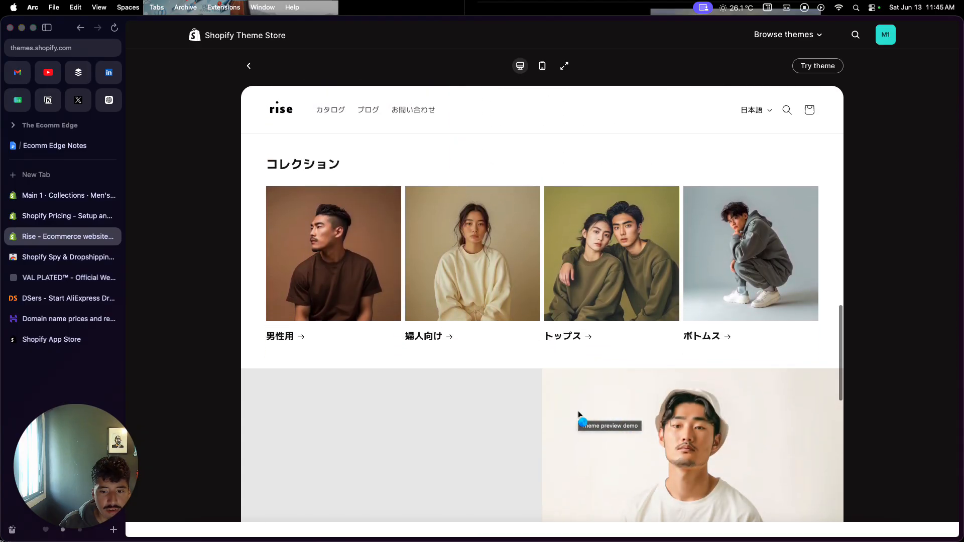
scroll(579, 415, up, 20)
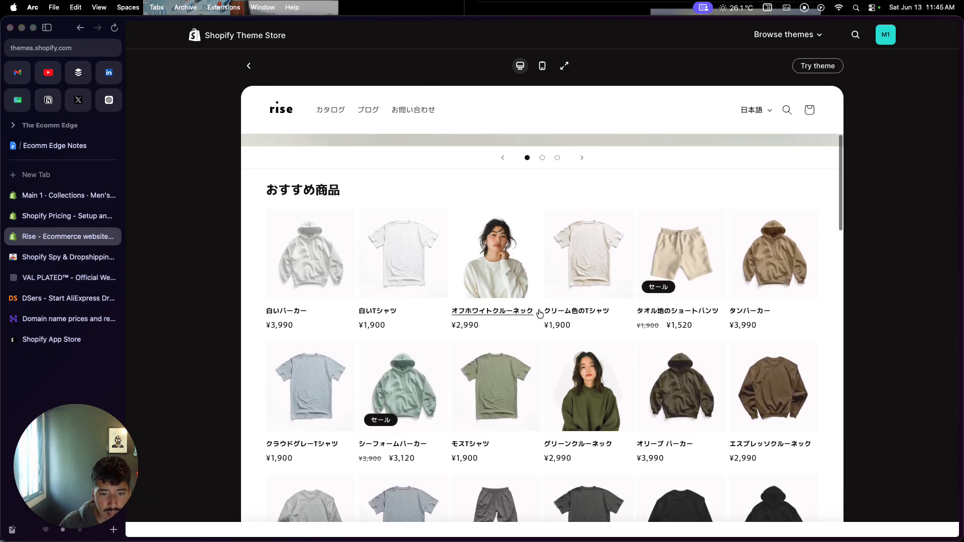
click(565, 278)
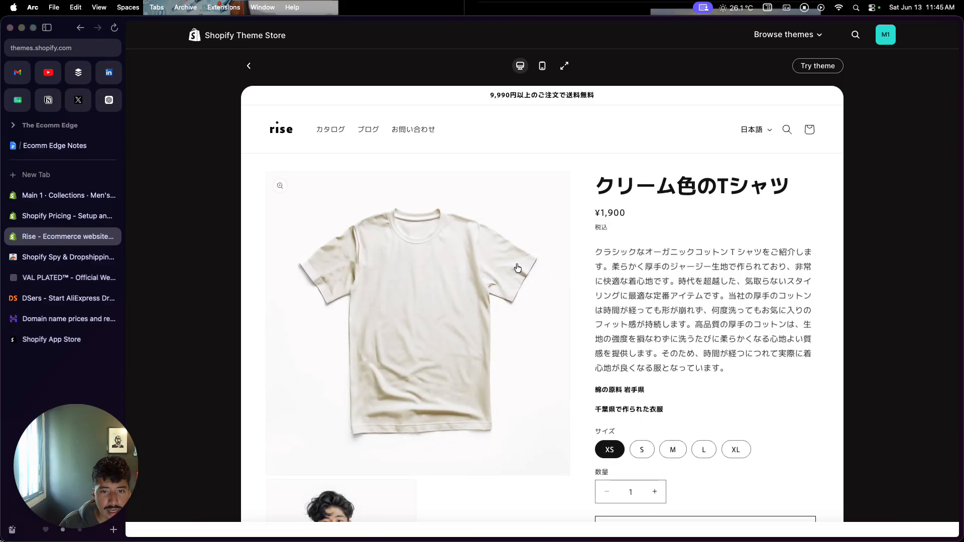
scroll(572, 339, down, 4)
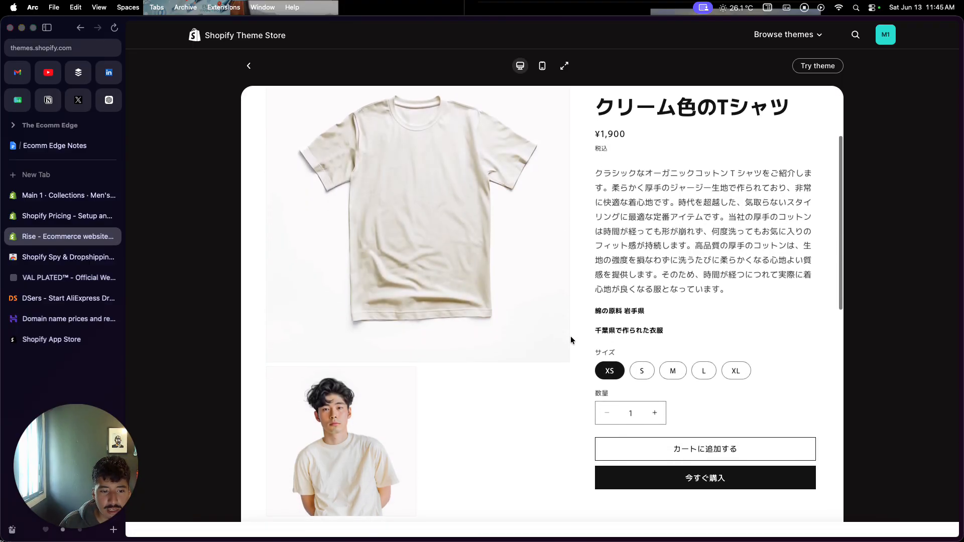
scroll(572, 340, down, 15)
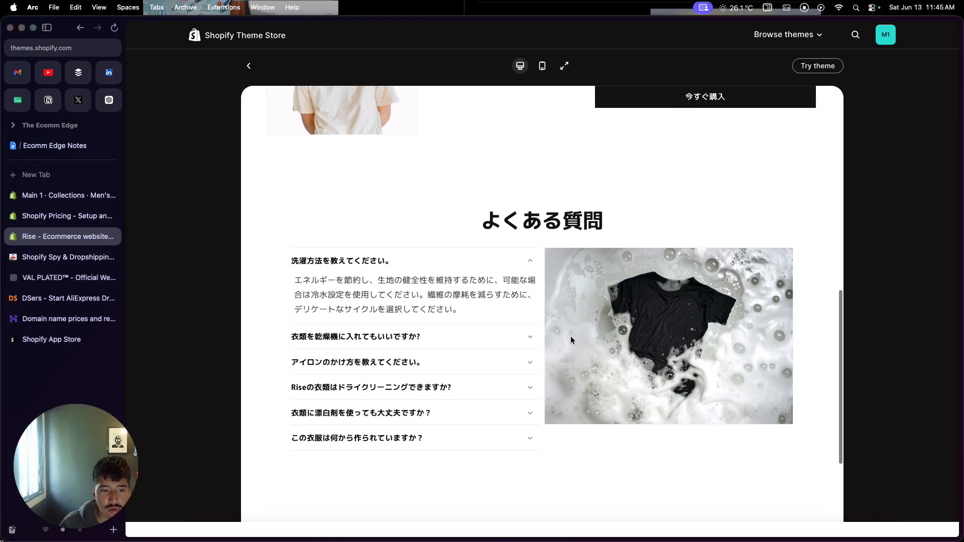
scroll(571, 340, down, 8)
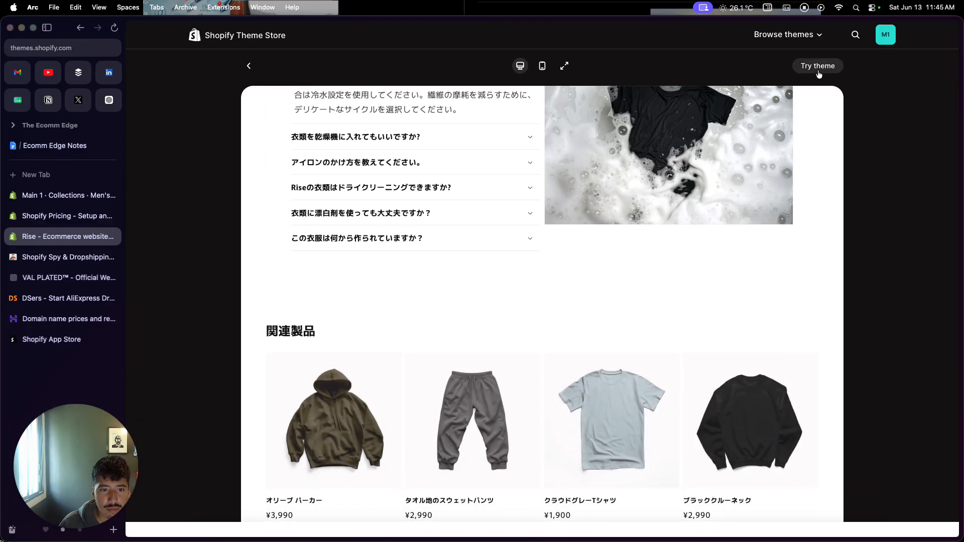
Add the Rise theme to the store's themes, and close the Shopify Pricing and DSers browser tabs
click(818, 70)
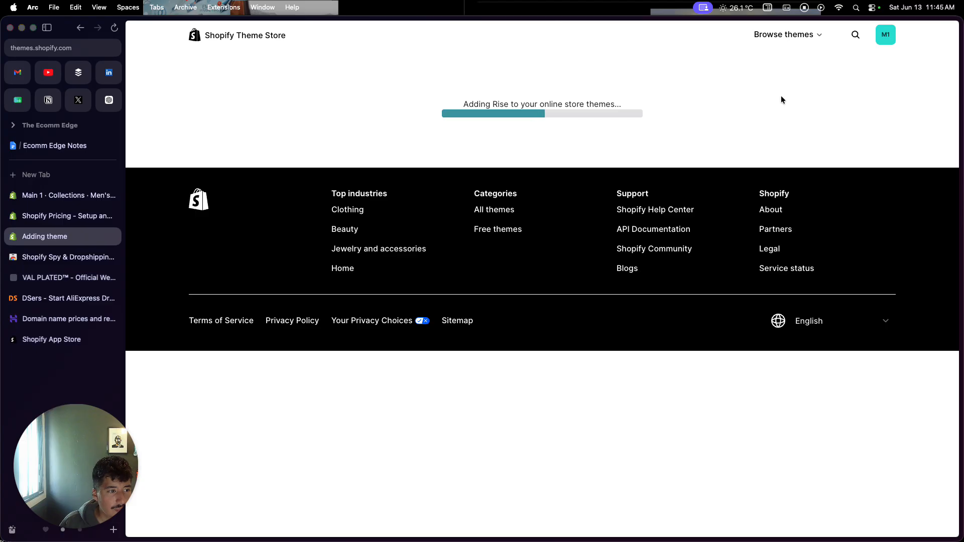
click(113, 216)
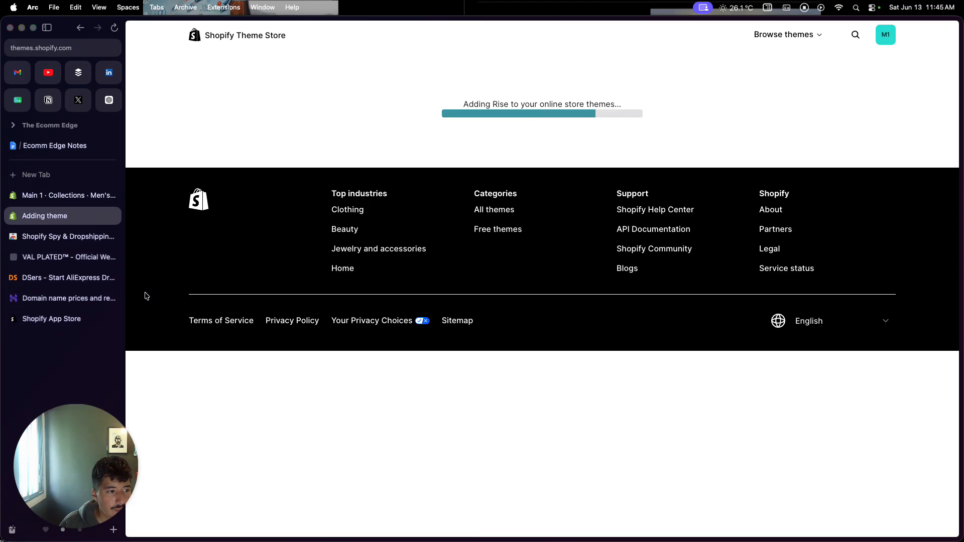
click(113, 278)
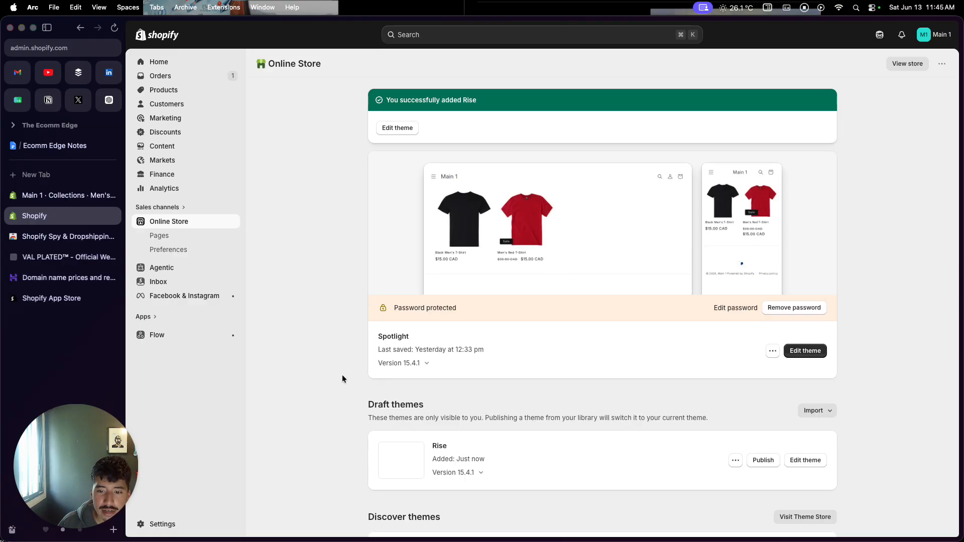
Review the store's live and draft themes, and open the draft Rise theme in the theme editor
scroll(342, 378, down, 3)
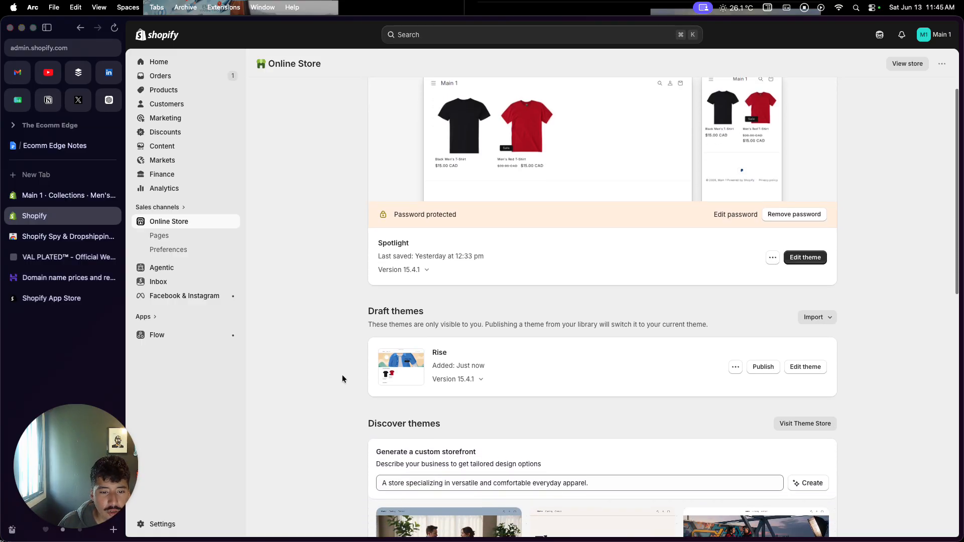
scroll(342, 379, down, 2)
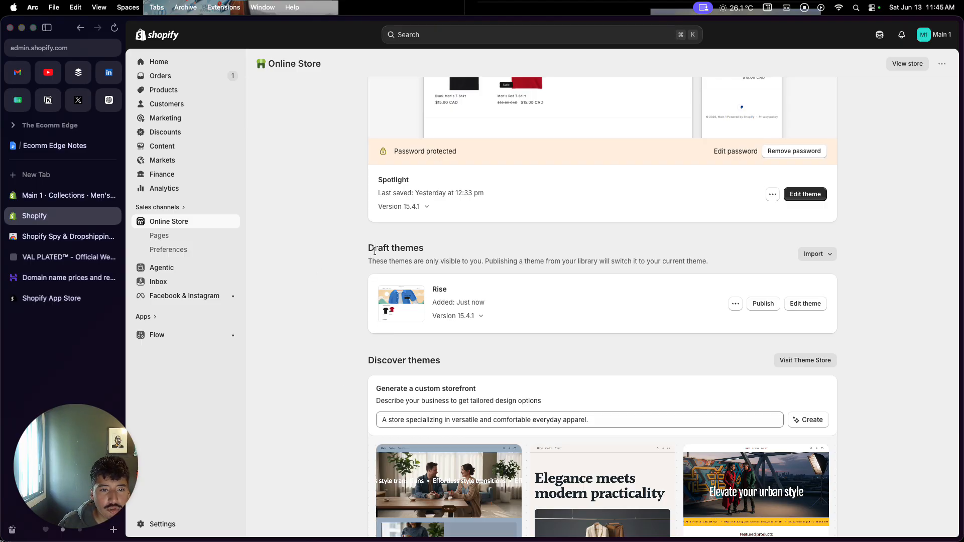
drag(375, 251, 405, 251)
click(363, 305)
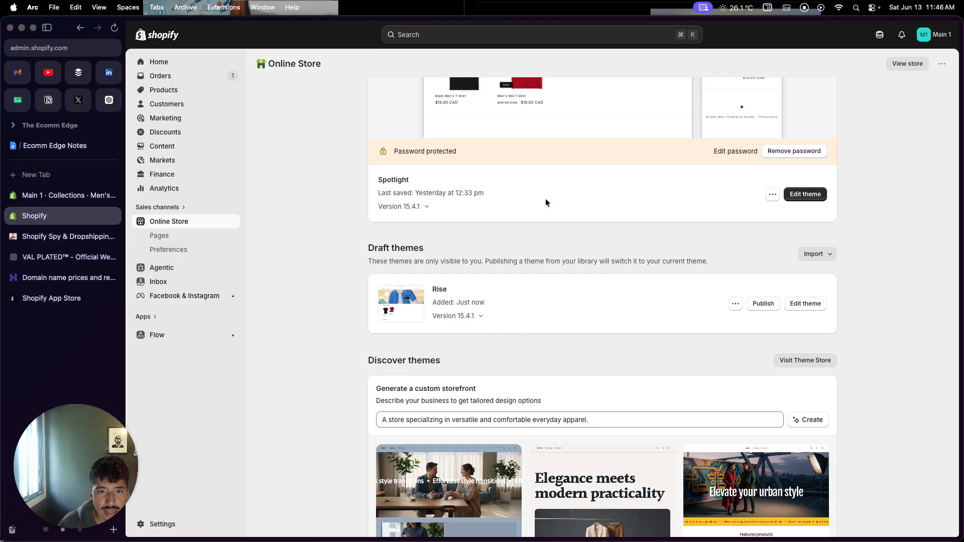
scroll(546, 198, up, 2)
scroll(541, 192, down, 4)
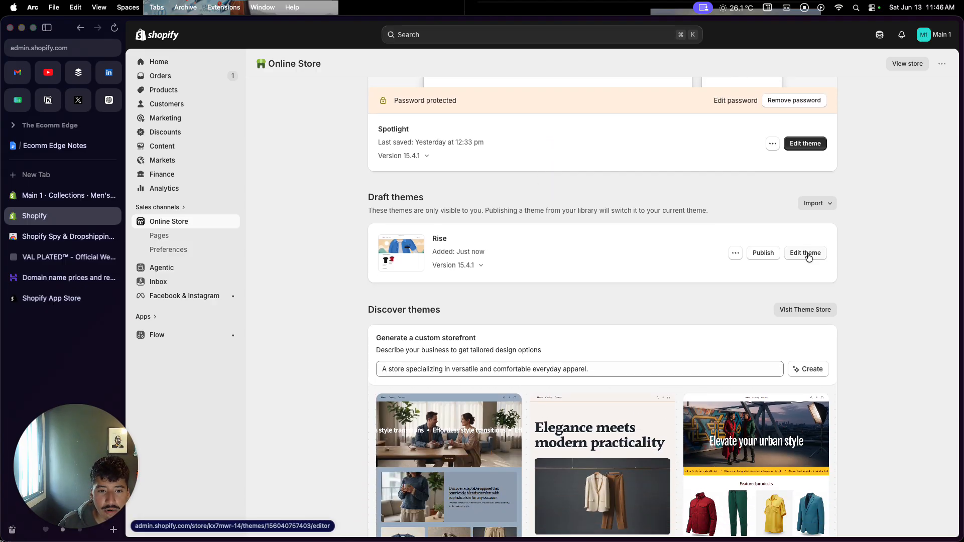
click(808, 255)
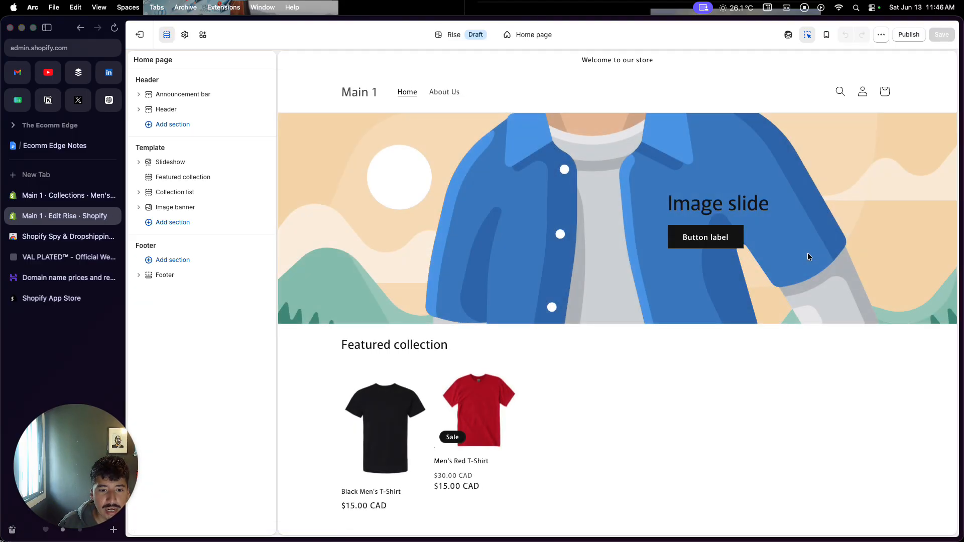
Open the home page's Header section settings and set its menu type to Drawer
scroll(693, 357, down, 2)
scroll(693, 360, up, 2)
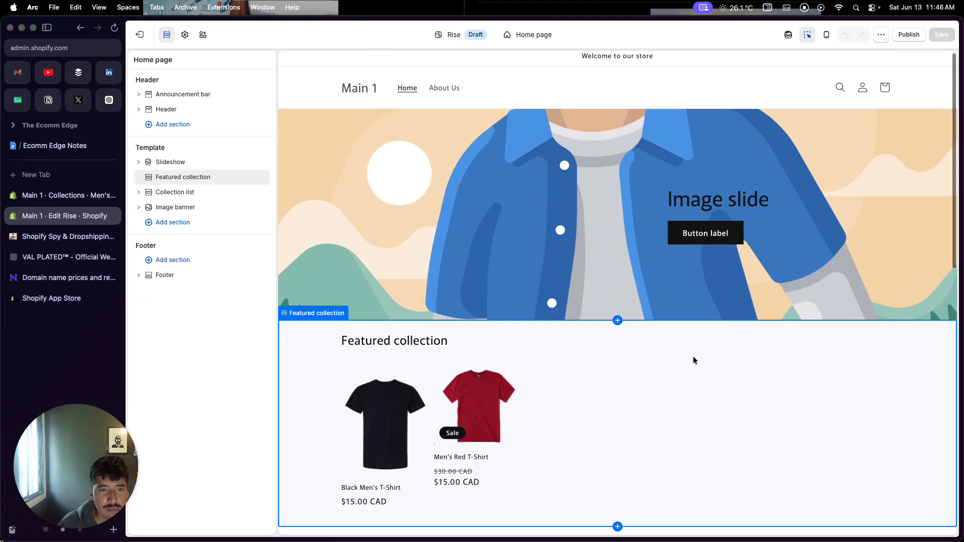
click(676, 85)
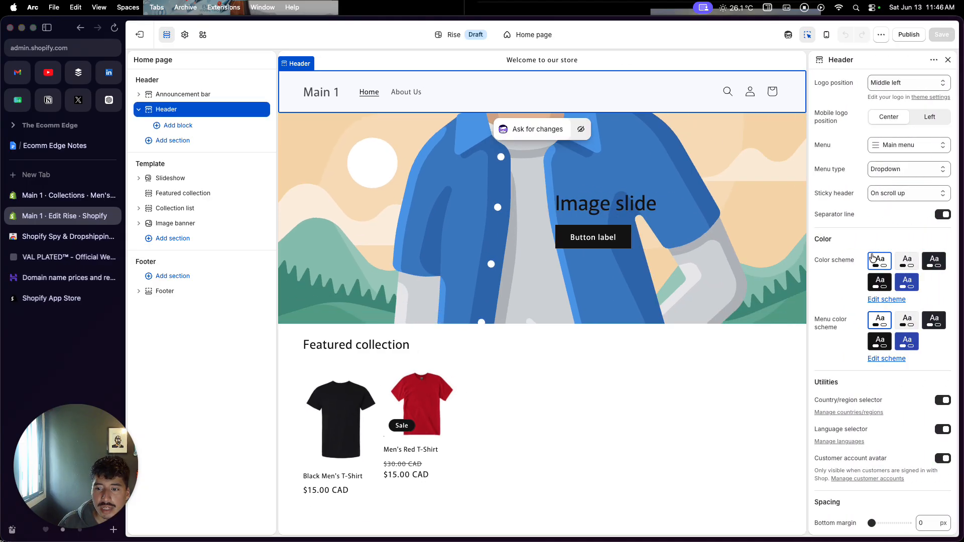
scroll(877, 297, down, 2)
scroll(877, 297, down, 5)
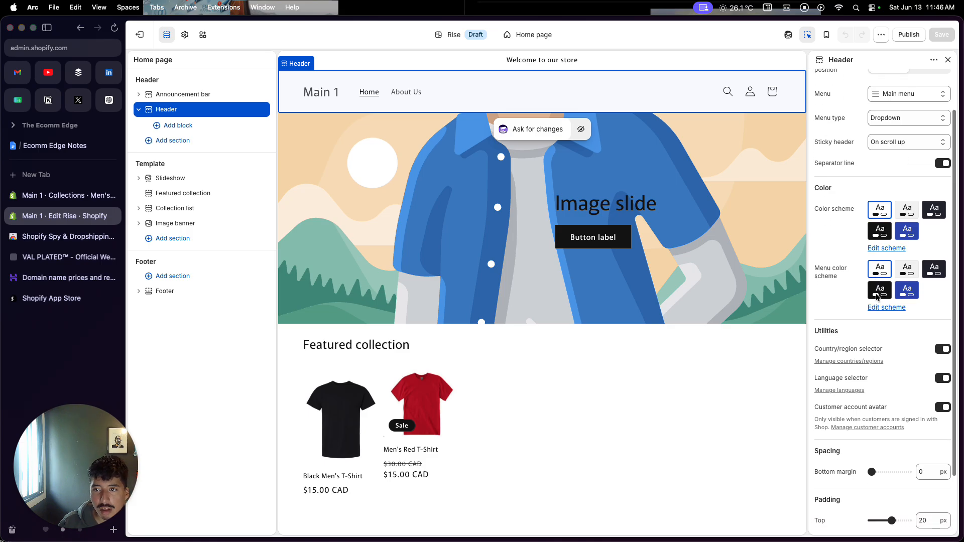
scroll(877, 298, up, 7)
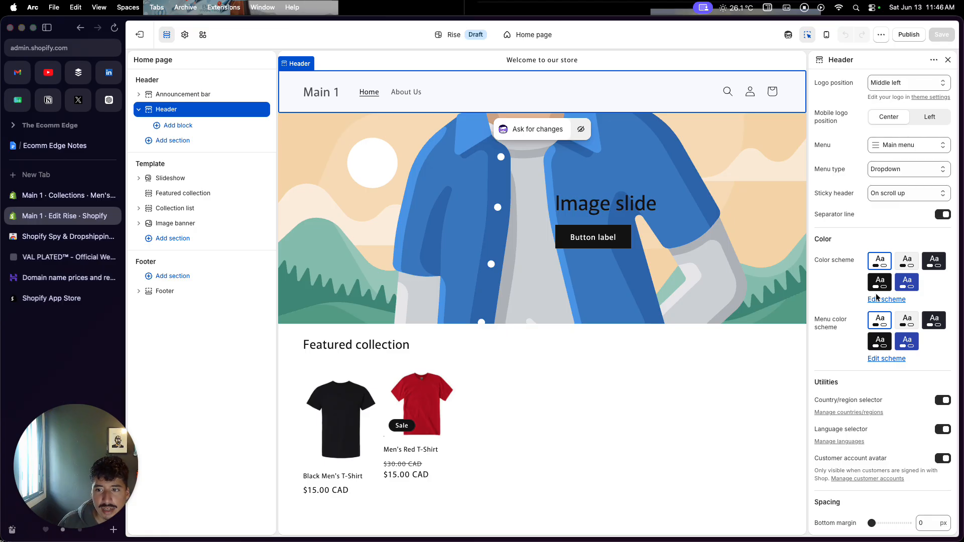
click(885, 174)
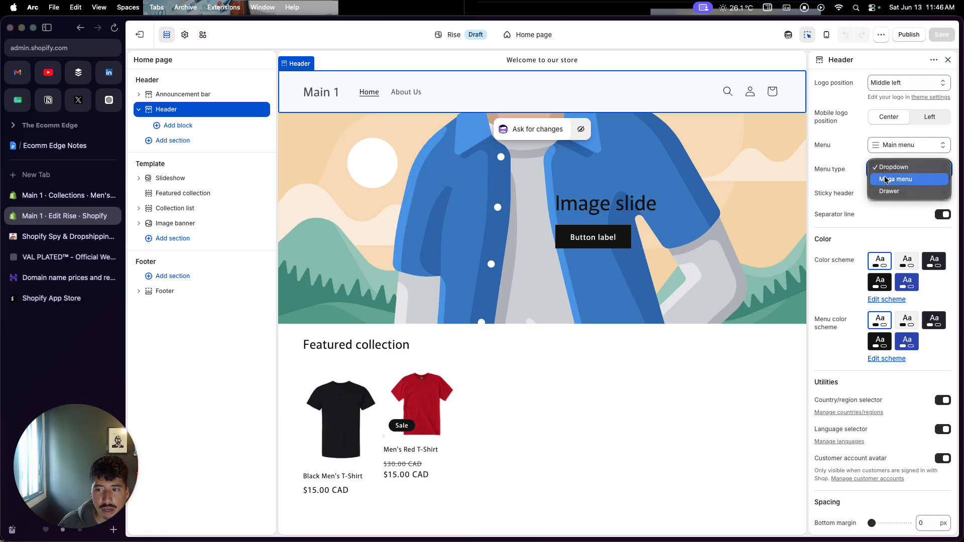
click(883, 191)
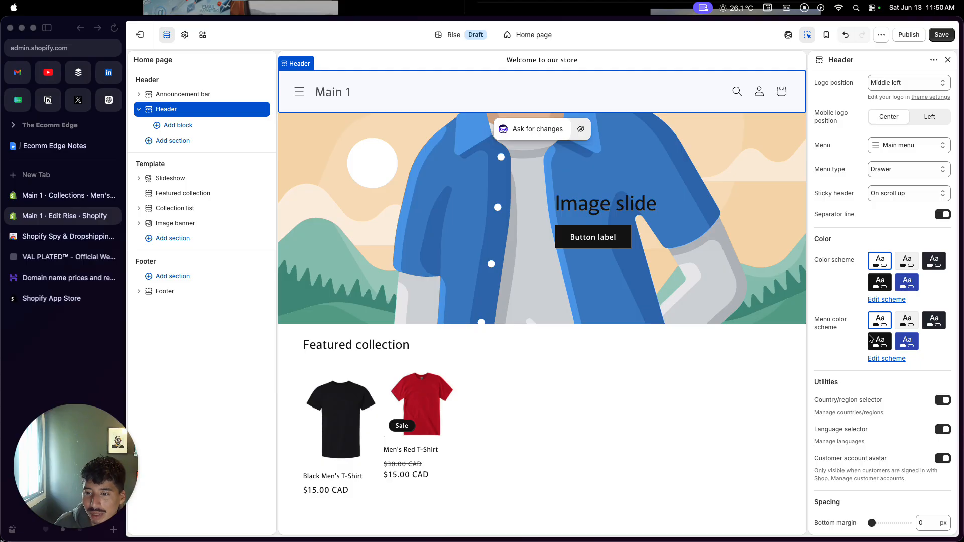
Edit the header's color scheme, Scheme 1, and set its text color to olive #867E55
scroll(870, 339, down, 2)
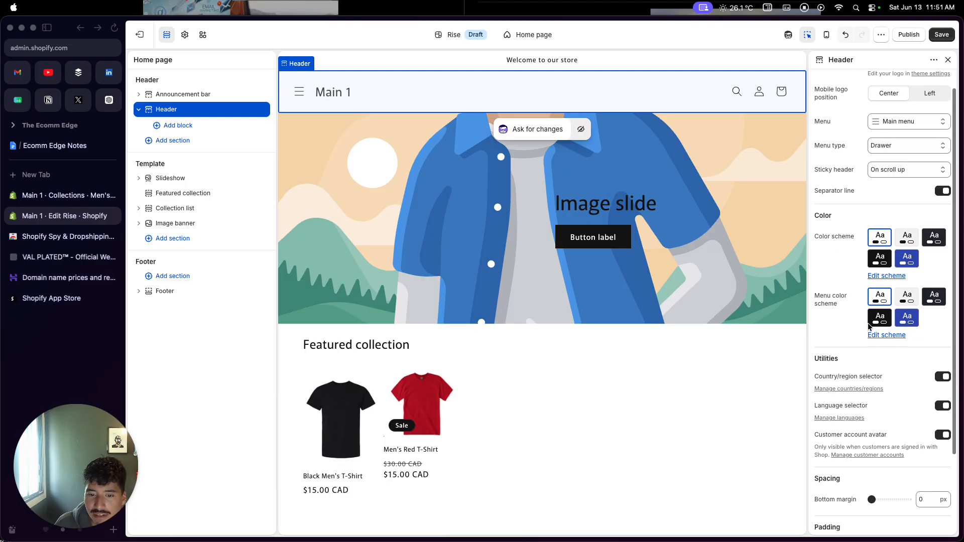
scroll(870, 327, up, 2)
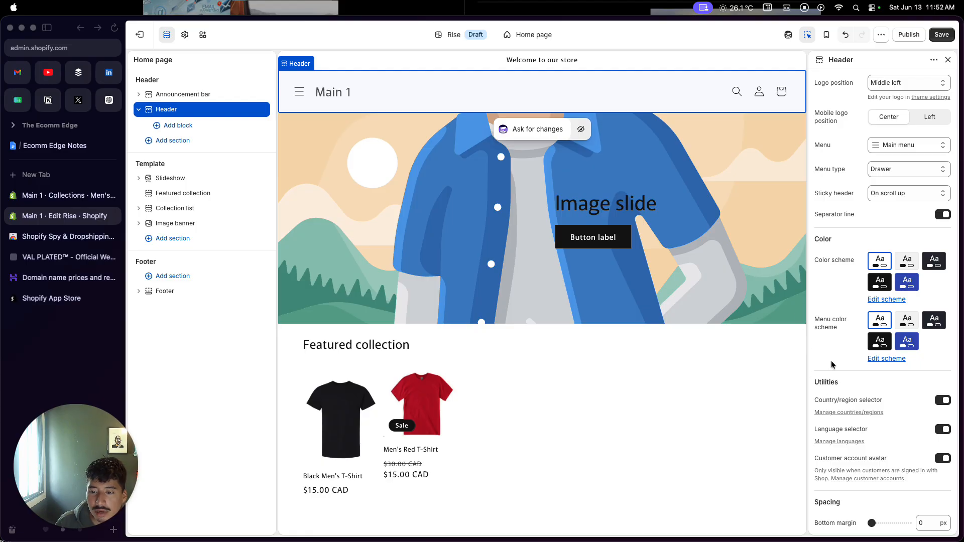
scroll(858, 352, down, 2)
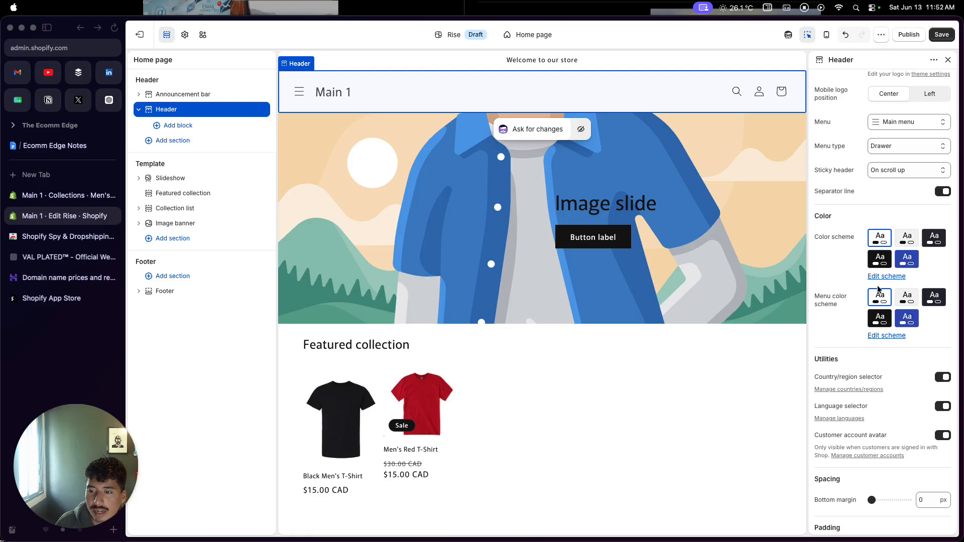
click(858, 275)
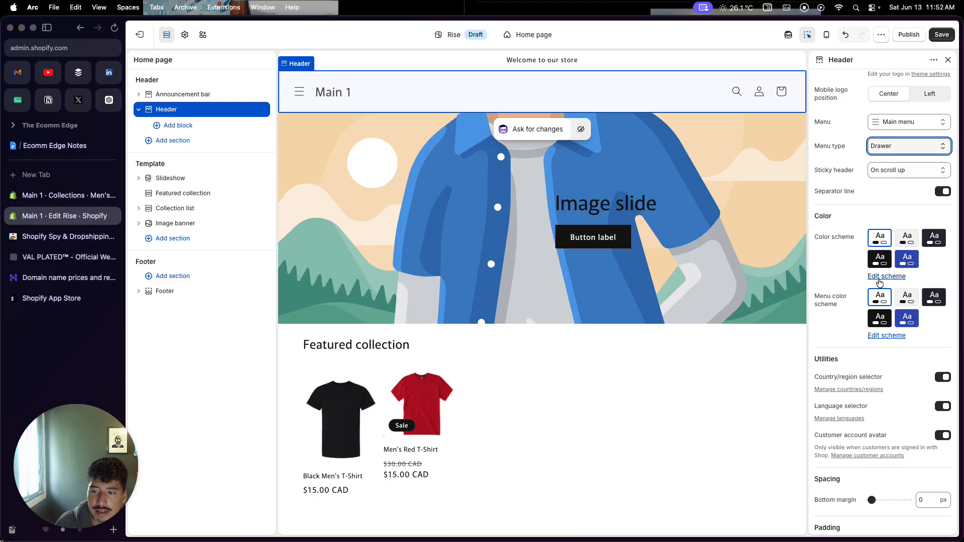
click(882, 277)
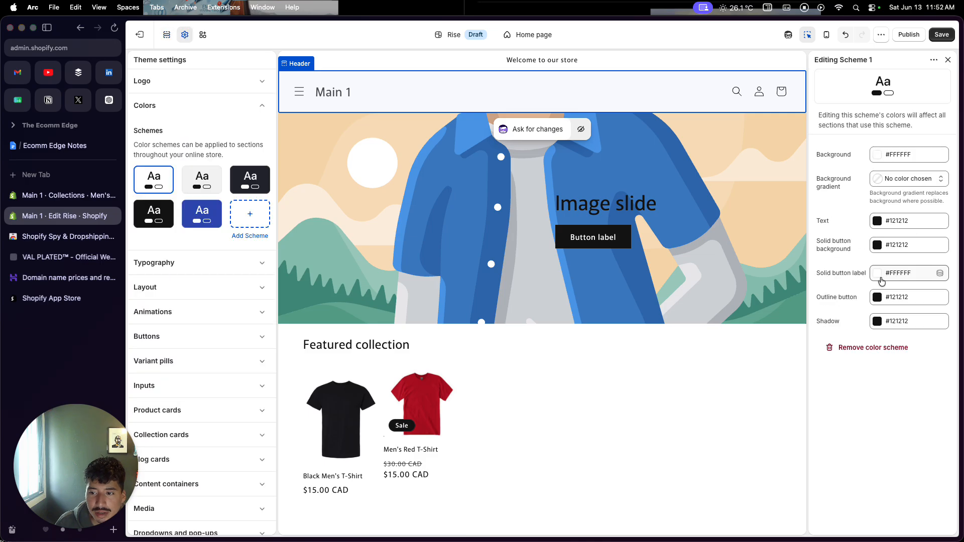
click(877, 223)
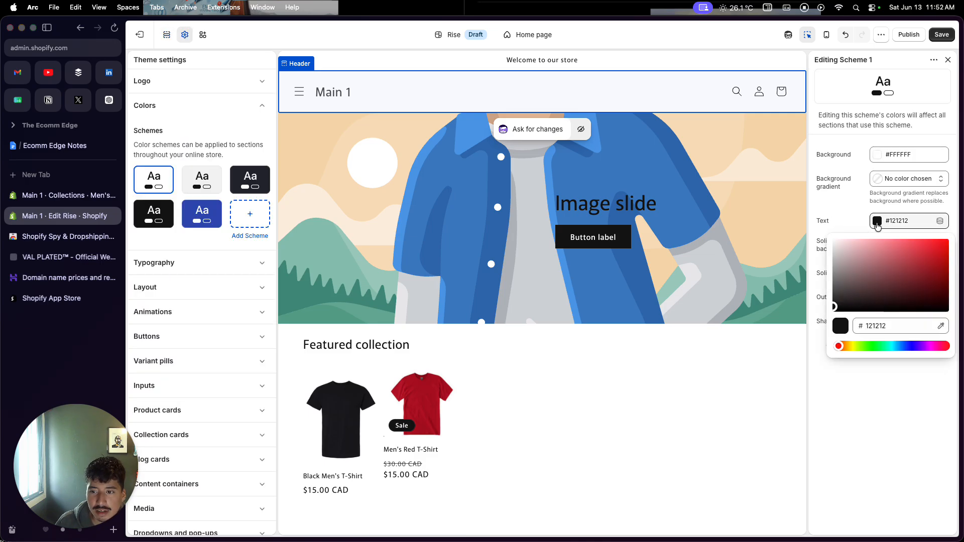
click(854, 347)
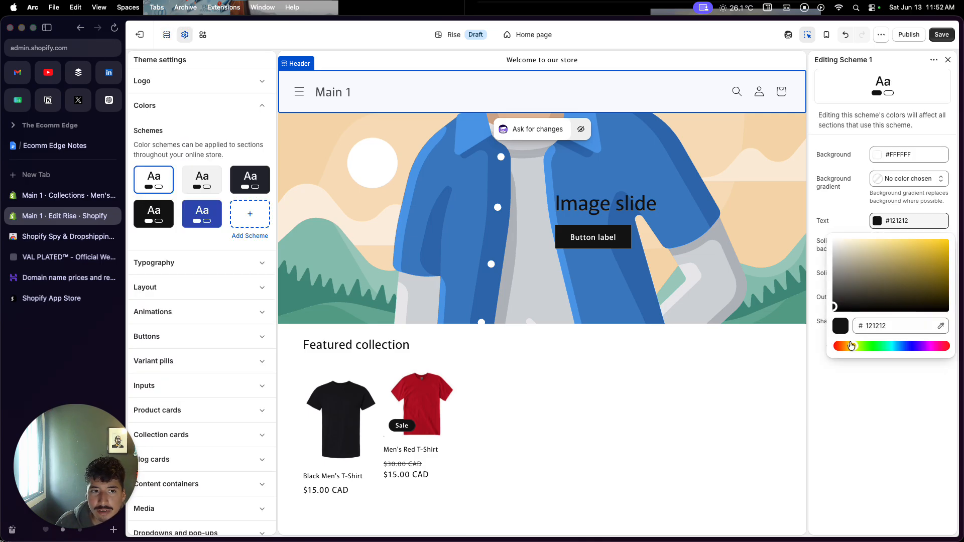
drag(839, 315, 859, 276)
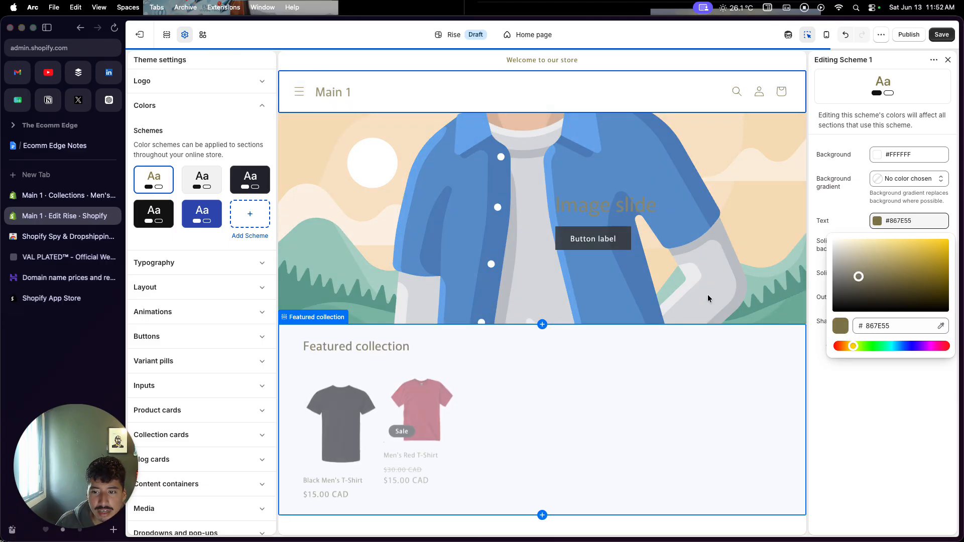
click(949, 63)
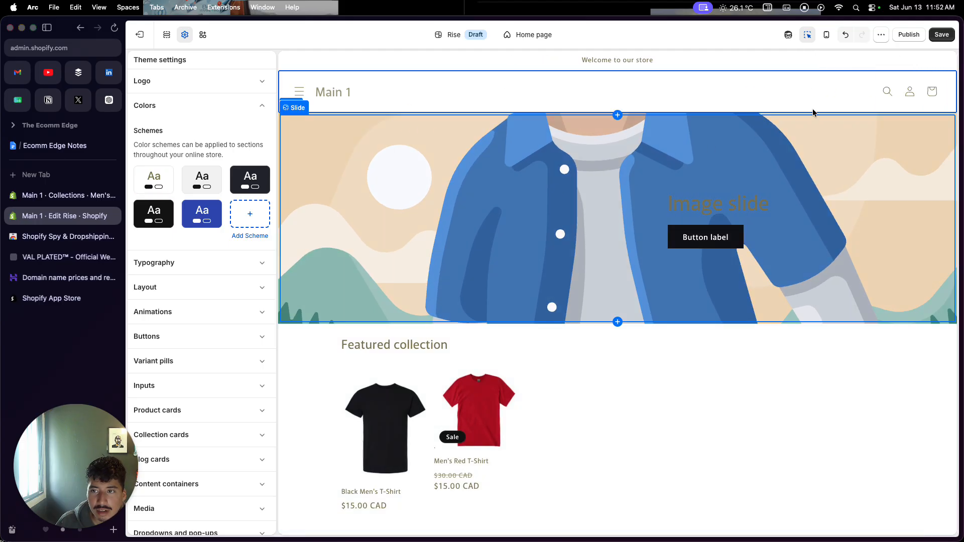
Set the slideshow slide's image to the free Men's Fashion photo of a hand with a watch and ring
click(640, 202)
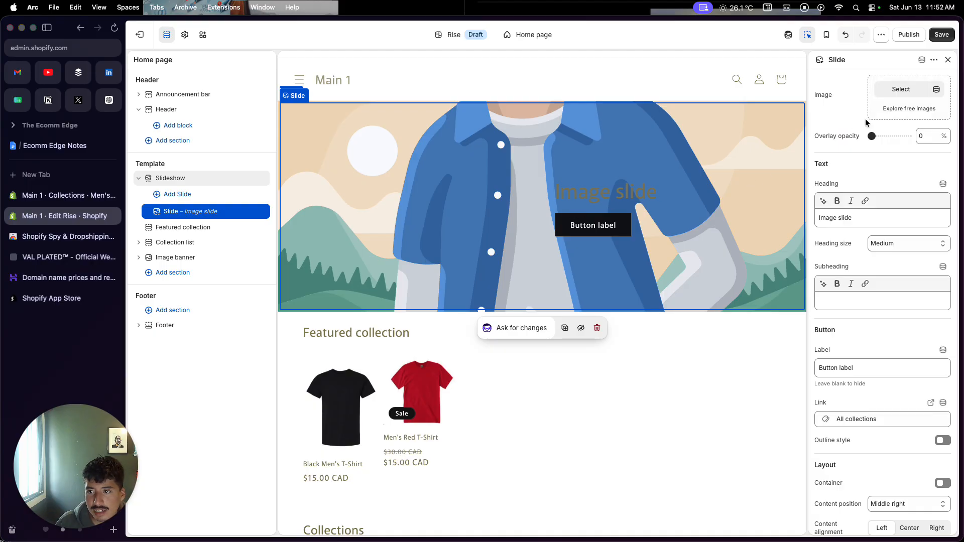
click(897, 109)
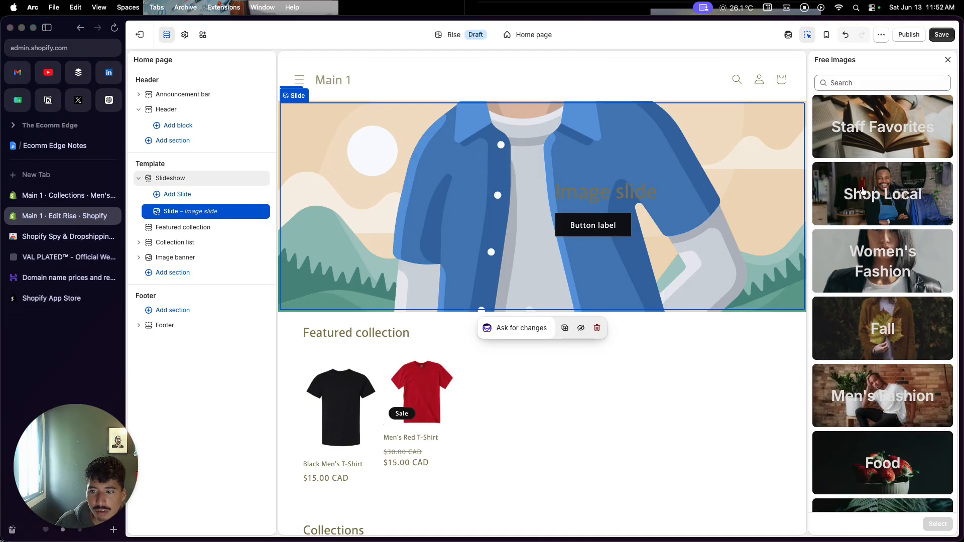
scroll(877, 201, down, 3)
click(863, 266)
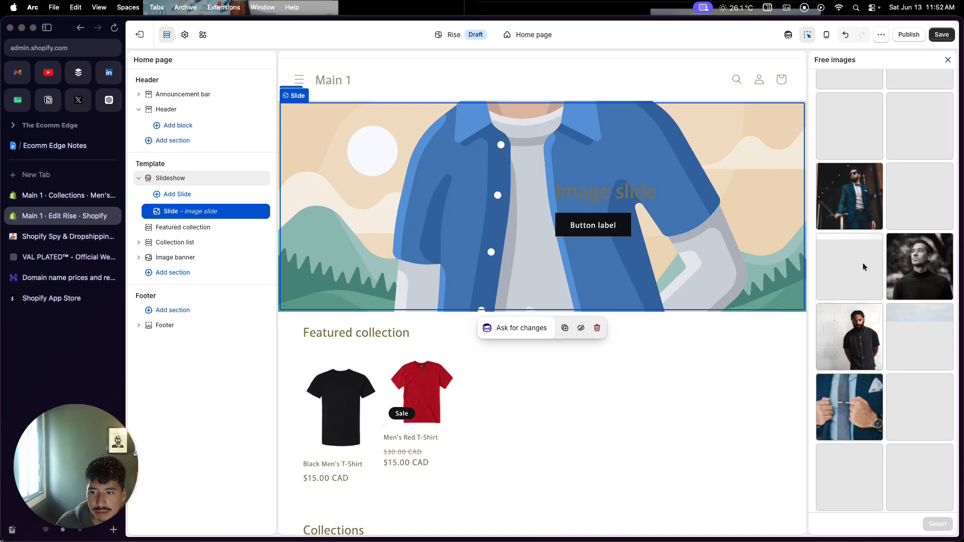
scroll(864, 268, down, 5)
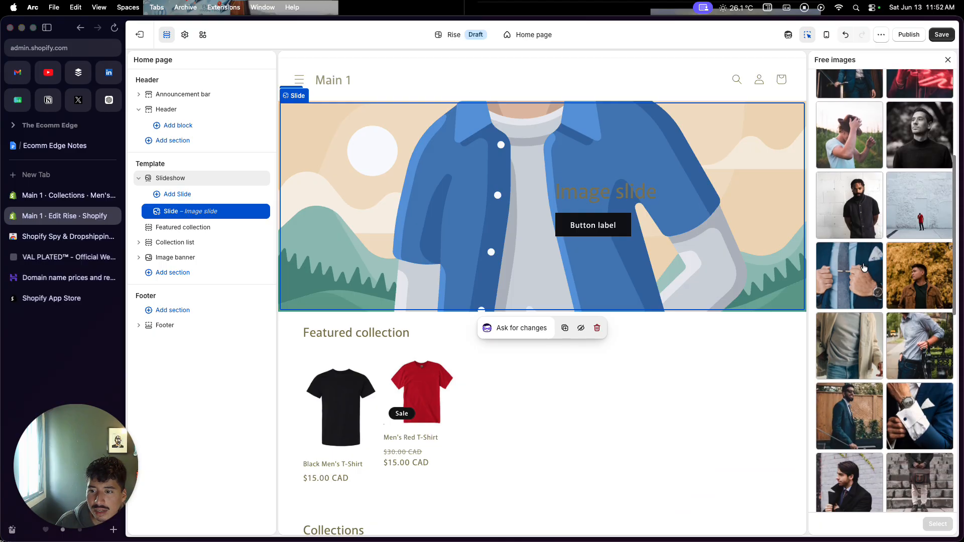
scroll(864, 267, down, 10)
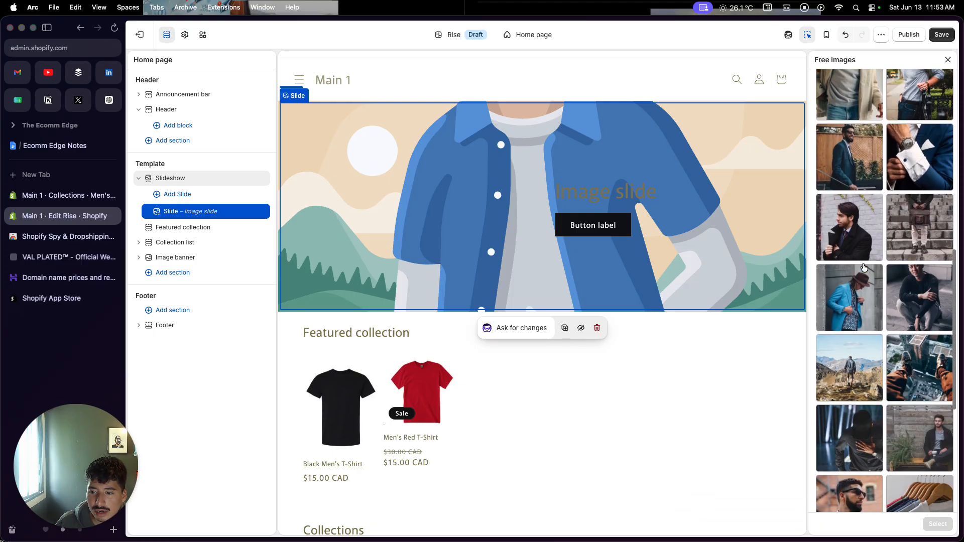
scroll(864, 268, down, 1)
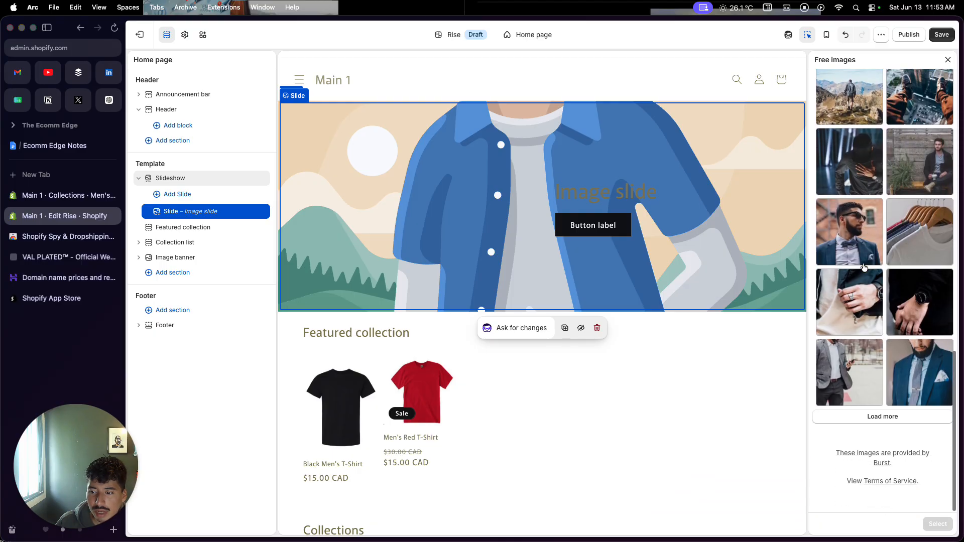
click(861, 293)
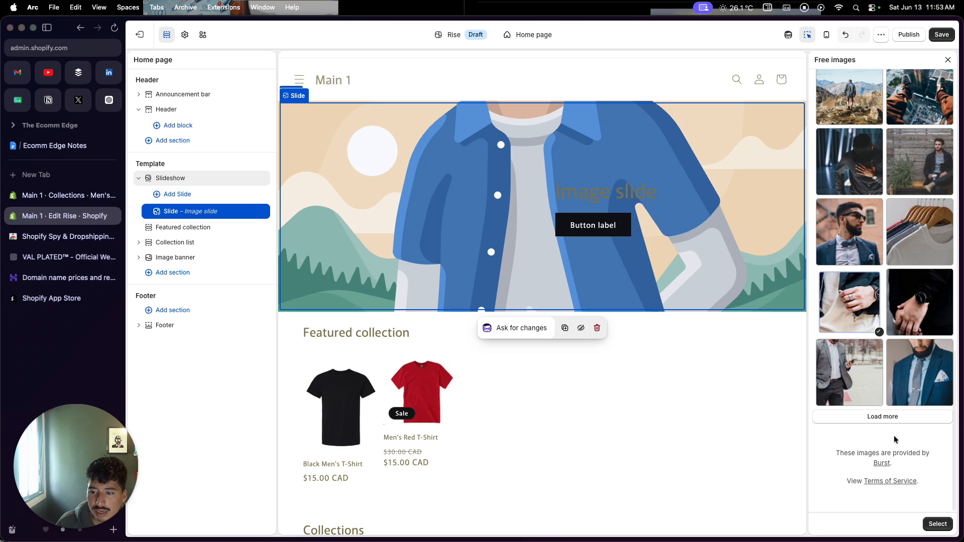
click(937, 525)
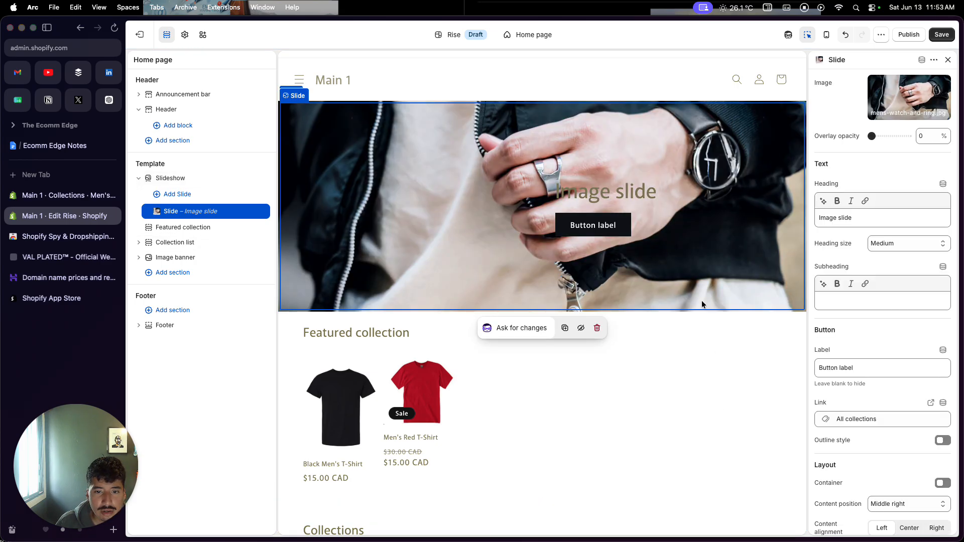
Open the slide's heading text for editing
click(622, 195)
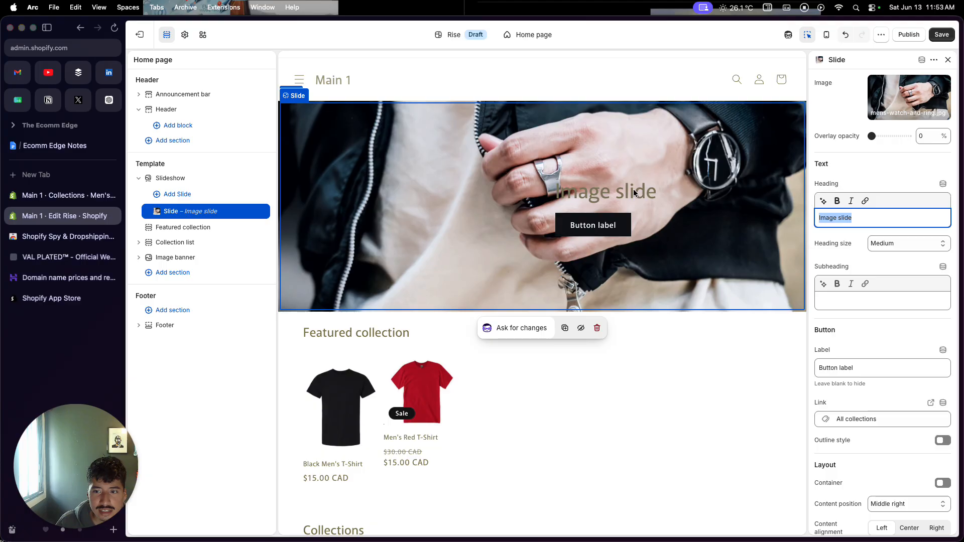
click(616, 192)
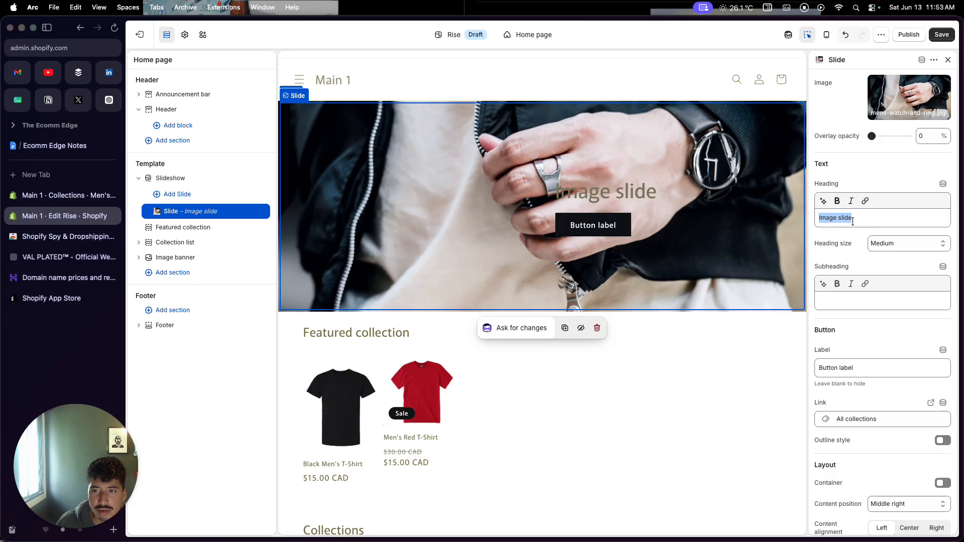
Remove the Collection list section from the home page
scroll(577, 347, down, 3)
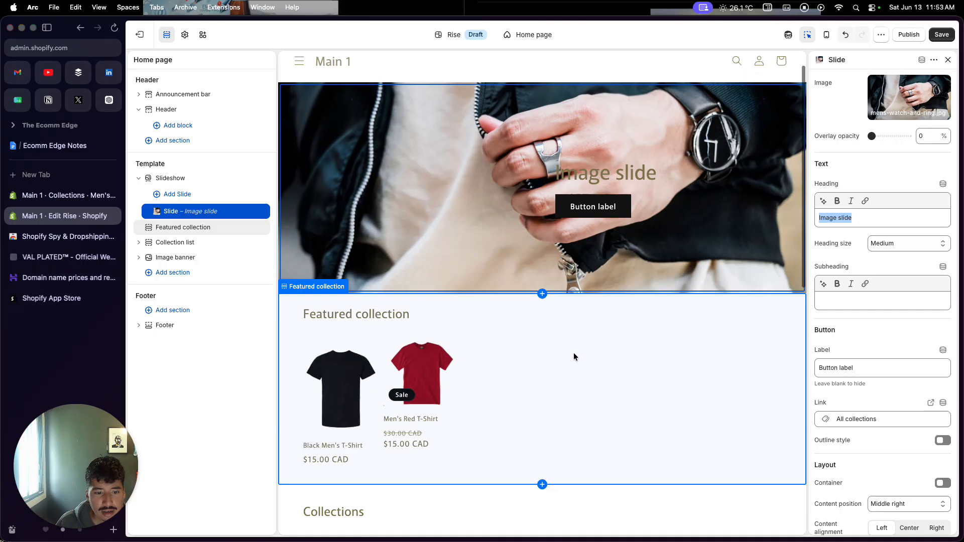
scroll(367, 389, down, 10)
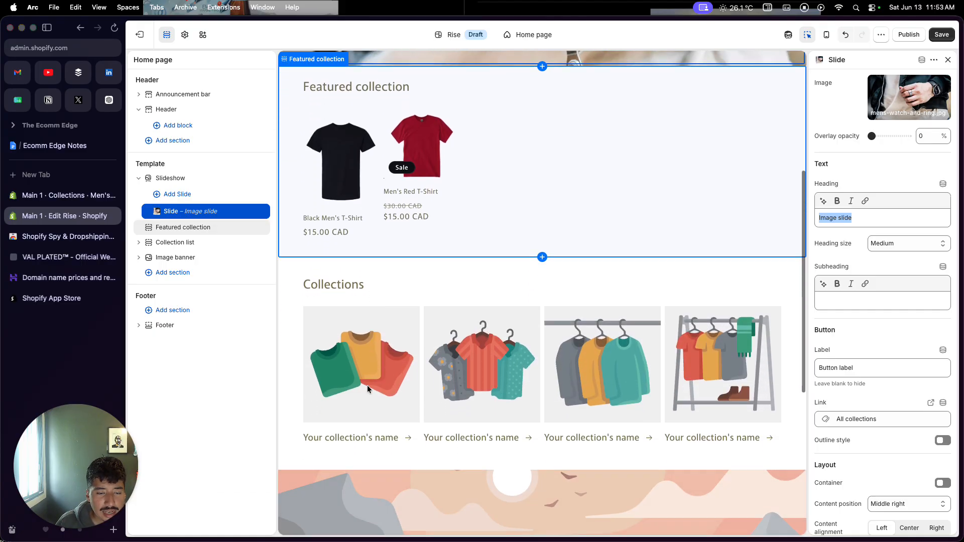
scroll(366, 385, up, 5)
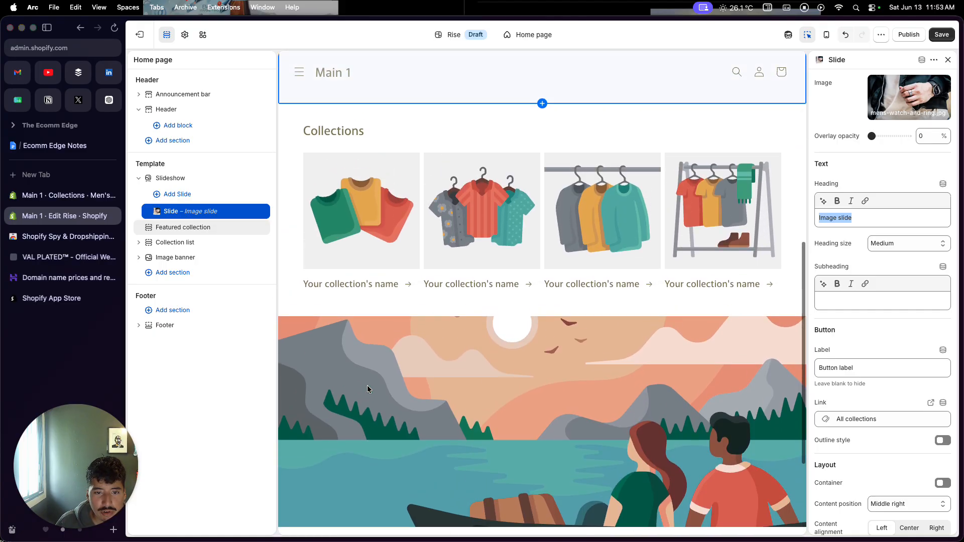
click(451, 201)
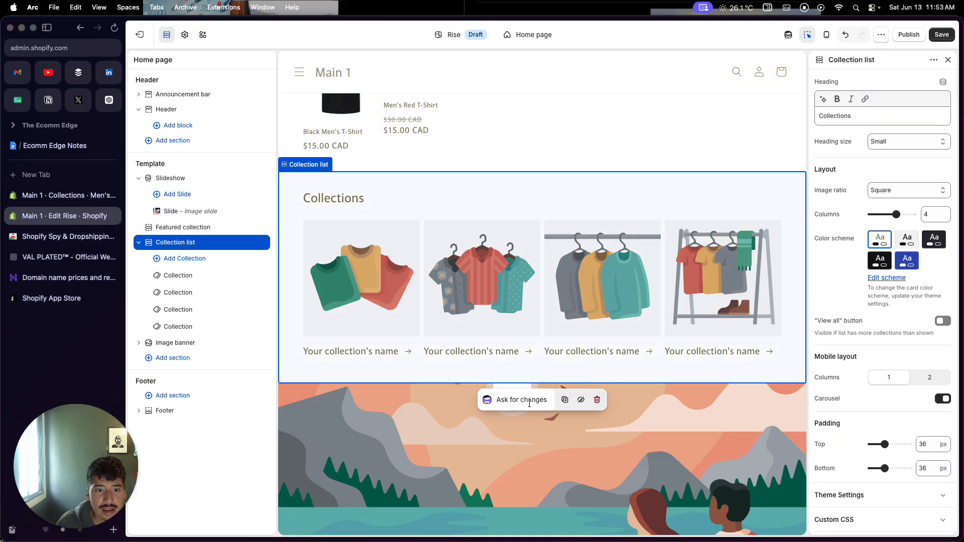
click(598, 401)
Open the Men's Red T-Shirt product page from the featured collection and examine its product details, inventory status and collapsible content
scroll(610, 337, up, 5)
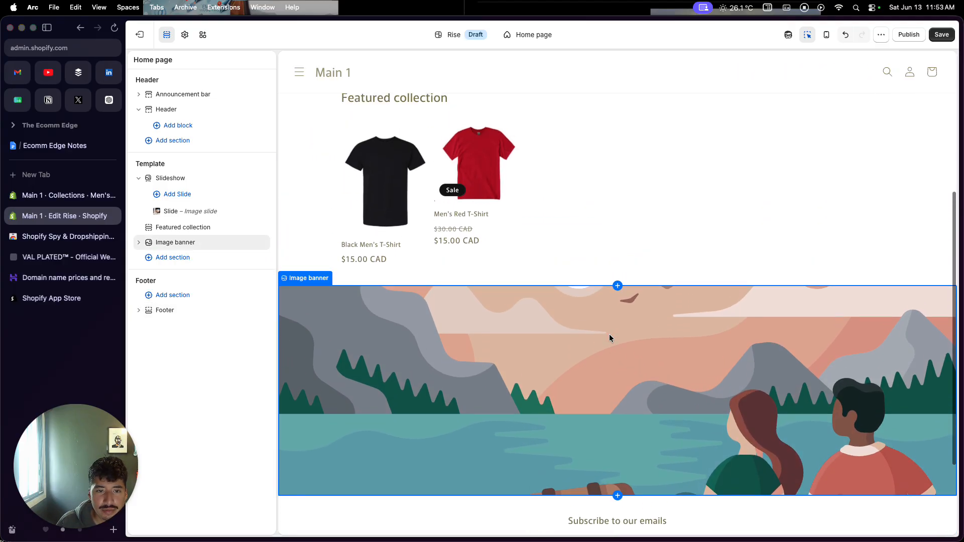
scroll(610, 338, up, 1)
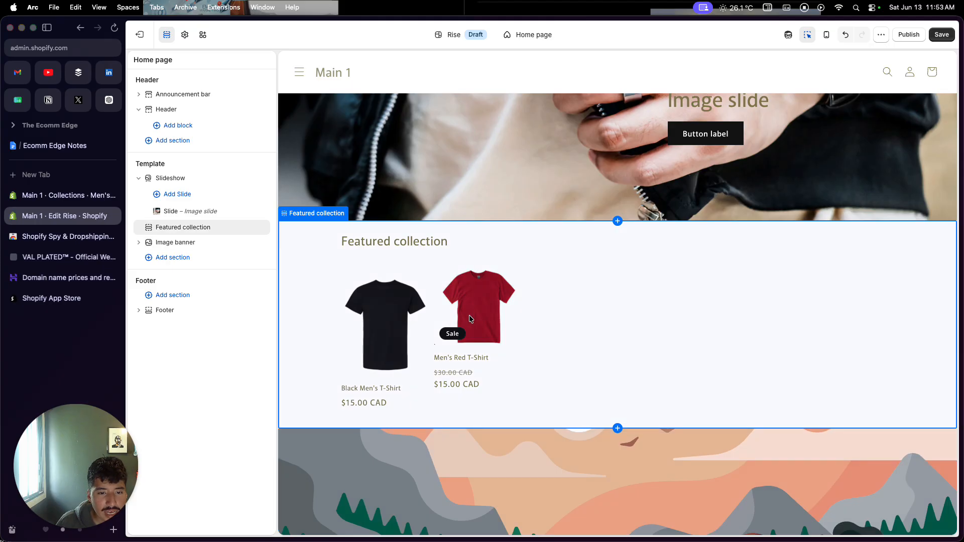
click(474, 319)
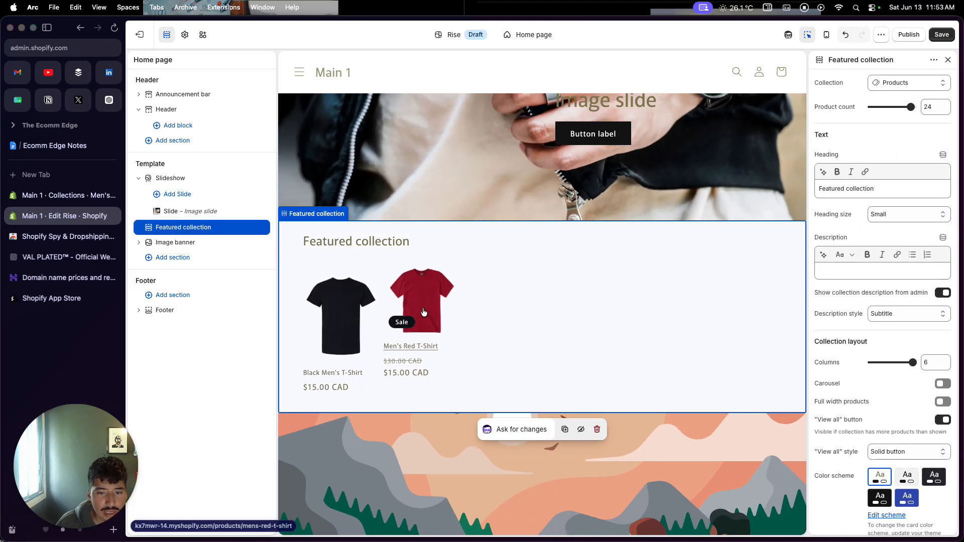
click(423, 311)
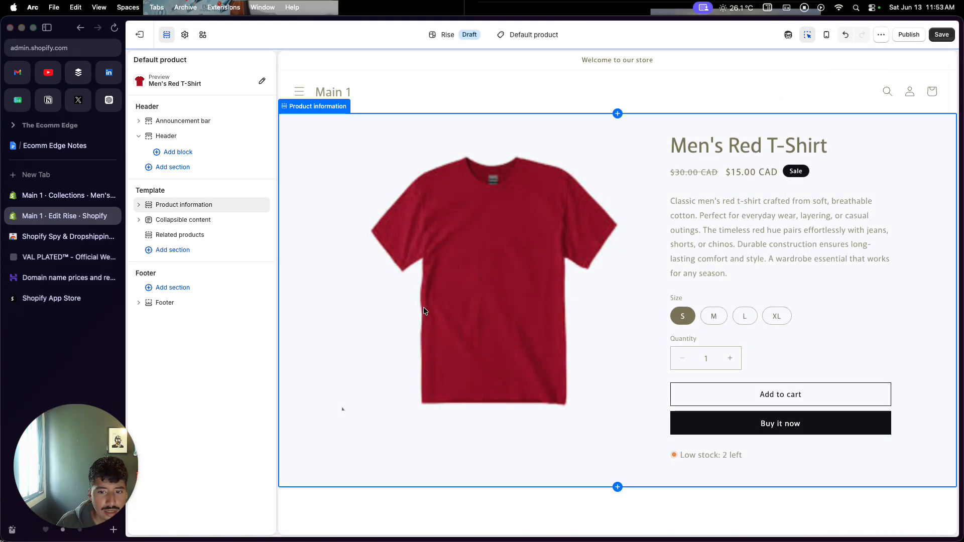
scroll(619, 305, down, 4)
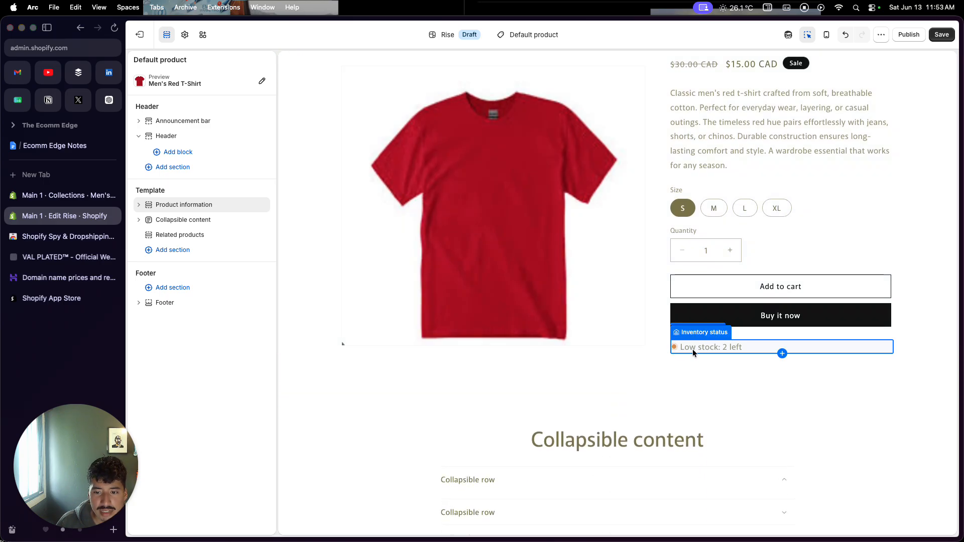
scroll(689, 366, up, 2)
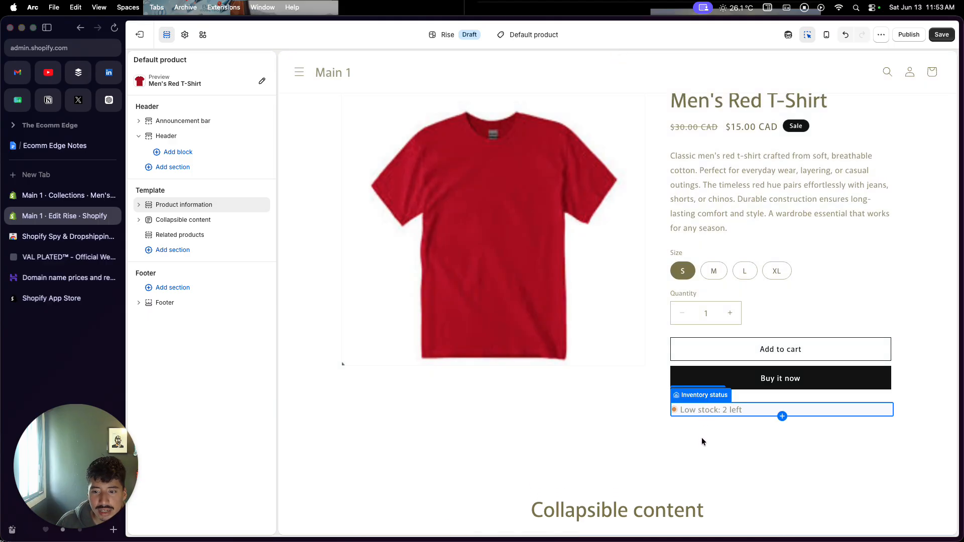
Switch between the size variants in the Men's Red T-Shirt preview, including M and XL, to check each one's stock status
click(720, 271)
click(637, 285)
click(664, 286)
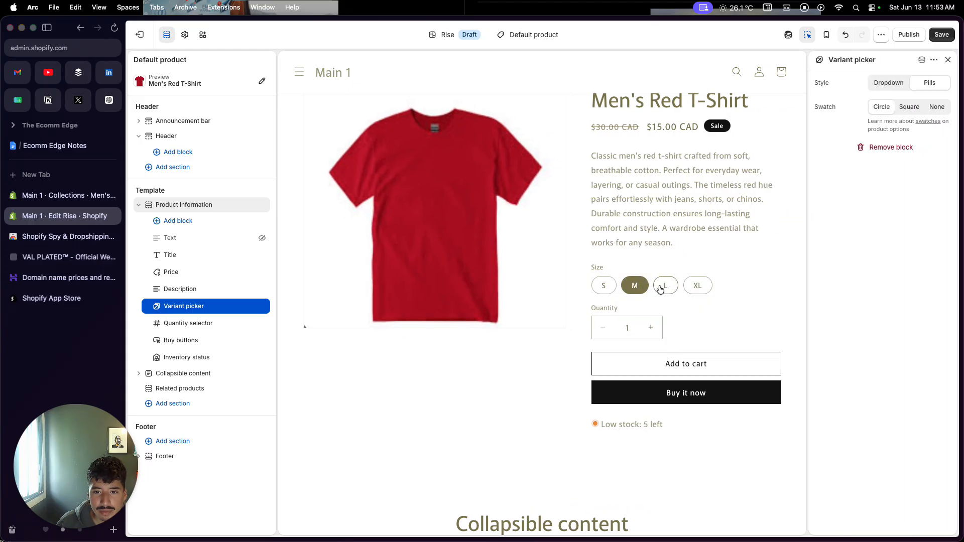
click(695, 286)
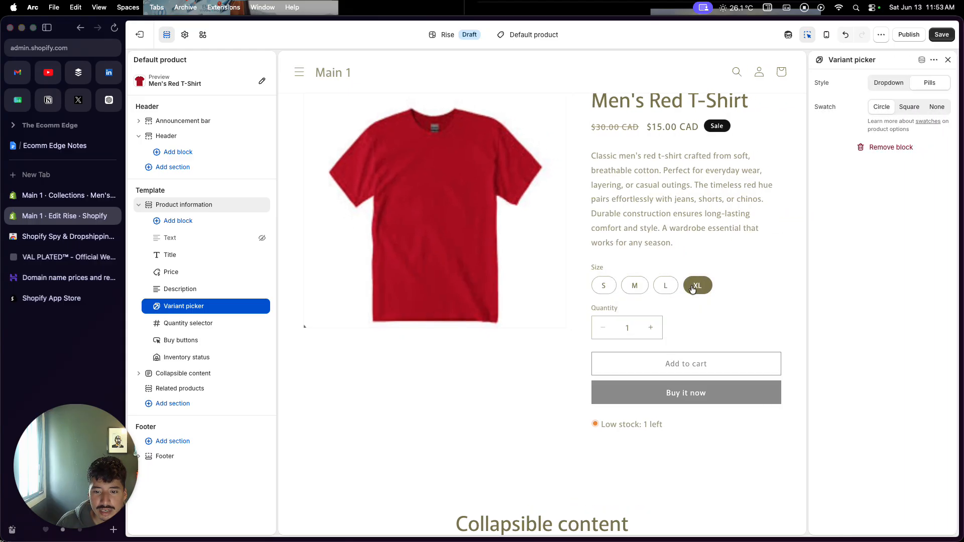
click(631, 294)
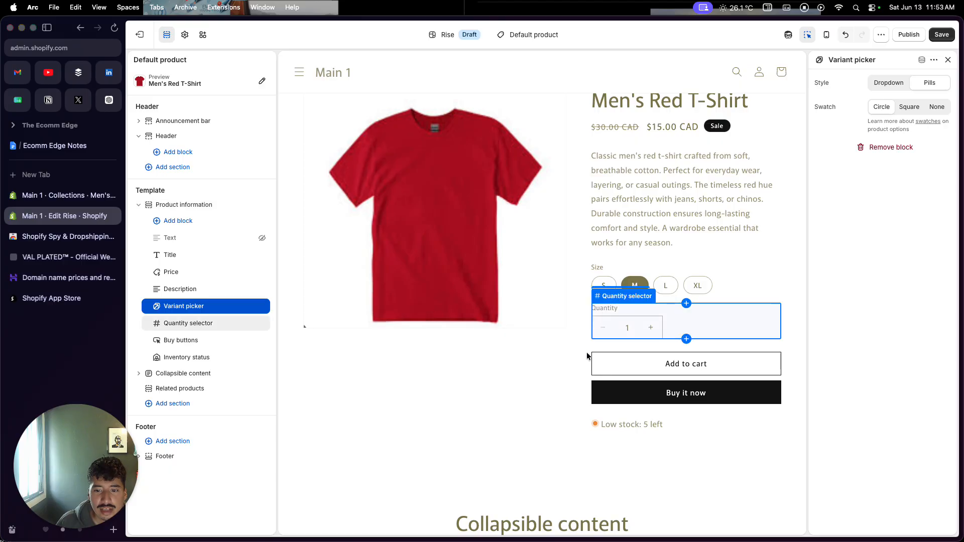
Examine the rest of the product page, selecting the Collapsible content section to view its rows and settings
scroll(588, 355, down, 3)
scroll(587, 351, down, 5)
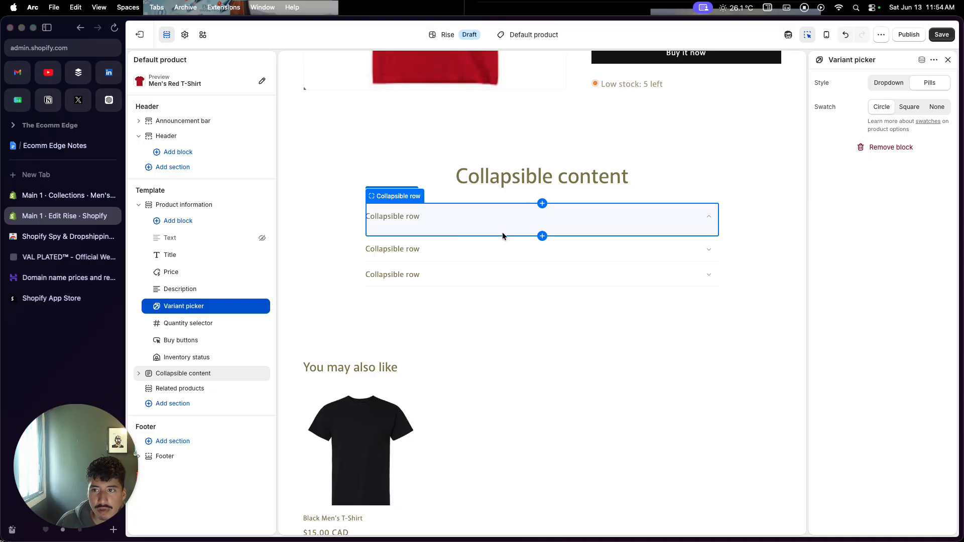
scroll(502, 237, up, 6)
scroll(502, 239, down, 5)
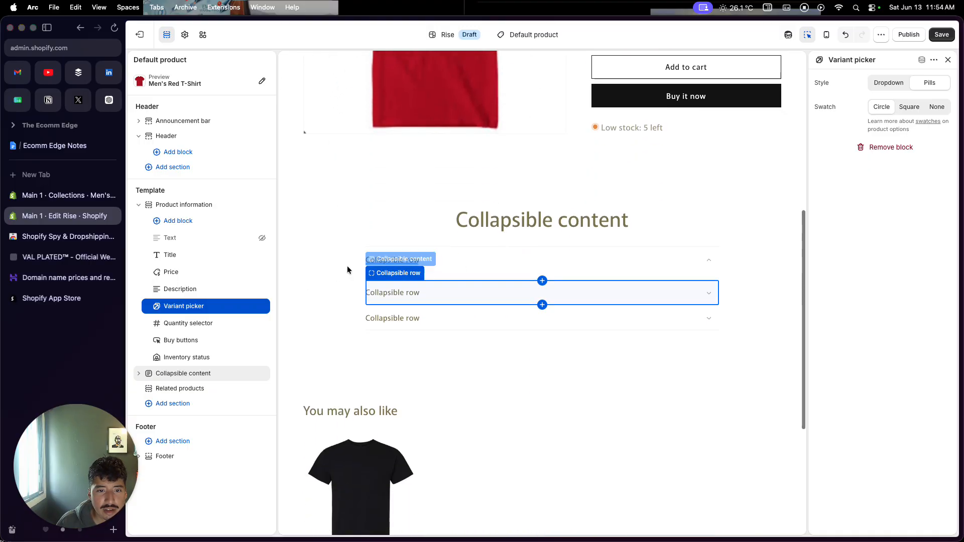
click(311, 304)
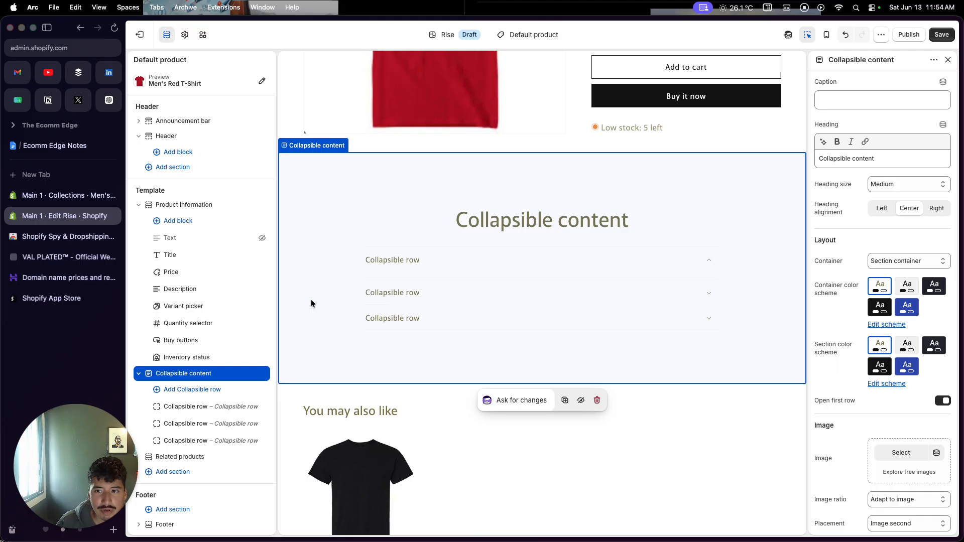
scroll(311, 303, up, 7)
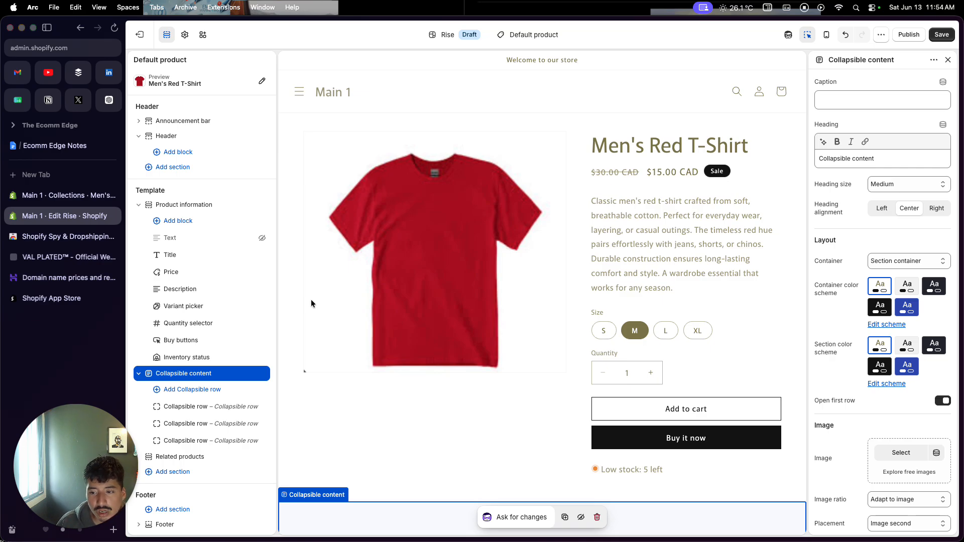
scroll(312, 300, down, 3)
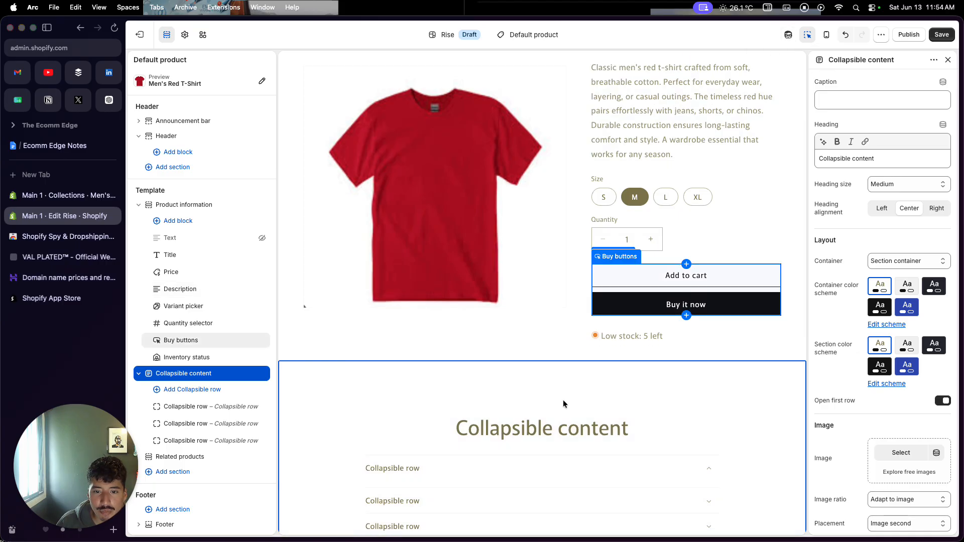
scroll(563, 391, down, 3)
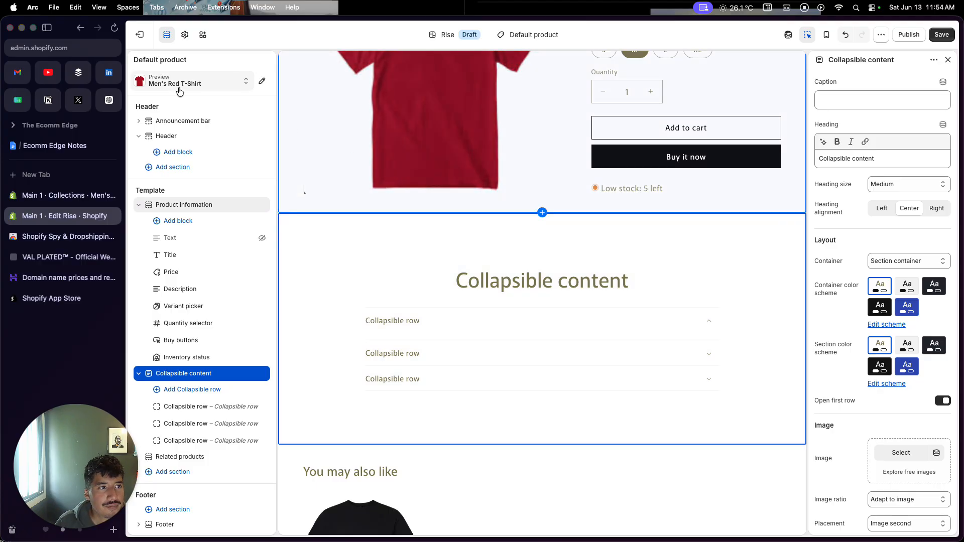
Leave the theme editor without saving the changes and open the online store's list of pages
click(147, 37)
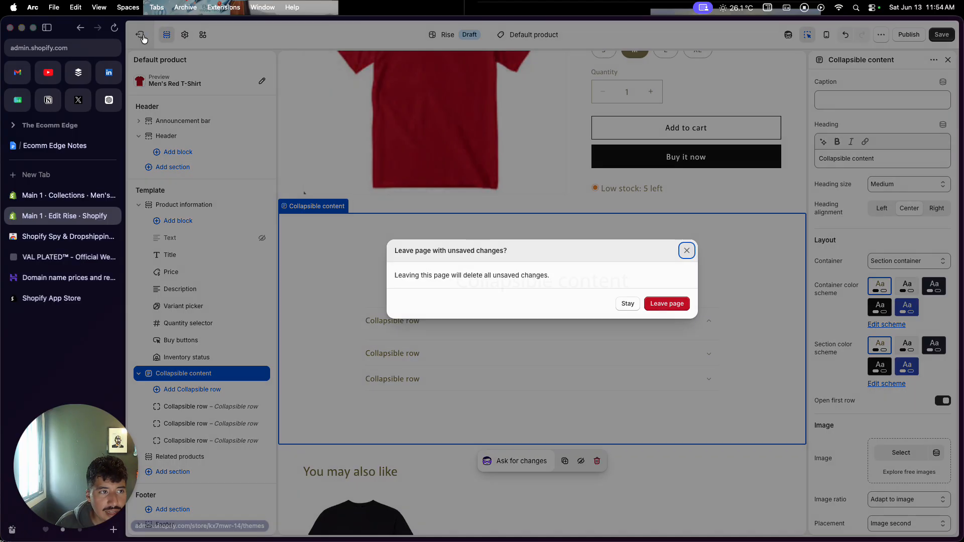
click(677, 302)
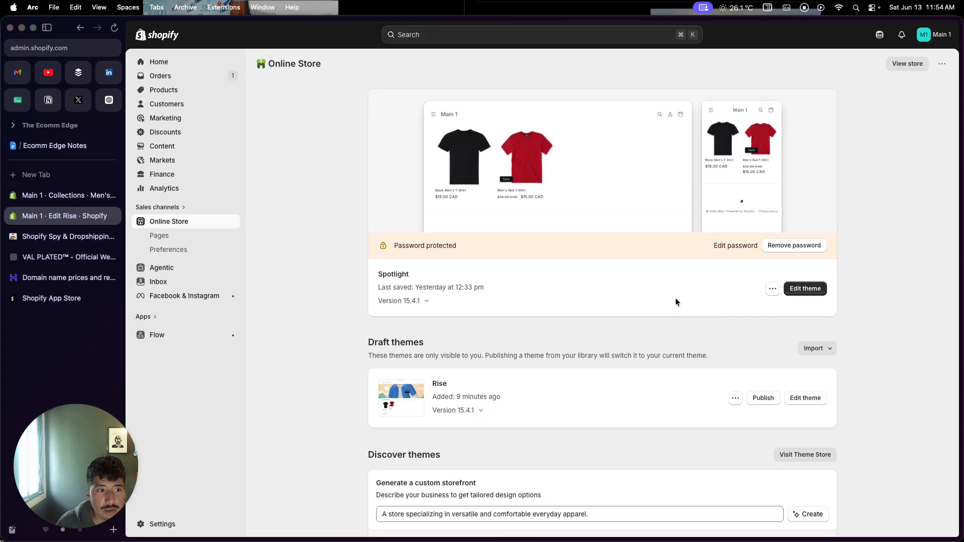
click(169, 240)
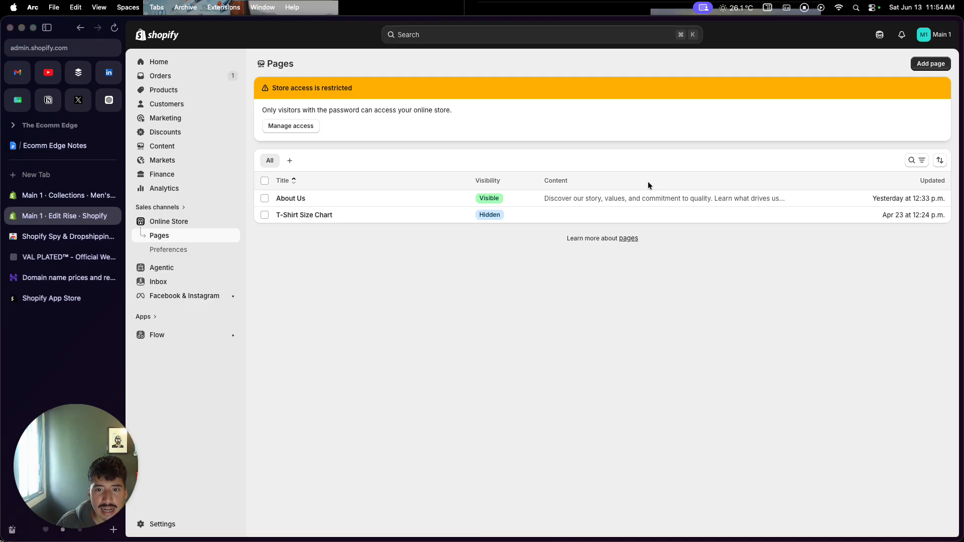
Create a page titled Contact Us with visibility set to Visible, save it and return to the list of pages
click(921, 64)
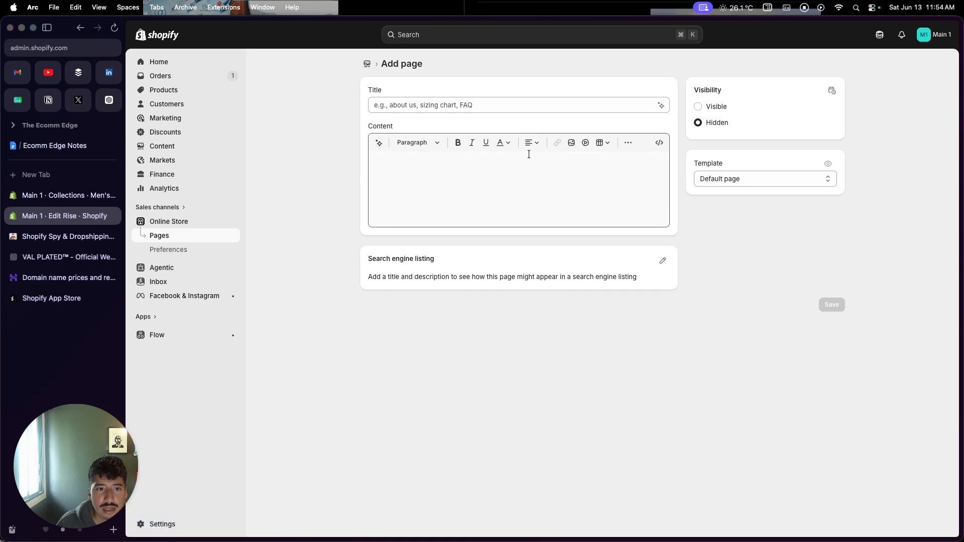
click(538, 108)
text(Conta)
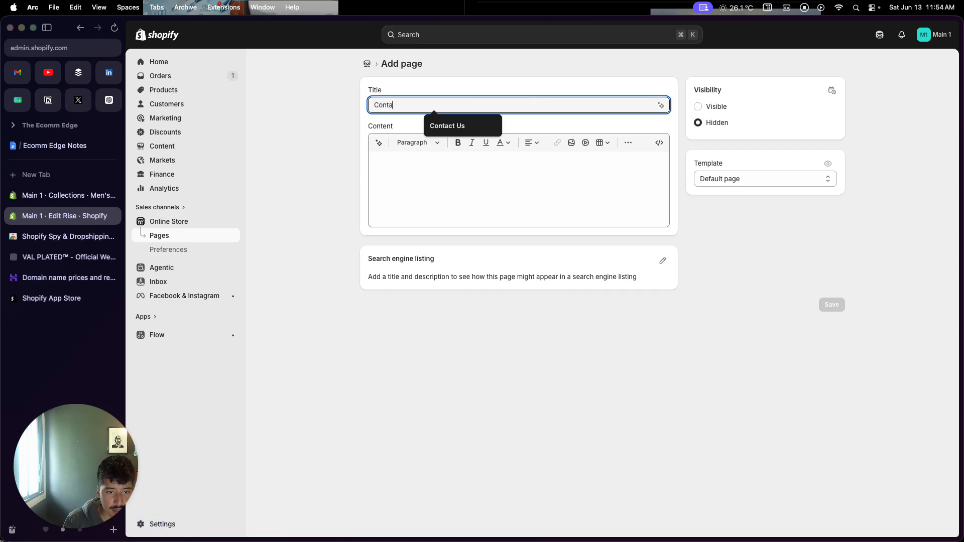
text(ct)
click(478, 123)
click(446, 175)
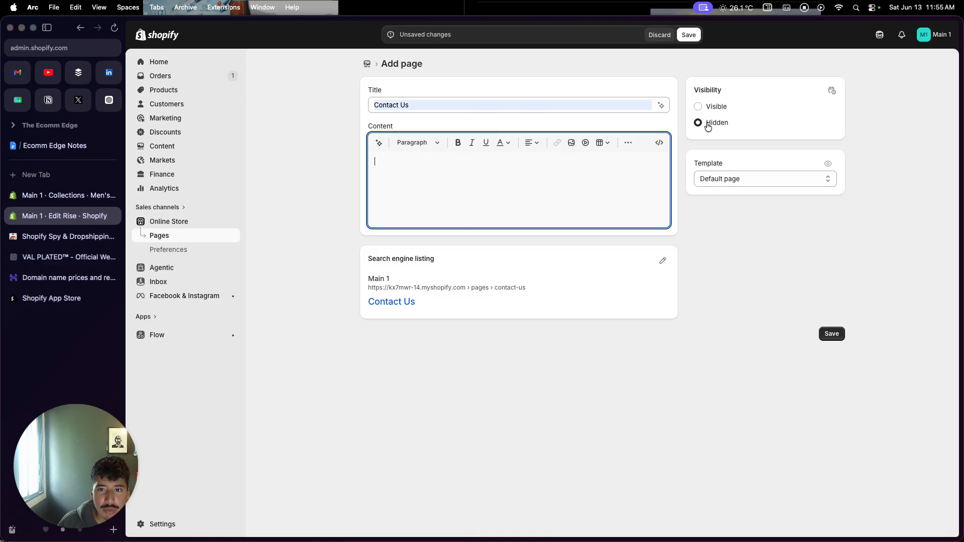
click(699, 107)
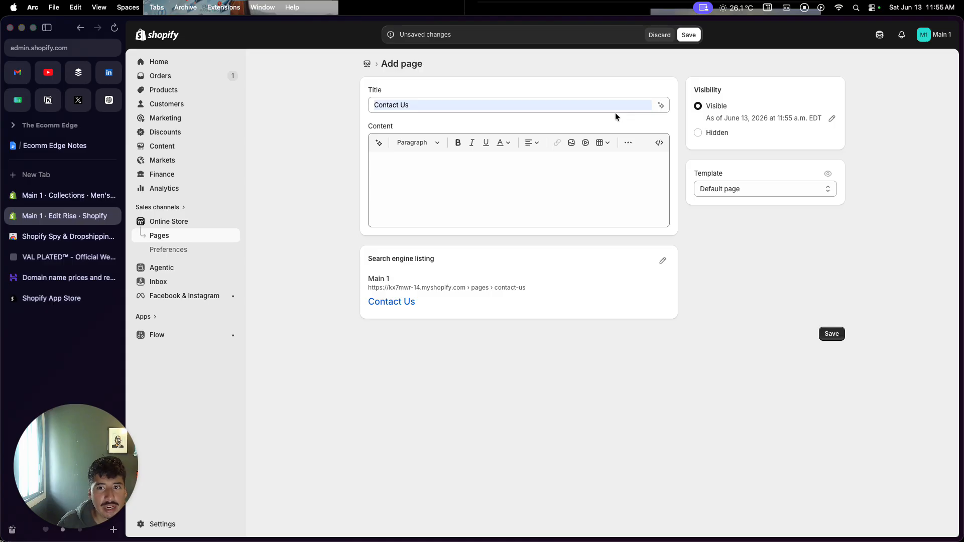
click(689, 35)
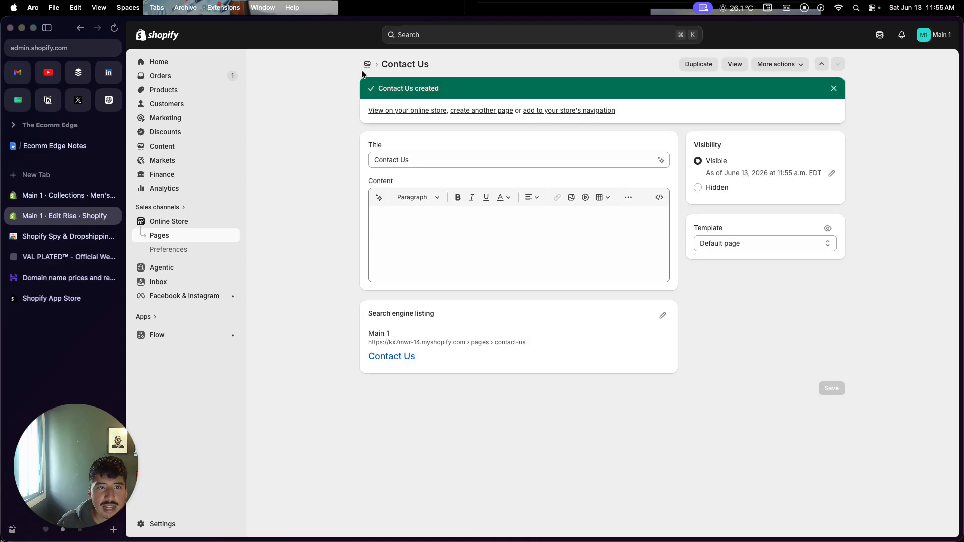
click(366, 65)
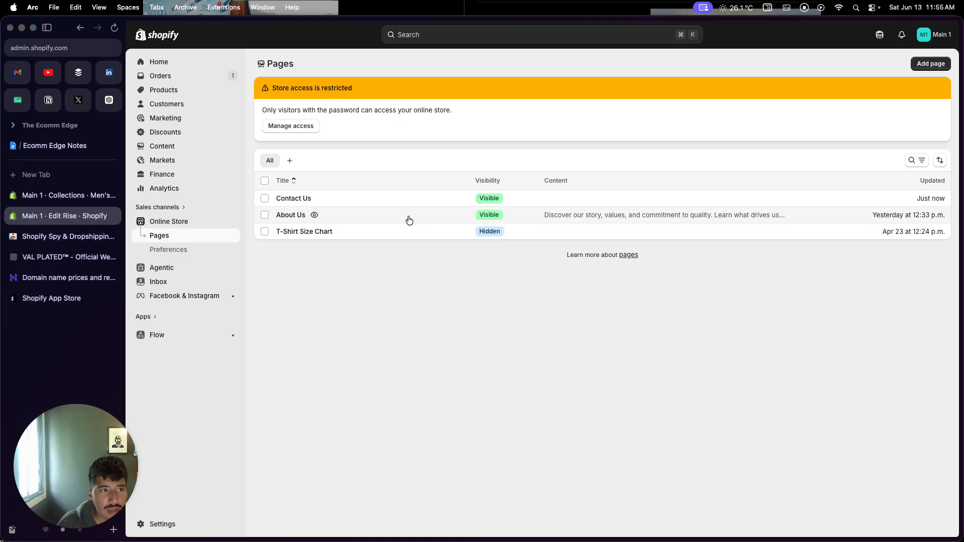
Open the store's Payments settings and review the payment providers, additional payment methods and payment capture options
click(203, 220)
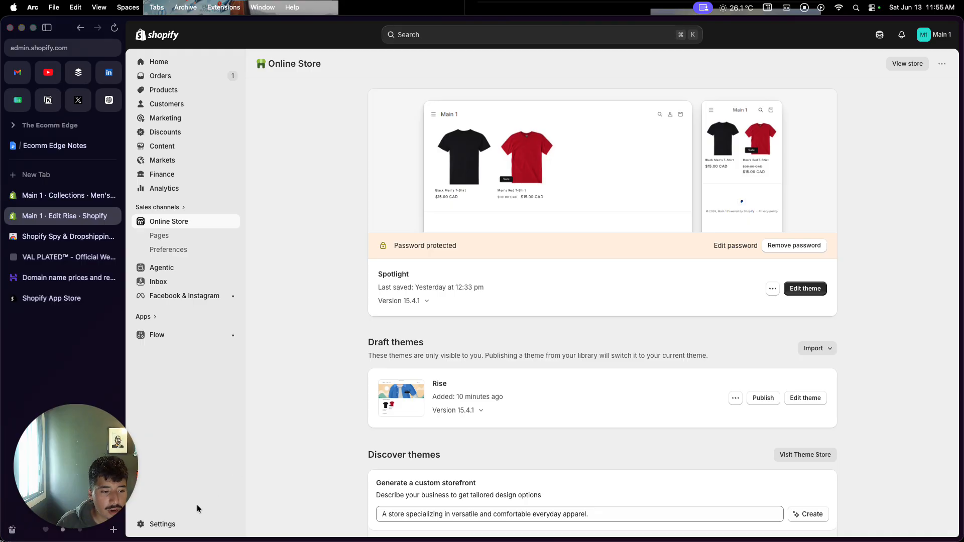
click(179, 523)
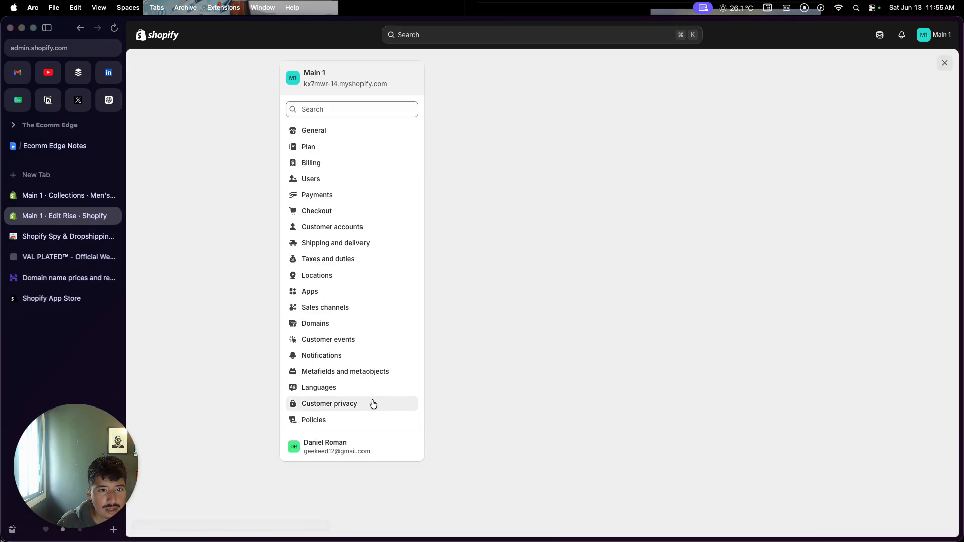
click(387, 195)
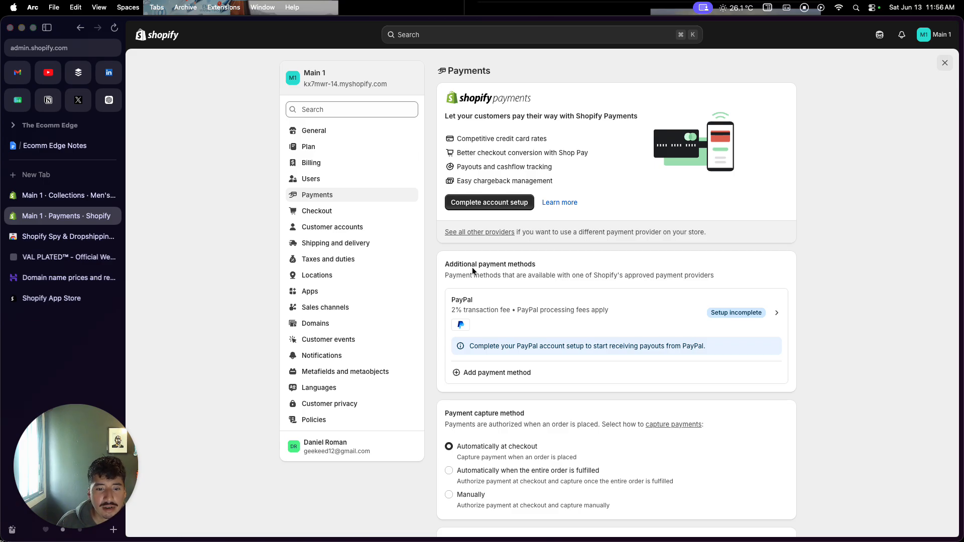
scroll(464, 321, down, 1)
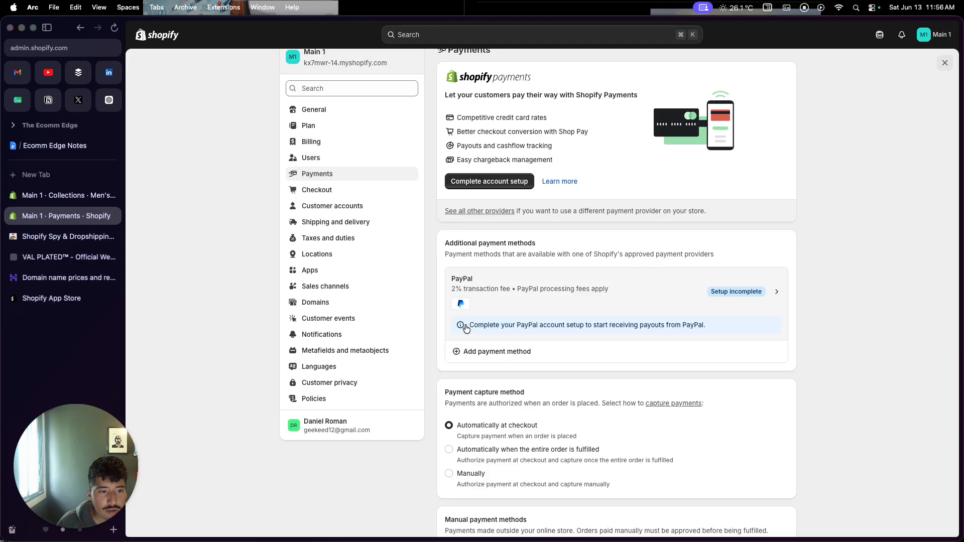
scroll(466, 328, down, 5)
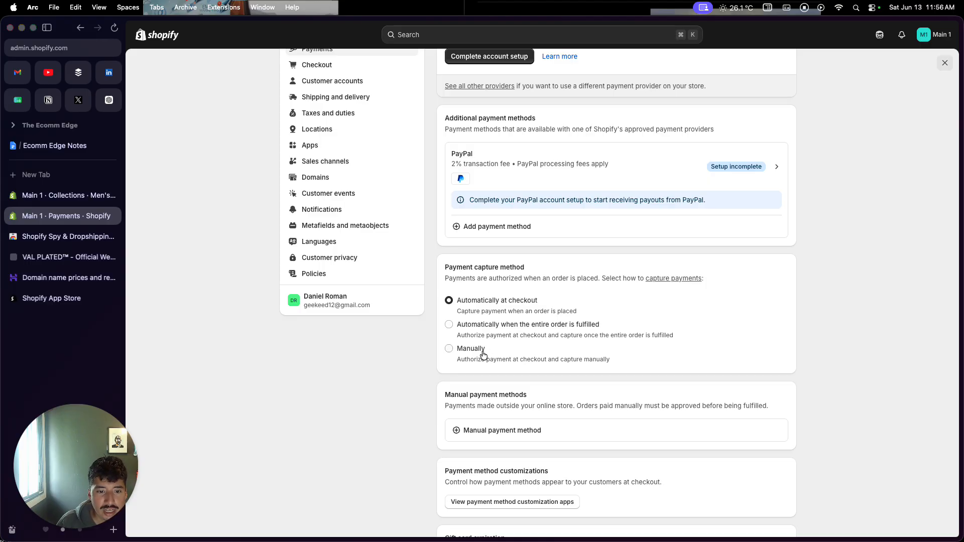
scroll(483, 352, up, 3)
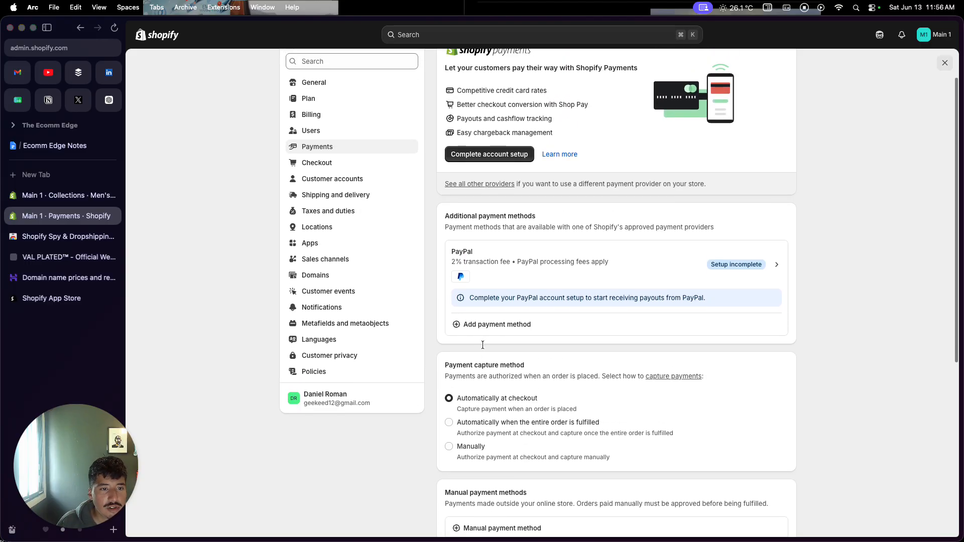
Open the General profile in the Shipping and delivery settings and review the rates for the Domestic, International and US Cross-border zones
click(369, 197)
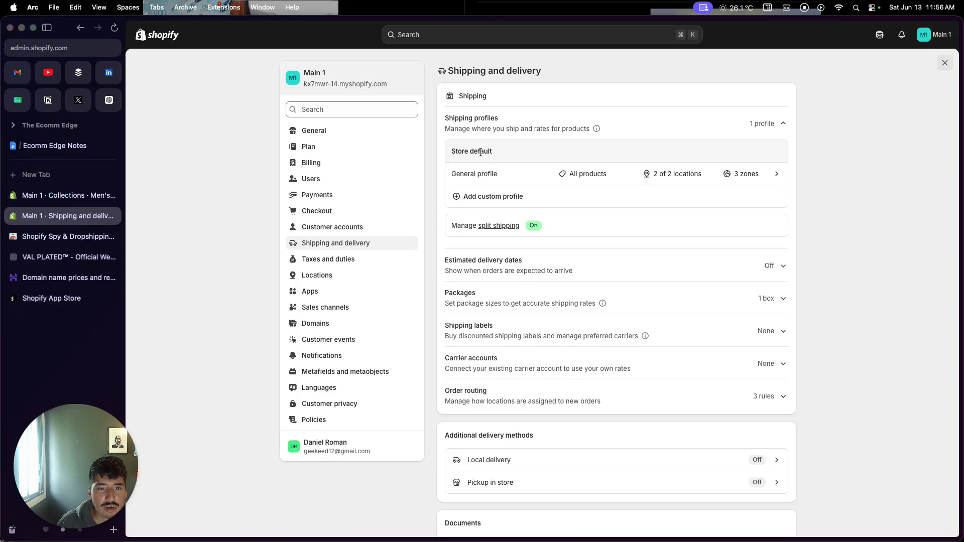
click(485, 171)
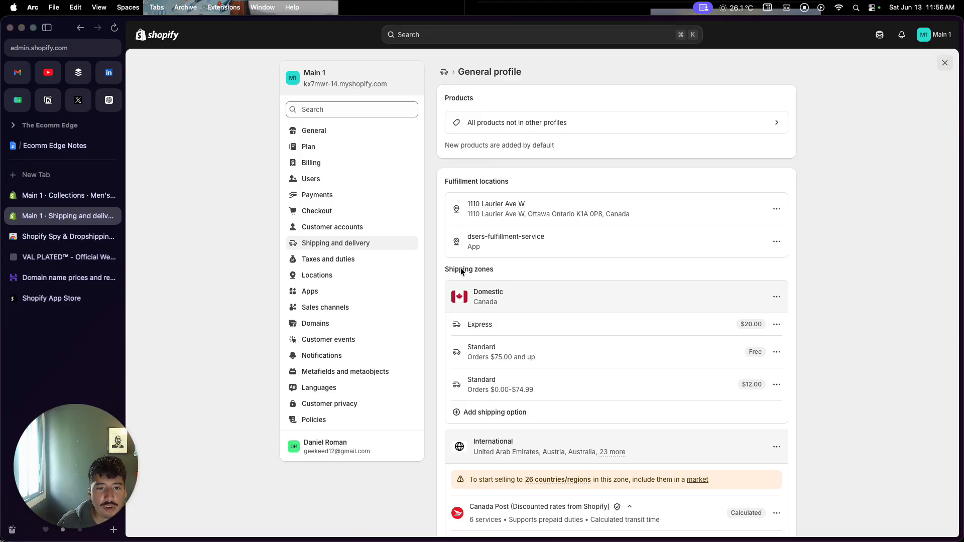
scroll(454, 310, down, 5)
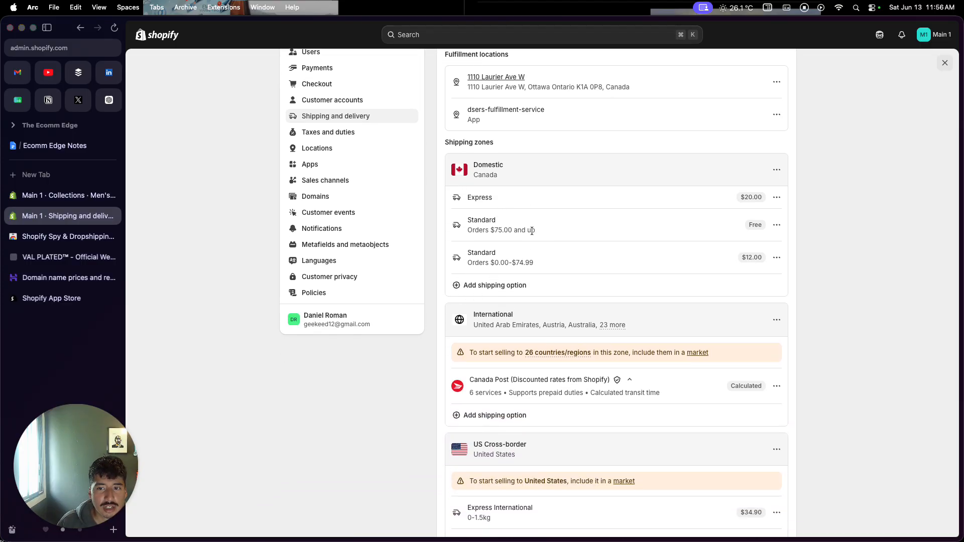
scroll(532, 232, down, 1)
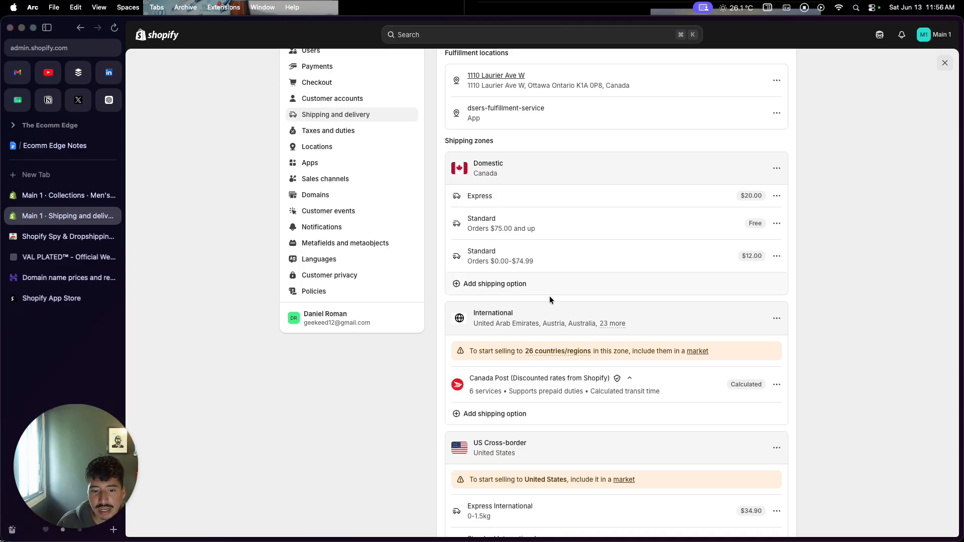
scroll(550, 296, down, 3)
scroll(508, 404, down, 1)
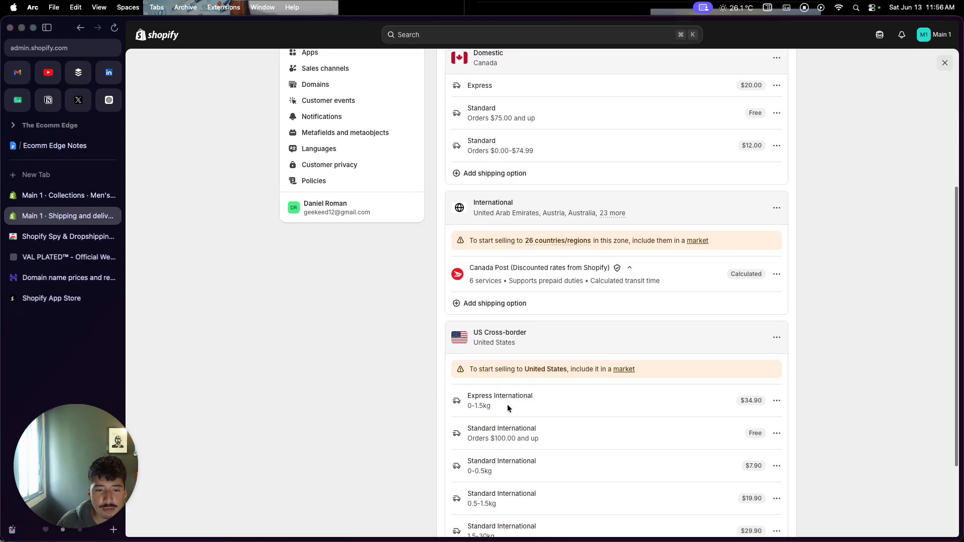
scroll(567, 403, down, 1)
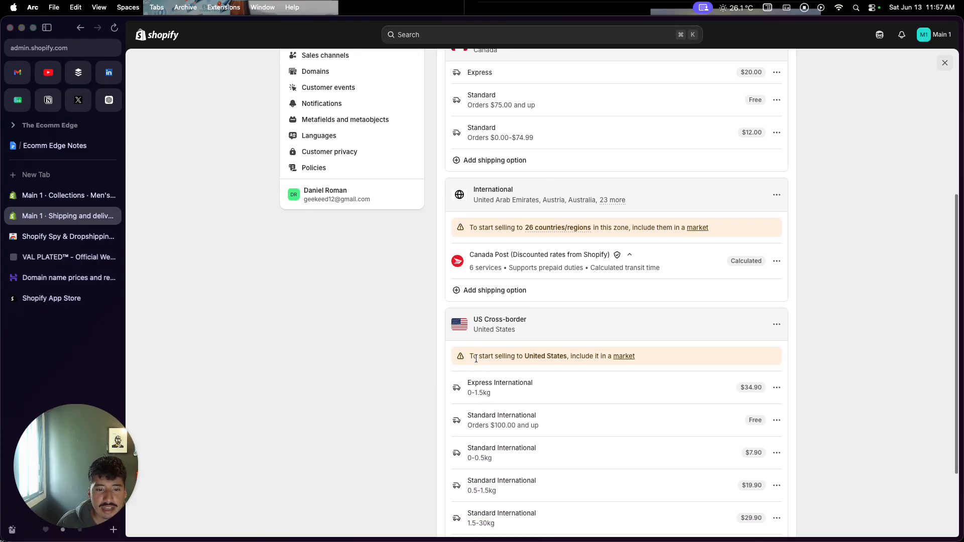
drag(469, 356, 647, 351)
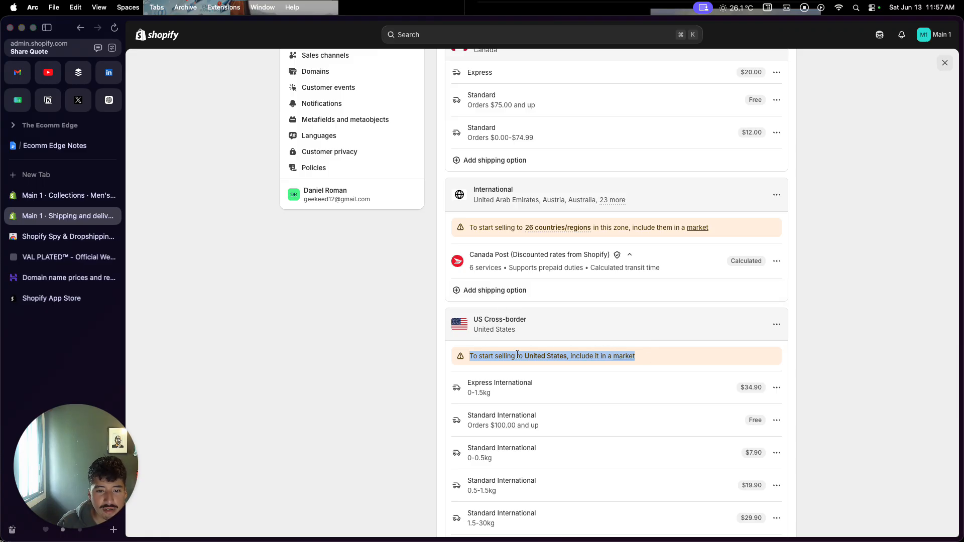
scroll(511, 364, up, 4)
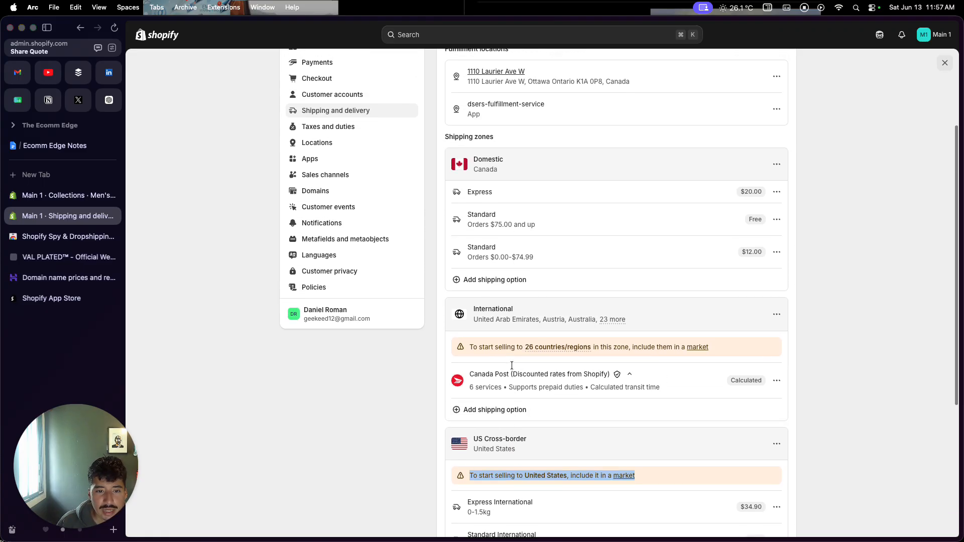
scroll(512, 366, down, 5)
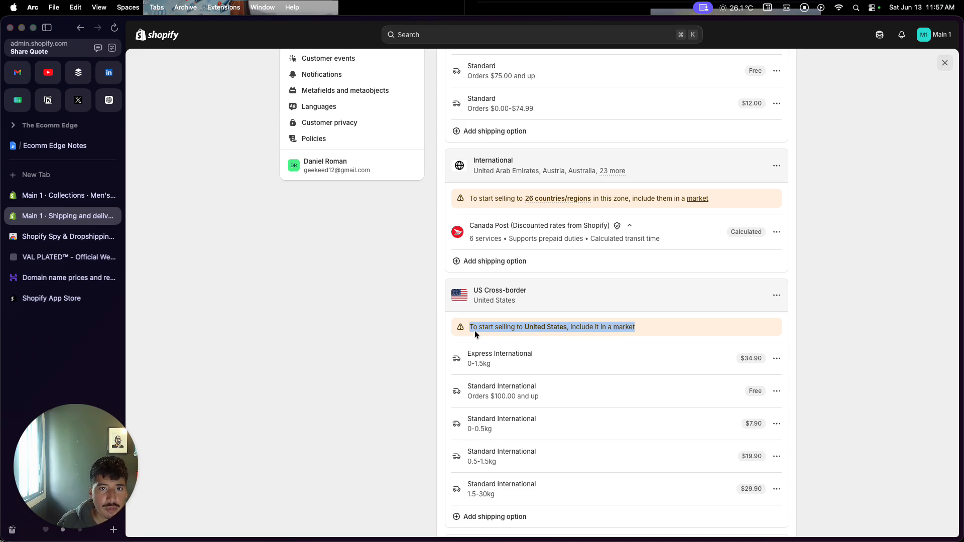
scroll(476, 334, up, 6)
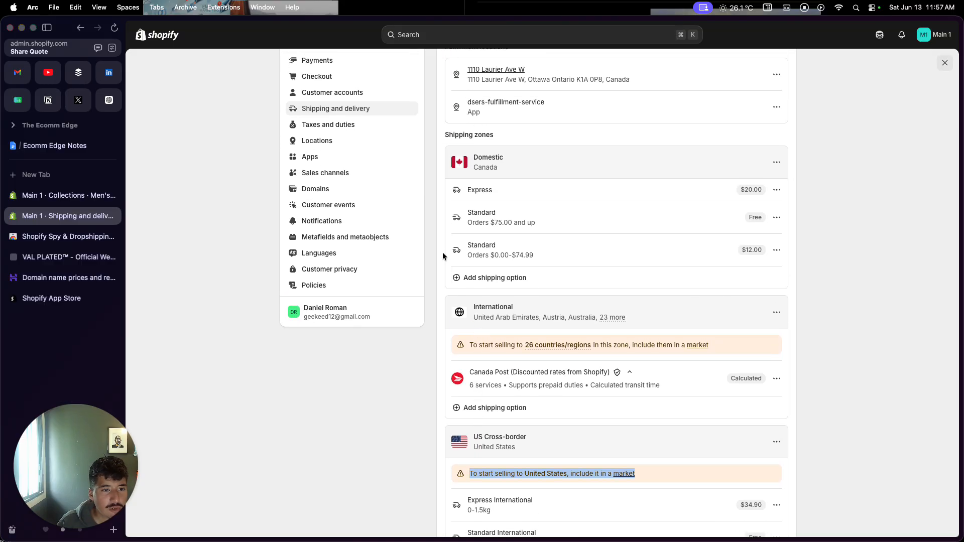
Open the store's Domains settings
click(366, 194)
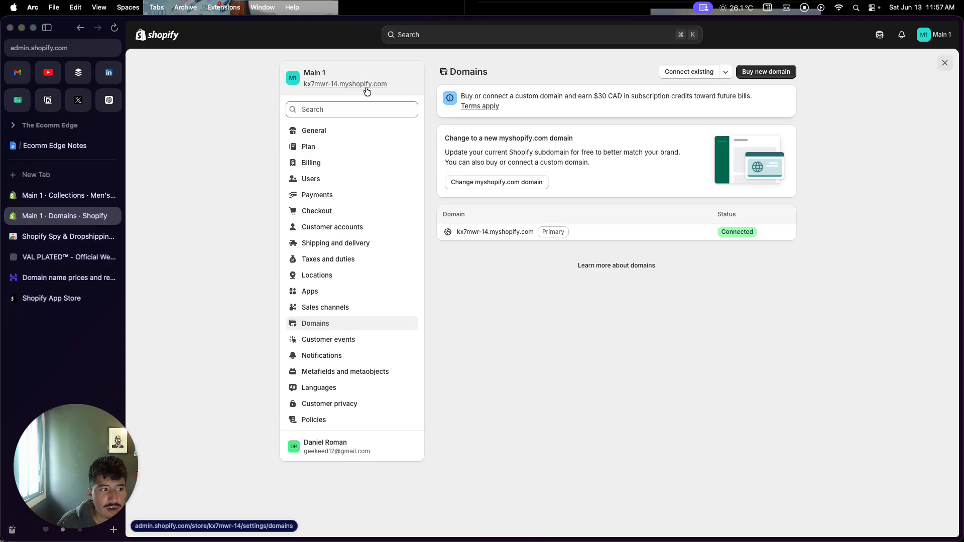
View Hostinger's domain search page with its chat assistant dismissed, and open the Buy new domain page in the Shopify Domains settings
click(78, 278)
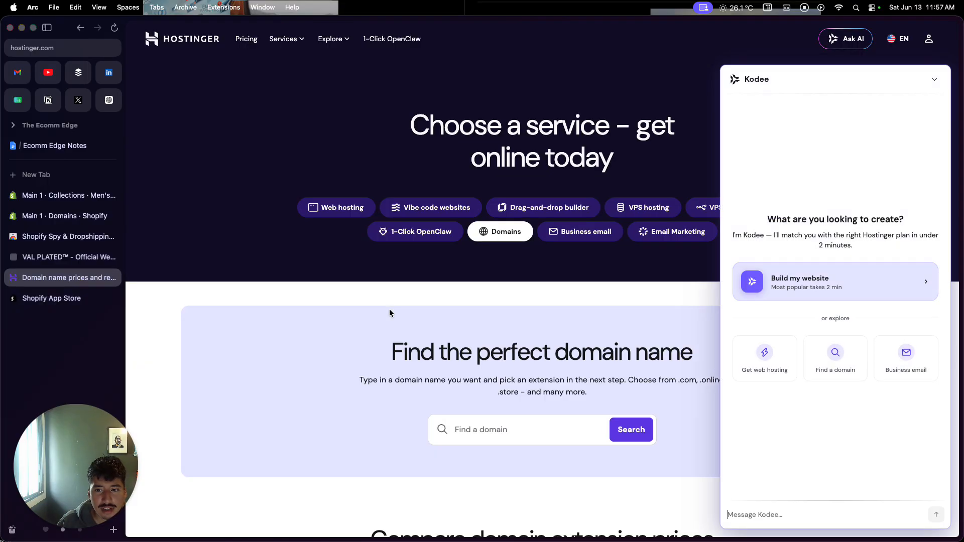
click(933, 80)
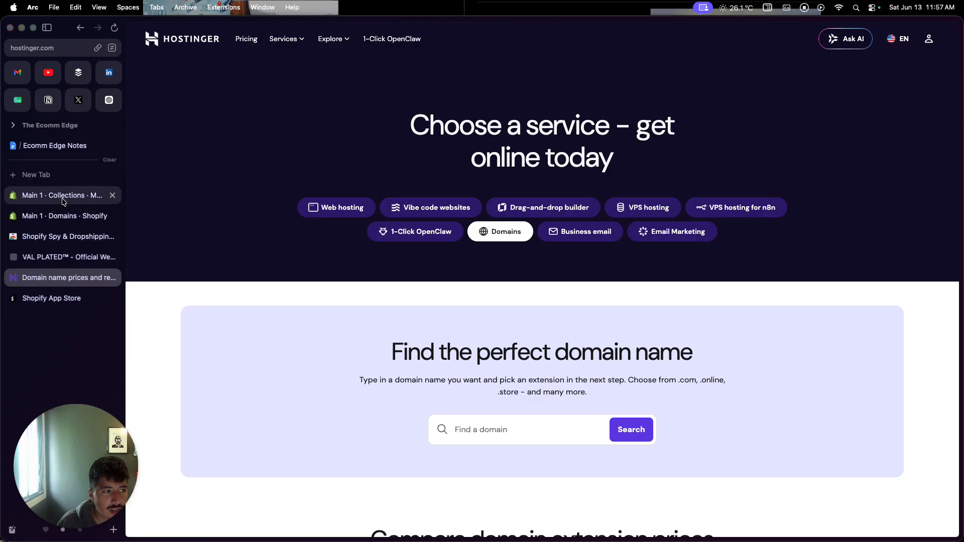
click(63, 215)
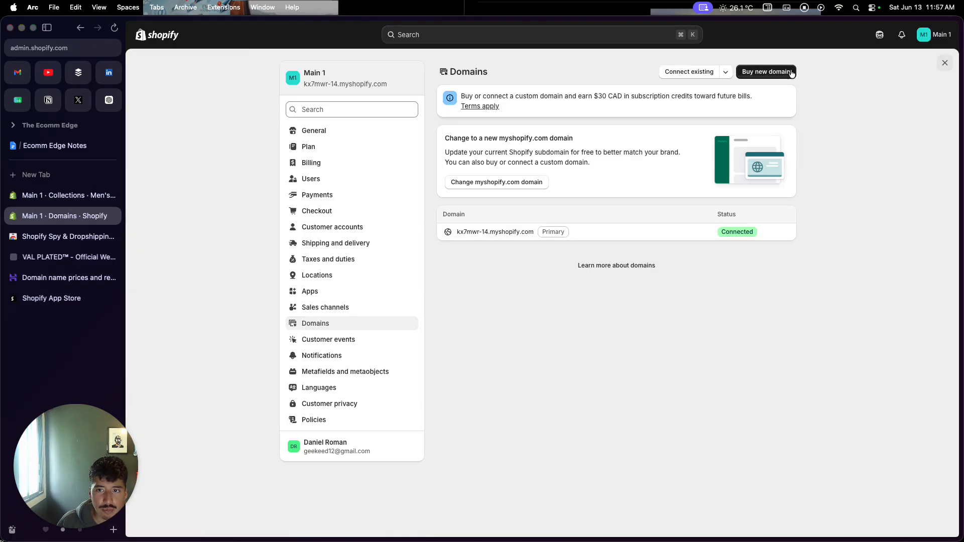
click(789, 73)
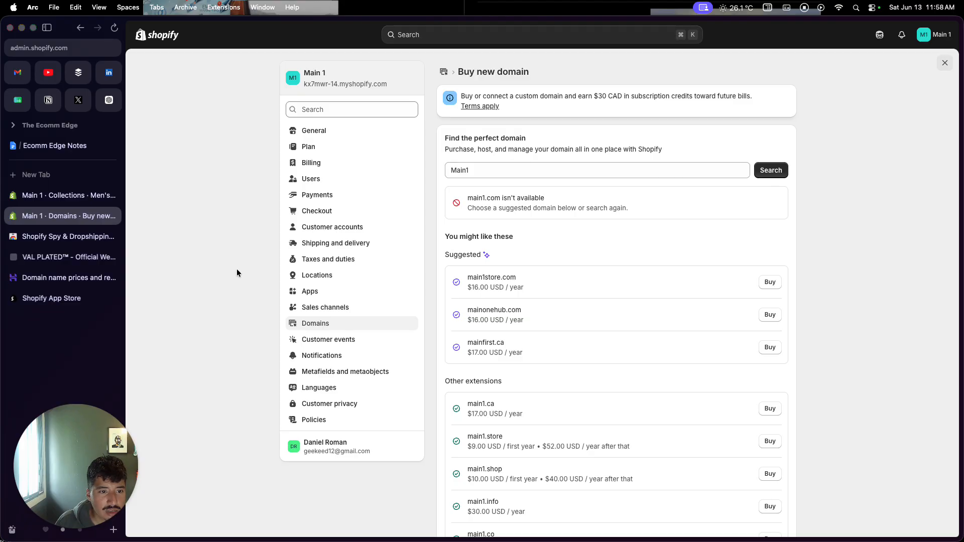
Look through the preview images on the Koala Inspector extension's Chrome Web Store page
click(90, 237)
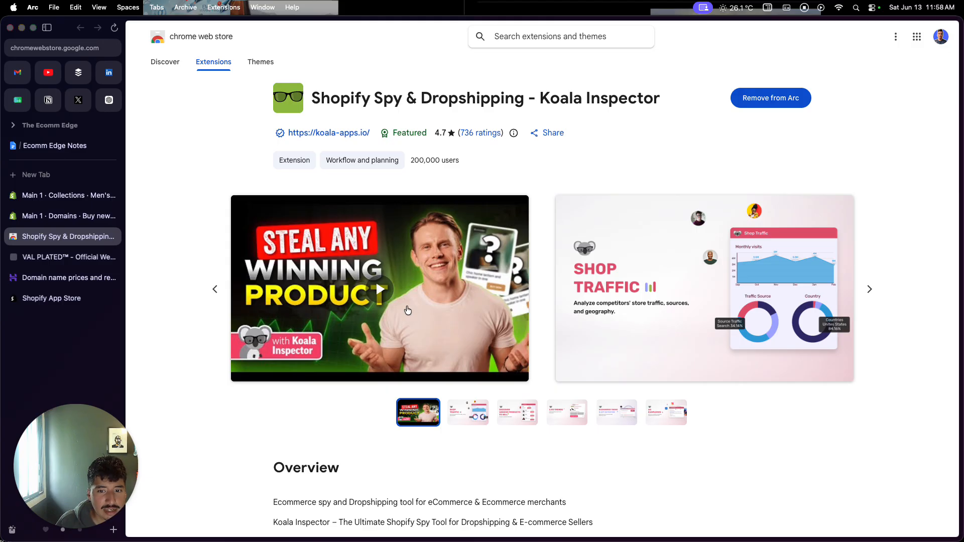
click(871, 289)
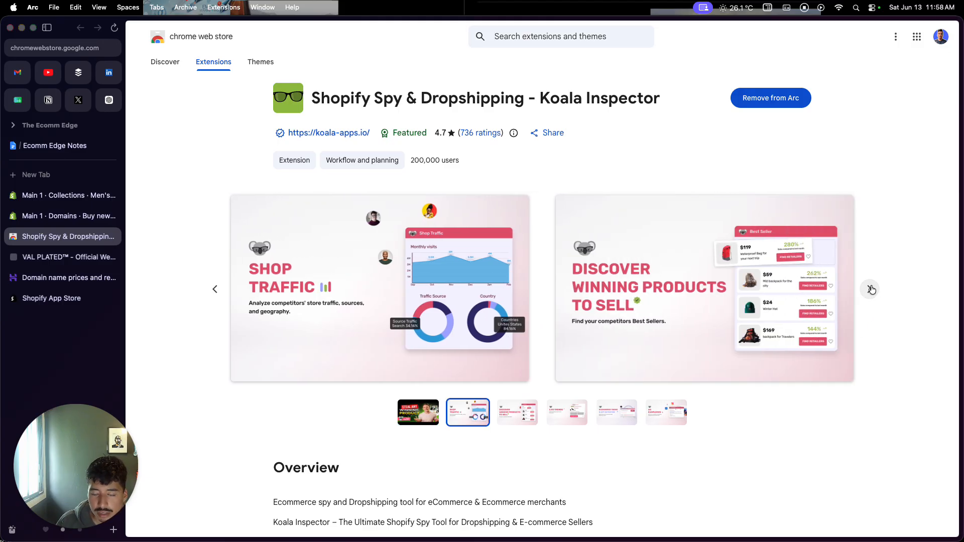
click(872, 290)
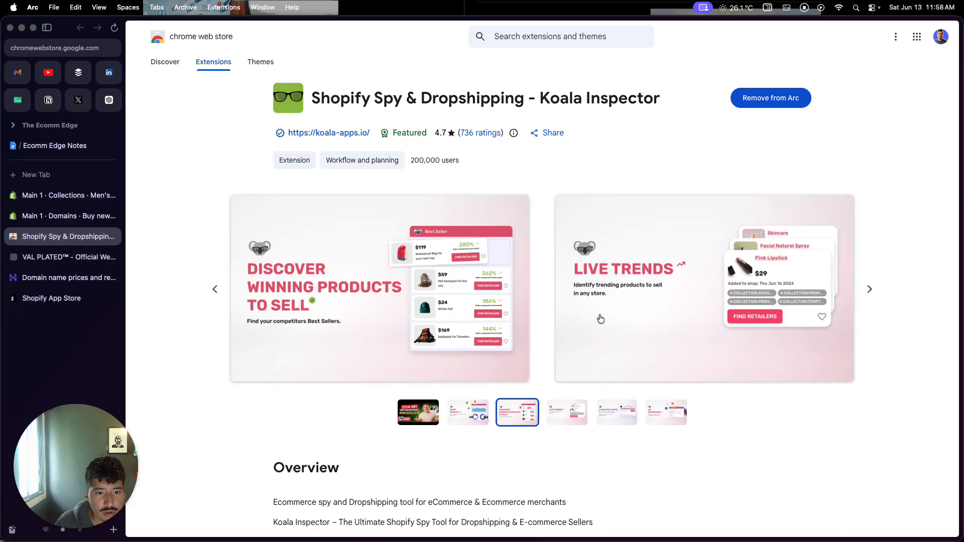
Run the Koala Inspector extension on the VAL PLATED store and review its shop overview, installed apps and full product list
click(70, 258)
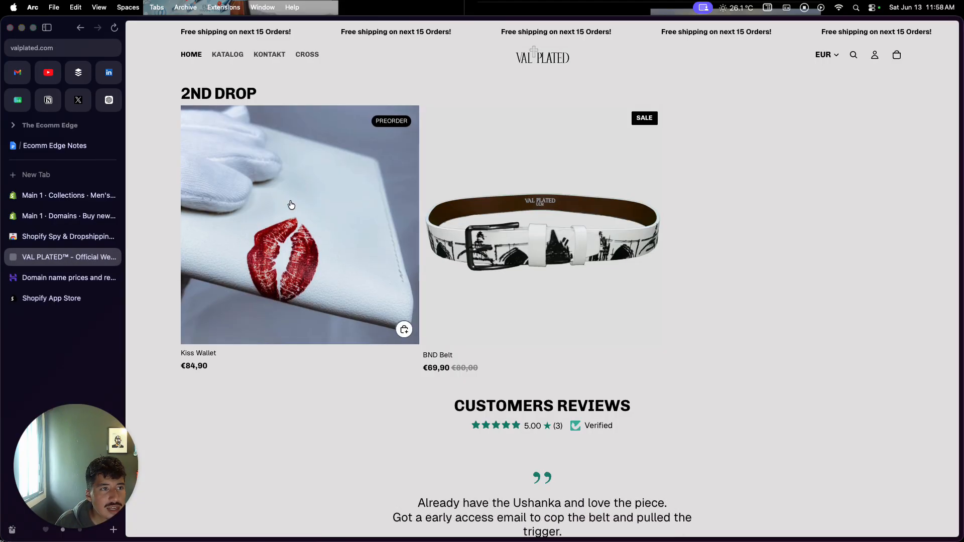
click(232, 9)
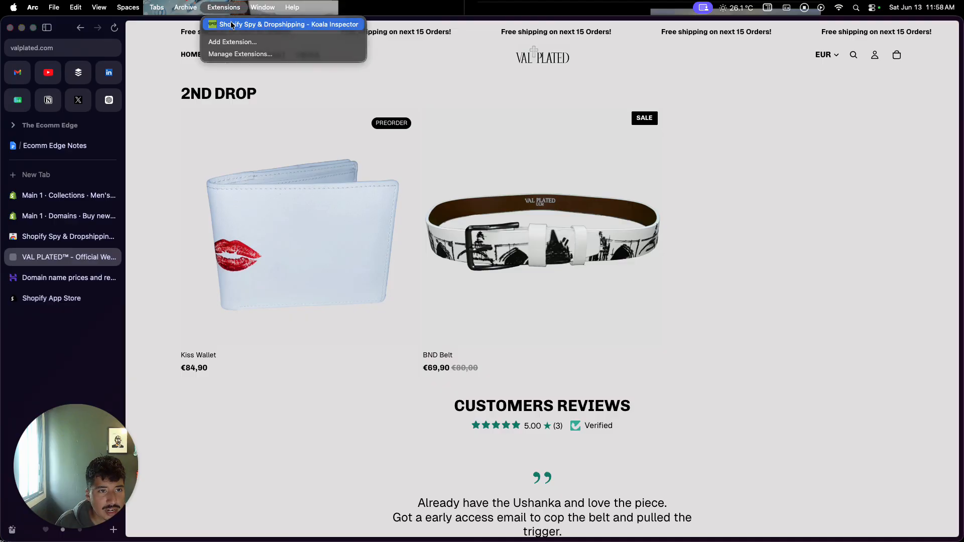
click(232, 25)
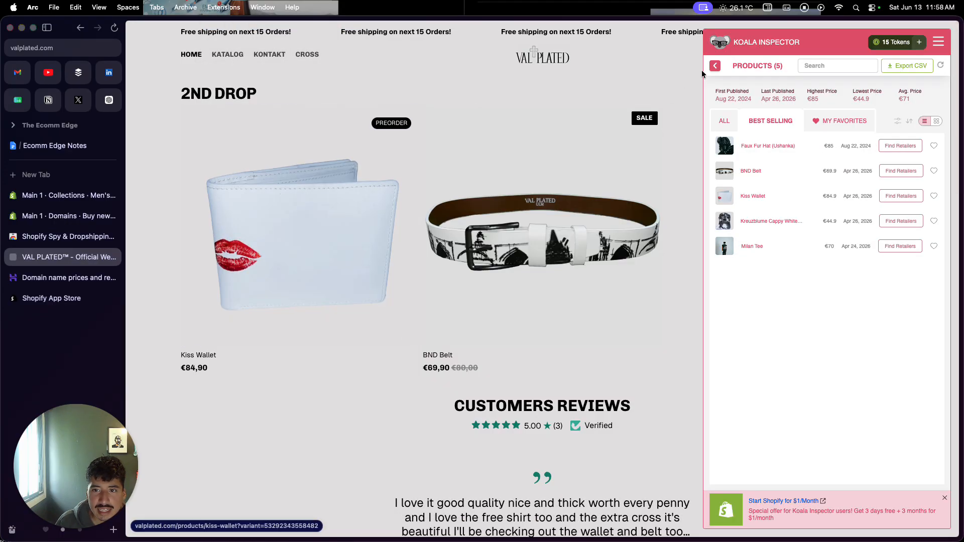
click(715, 66)
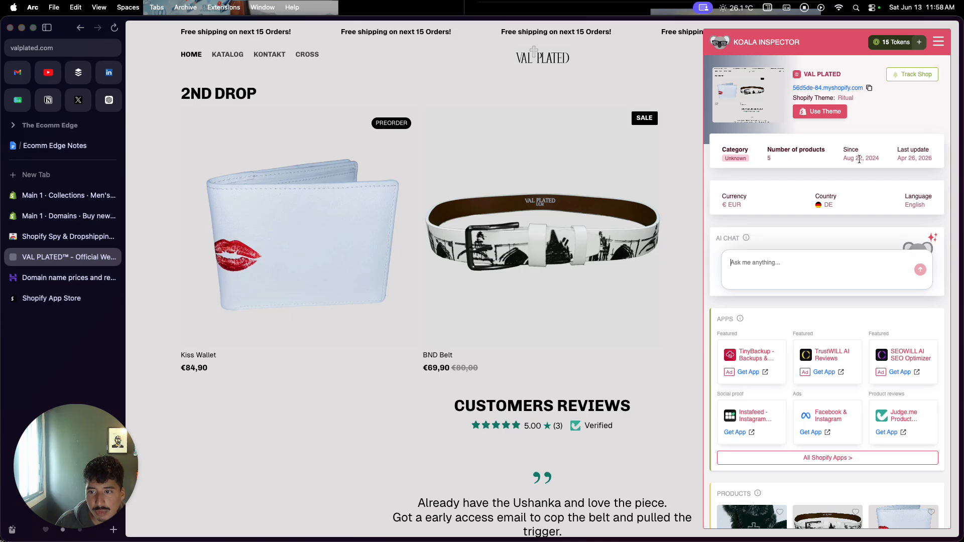
scroll(851, 197, down, 4)
scroll(853, 199, down, 10)
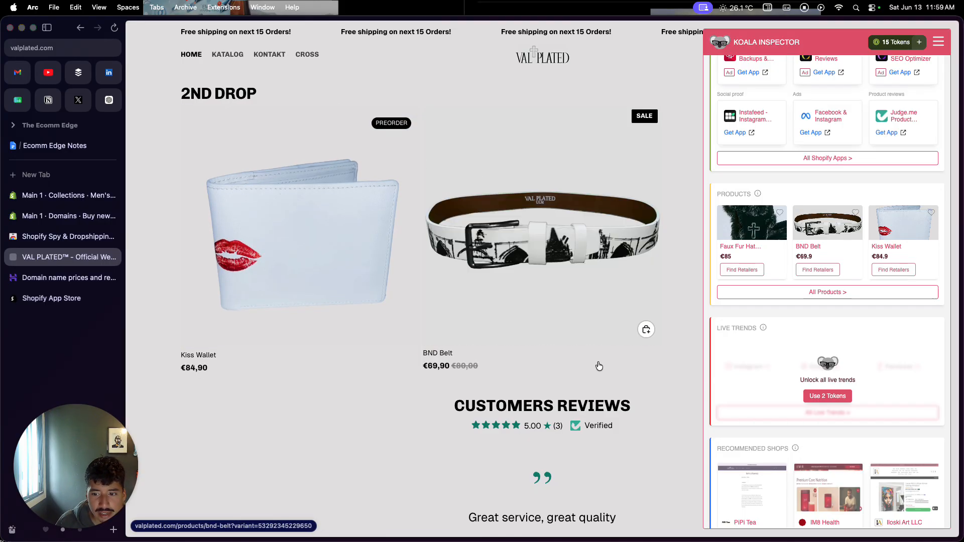
click(768, 293)
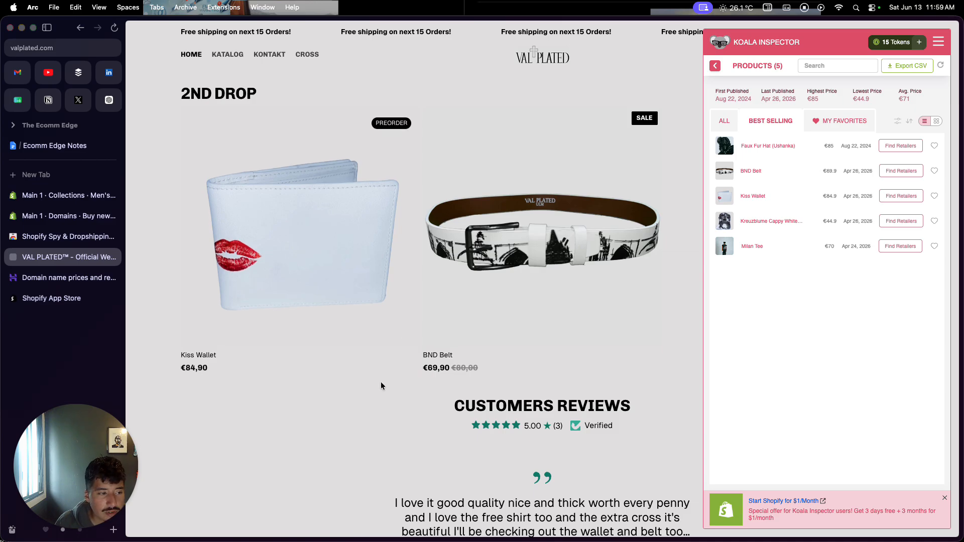
Switch to the Shopify App Store, browse the recommended apps and search for messaging
click(67, 304)
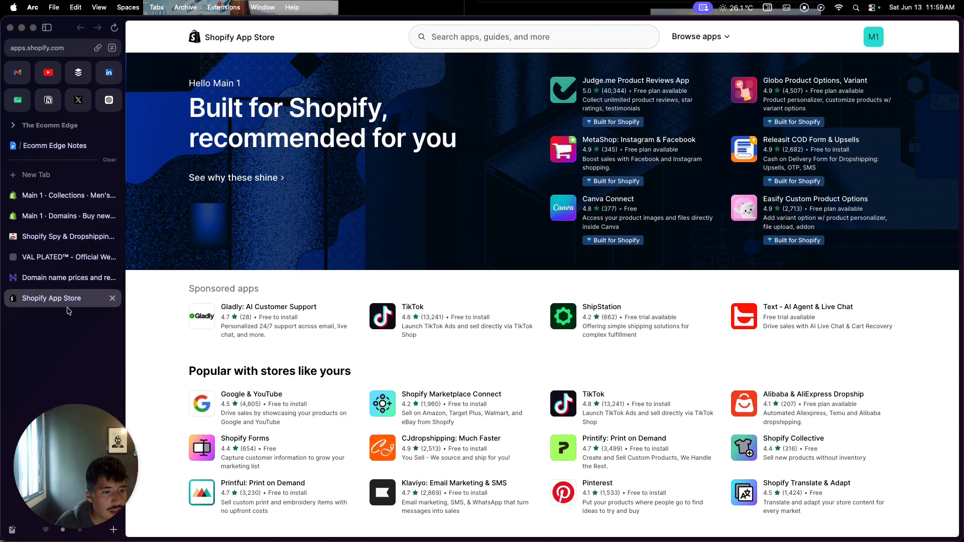
scroll(240, 359, down, 5)
scroll(239, 359, down, 10)
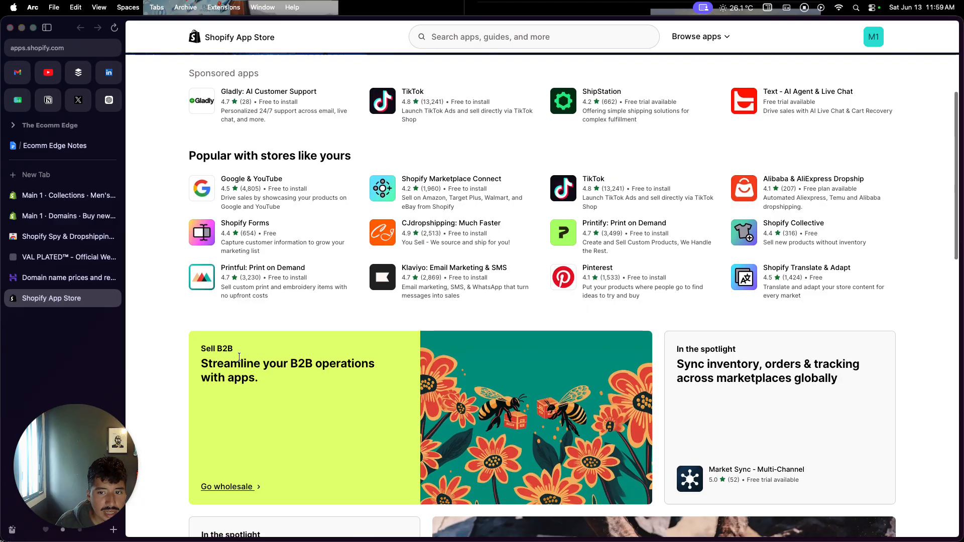
scroll(616, 332, down, 2)
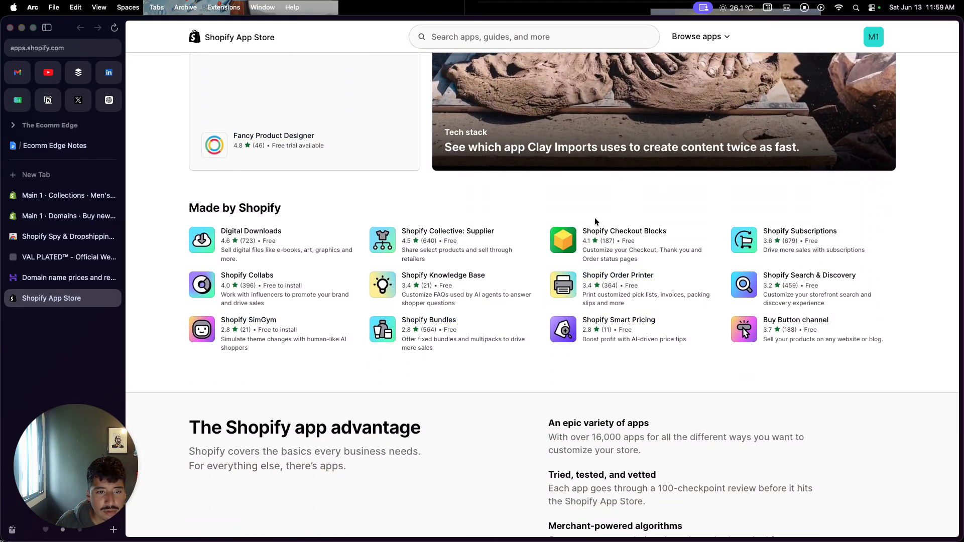
click(537, 37)
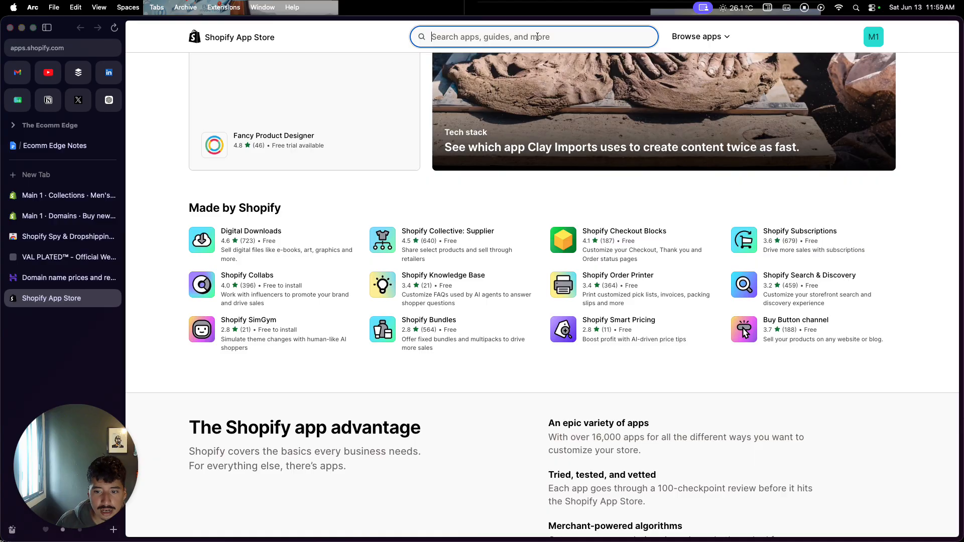
text(messagin)
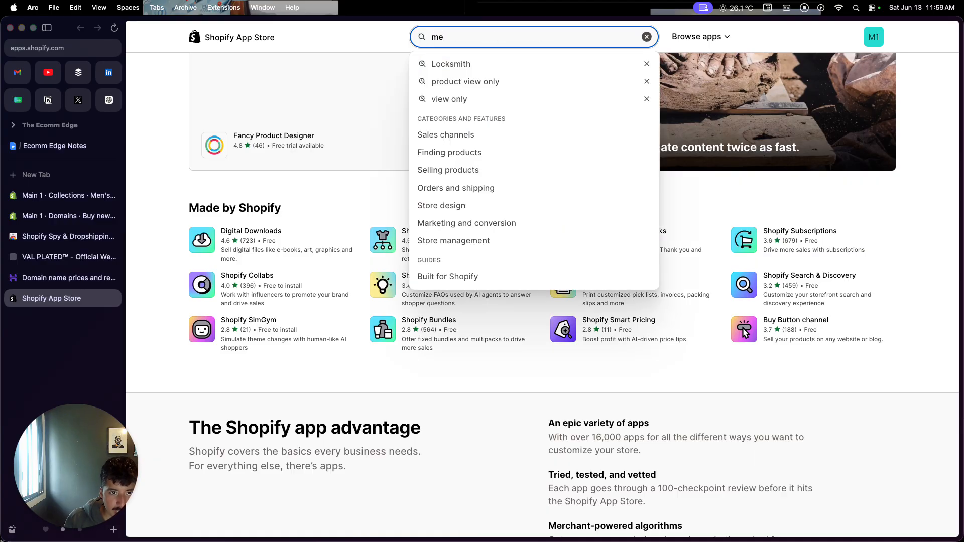
text(g)
click(518, 64)
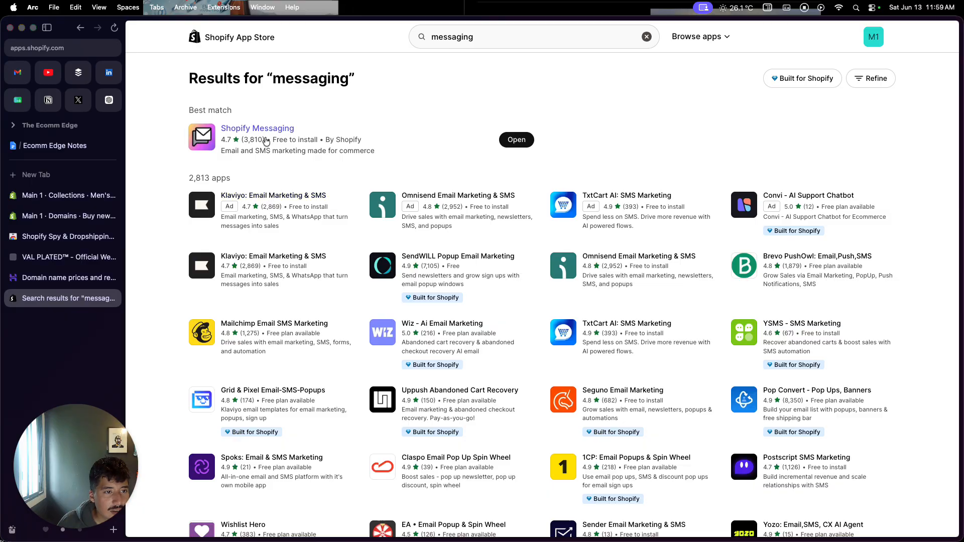
Open the Shopify Messaging app listing in a new browser tab
right_click(266, 142)
right_click(259, 130)
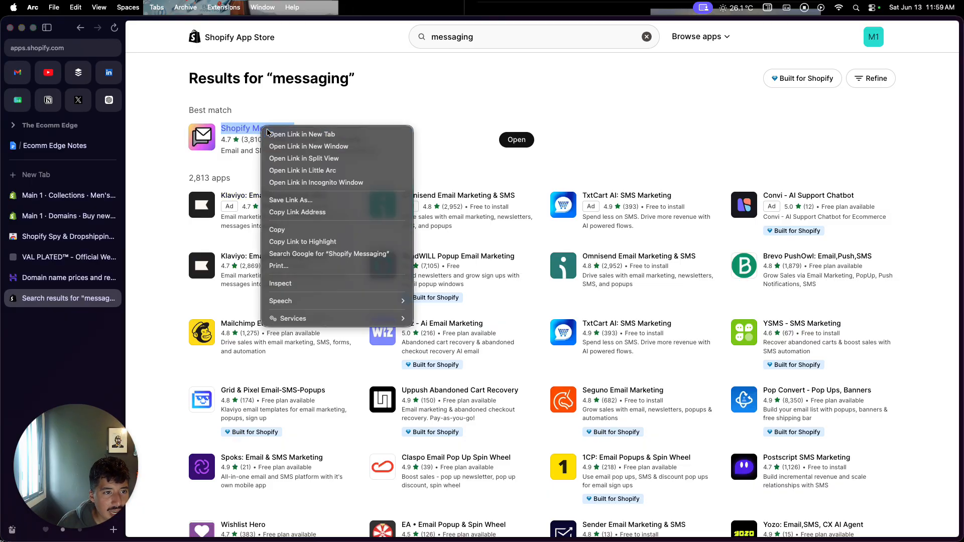
click(265, 134)
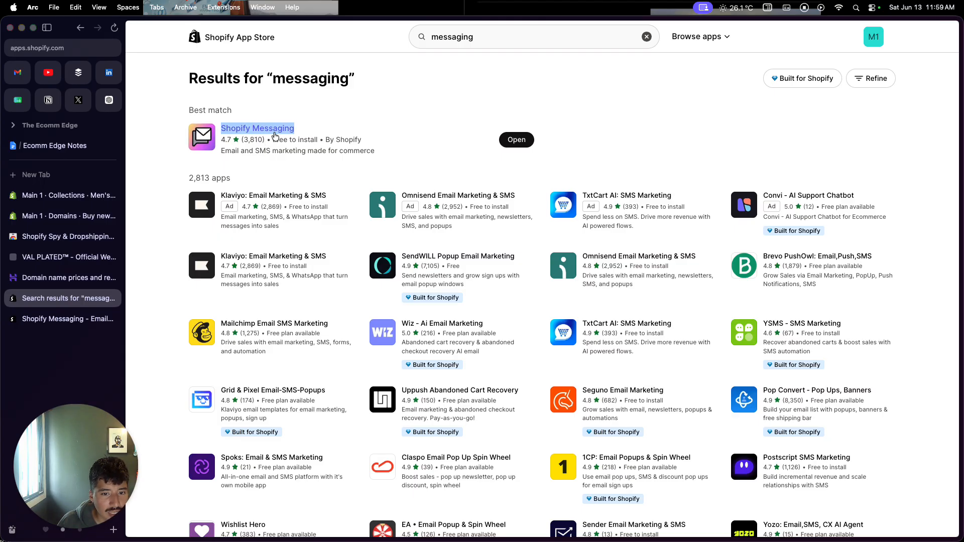
Search the App Store for flow app, open the Shopify Flow listing, and view and close its abandoned checkout screenshot
click(423, 38)
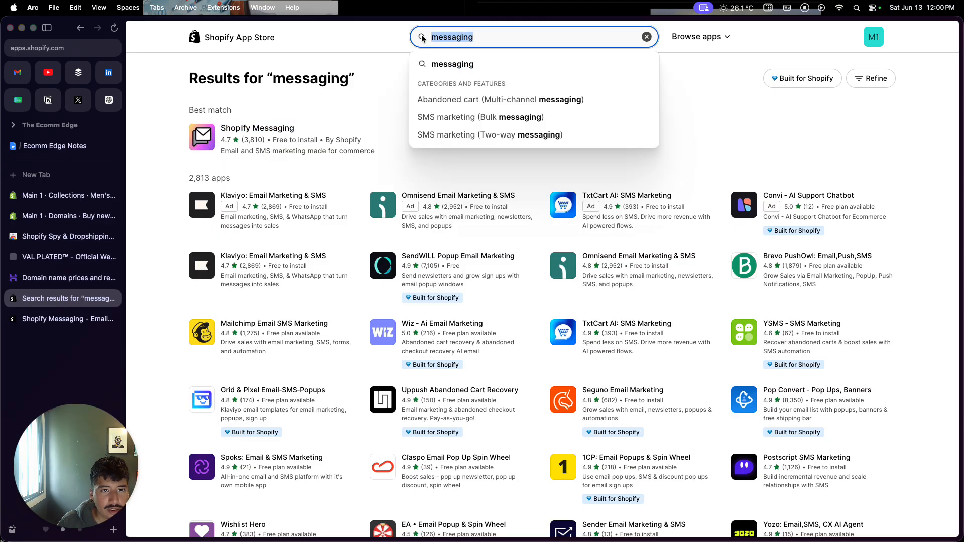
text(flow)
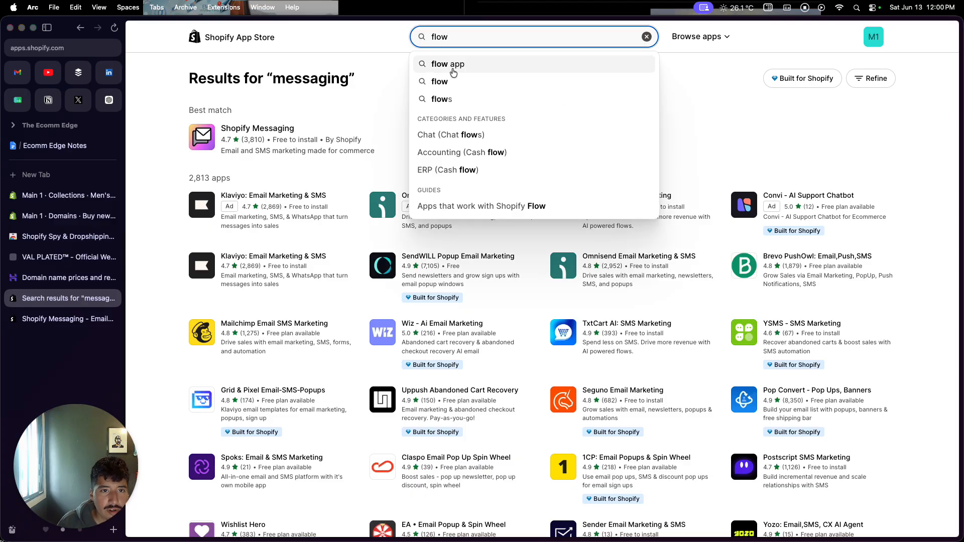
click(452, 70)
click(285, 135)
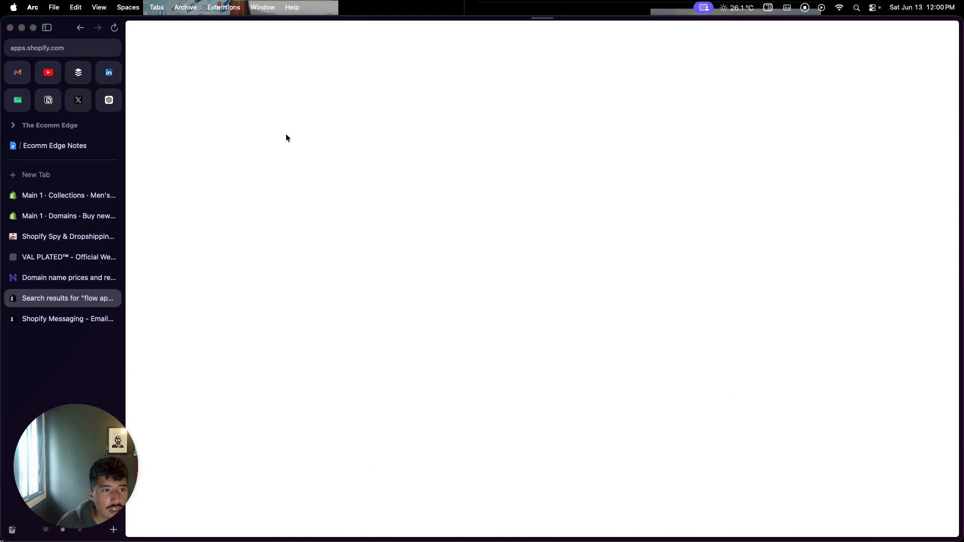
click(771, 185)
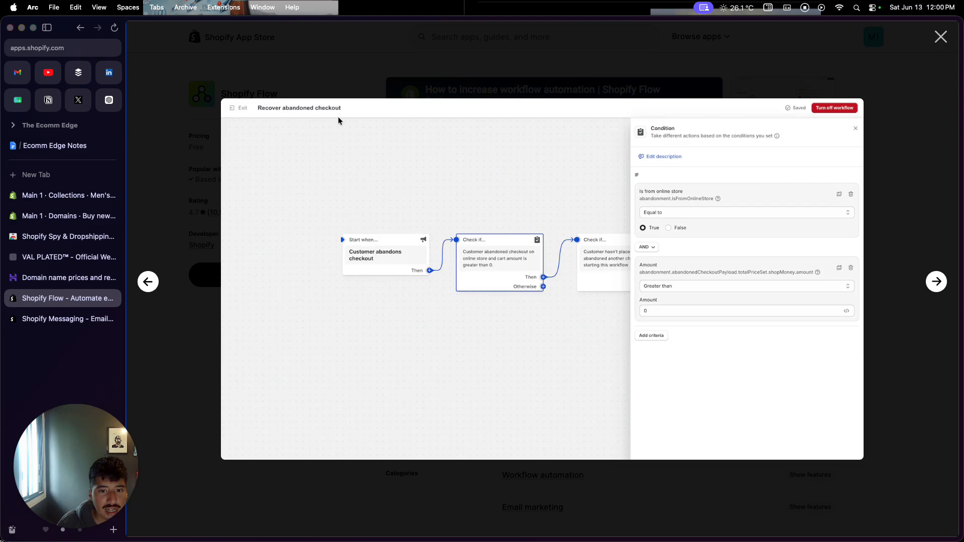
click(179, 233)
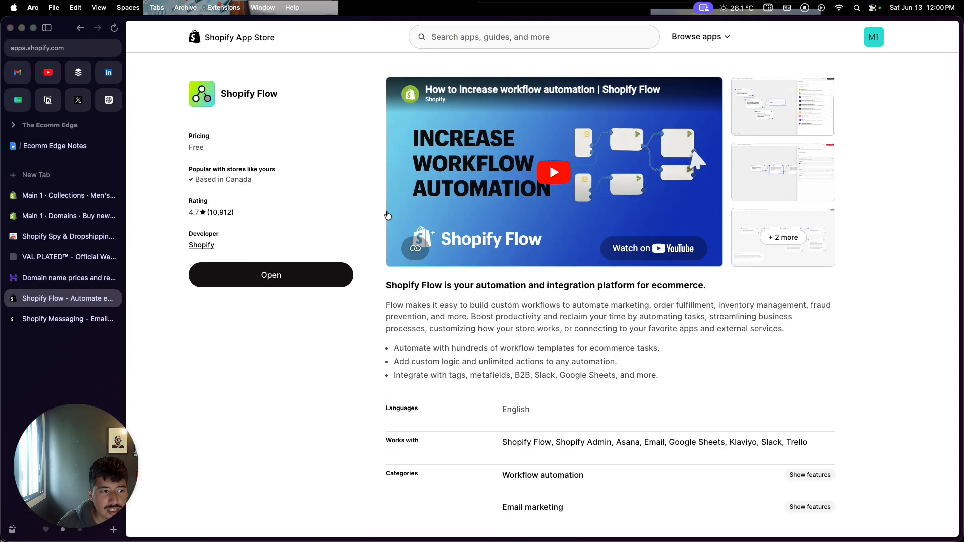
Return to the Shopify admin, close the browser tab showing the domain purchase page, and open the Flow app
click(63, 208)
click(63, 197)
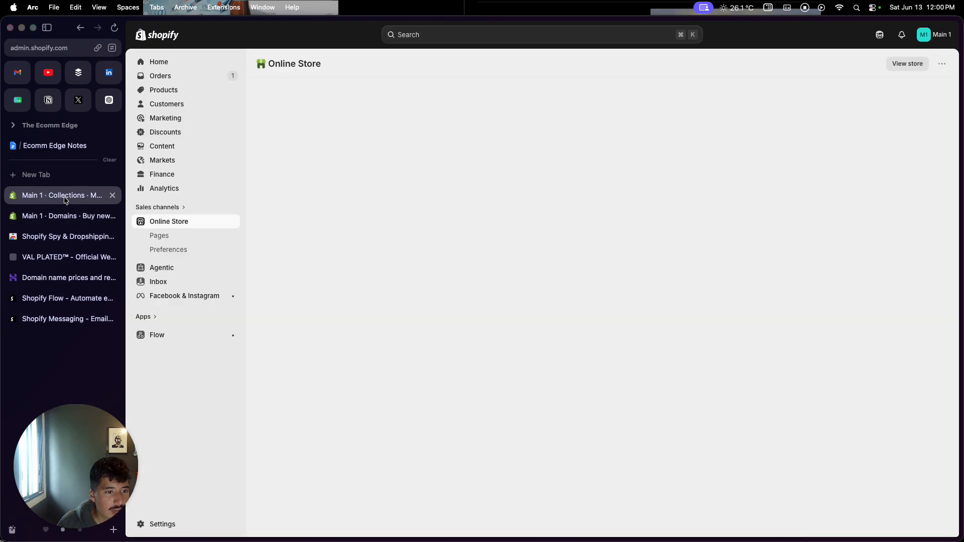
click(113, 216)
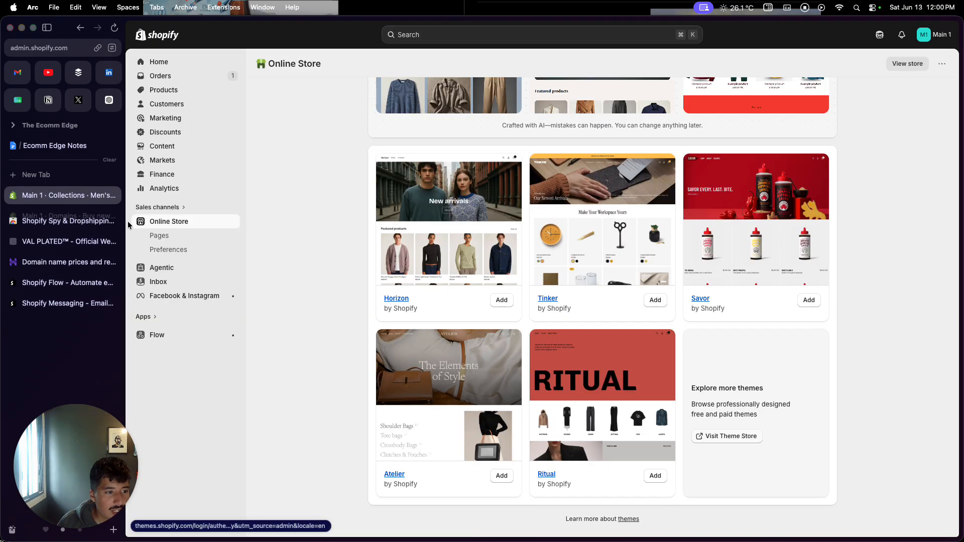
click(162, 333)
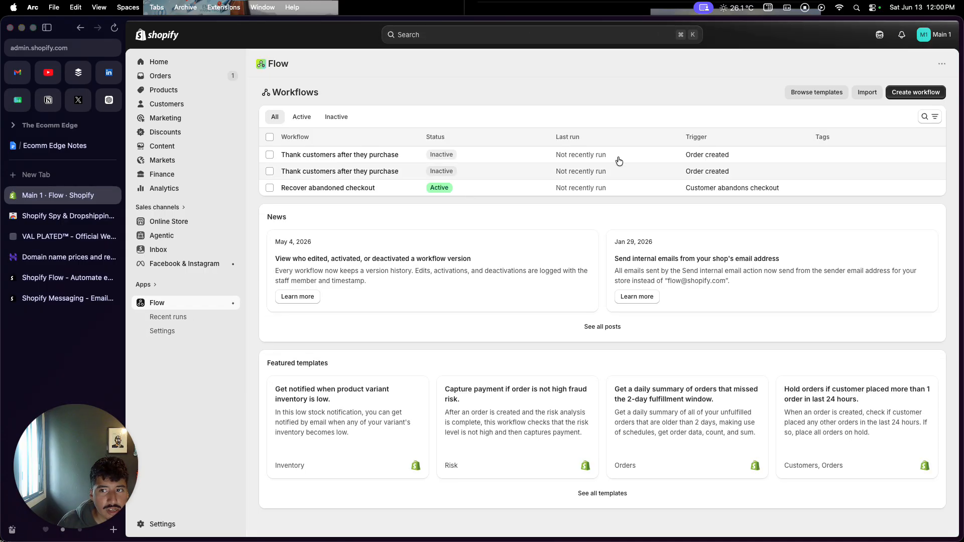
Browse Flow's pre-built workflow templates, including the abandoned checkout and customer email automations, and return to the list of workflows
click(829, 94)
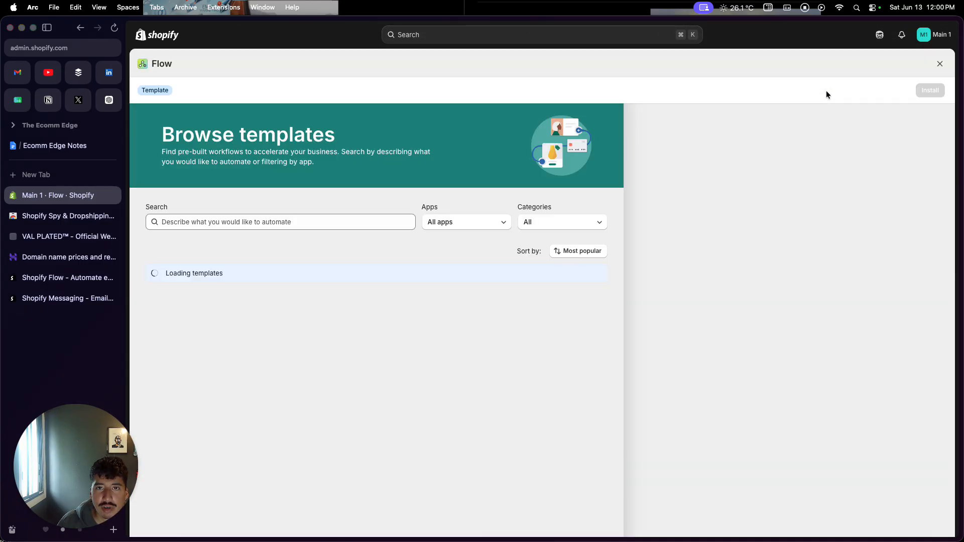
scroll(380, 329, down, 5)
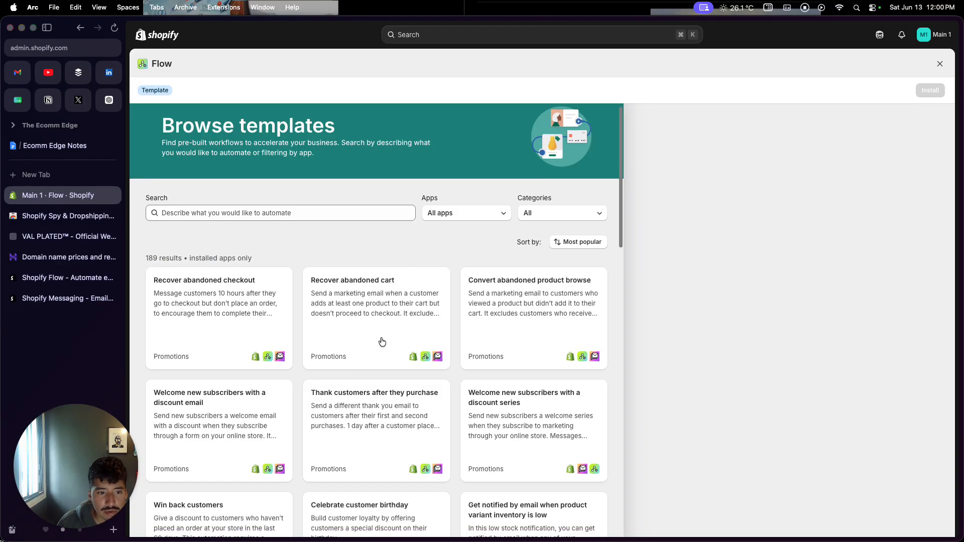
scroll(374, 353, down, 1)
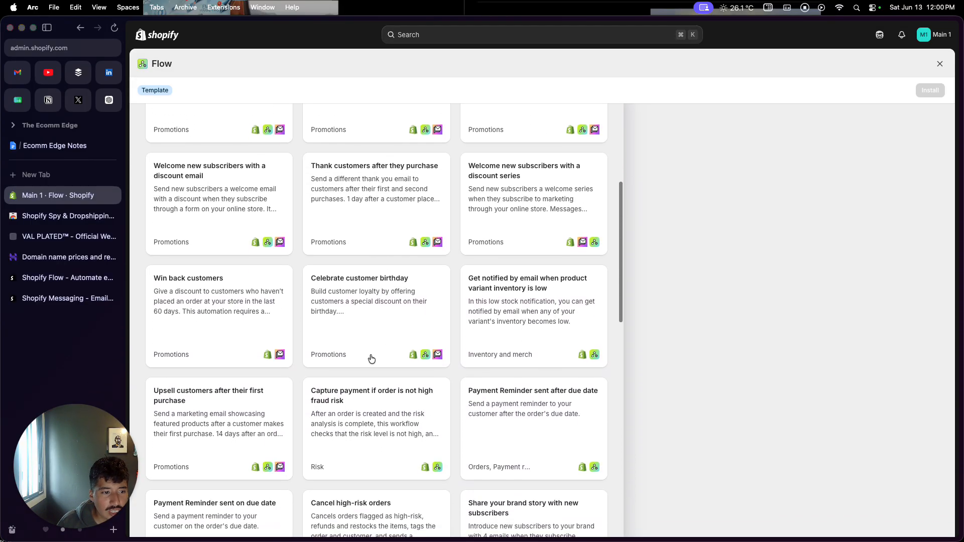
scroll(365, 371, up, 1)
scroll(365, 370, up, 2)
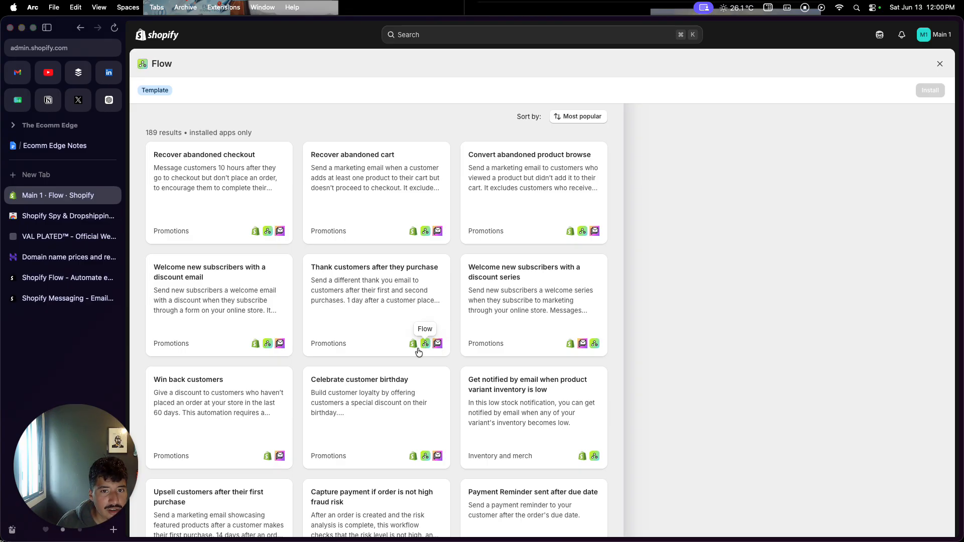
scroll(412, 354, up, 3)
scroll(411, 356, up, 1)
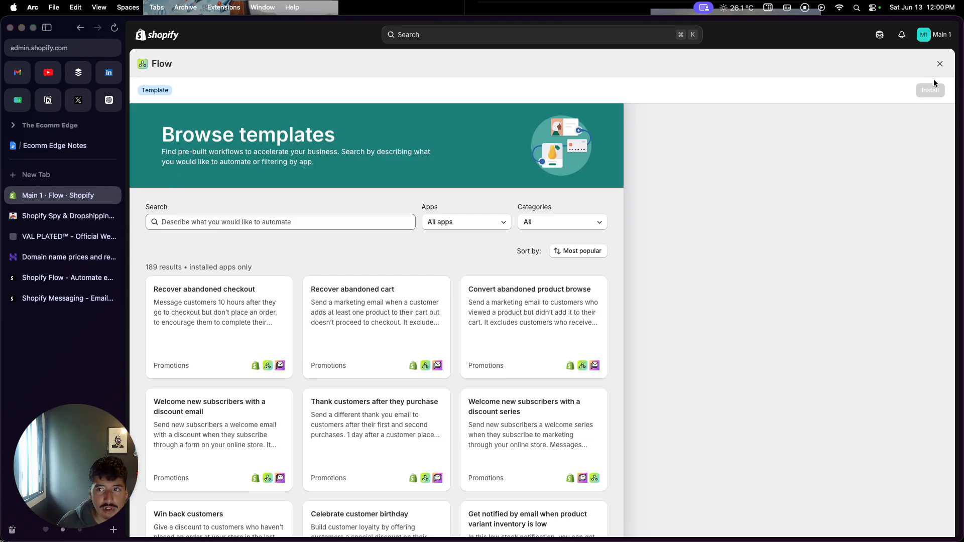
click(941, 64)
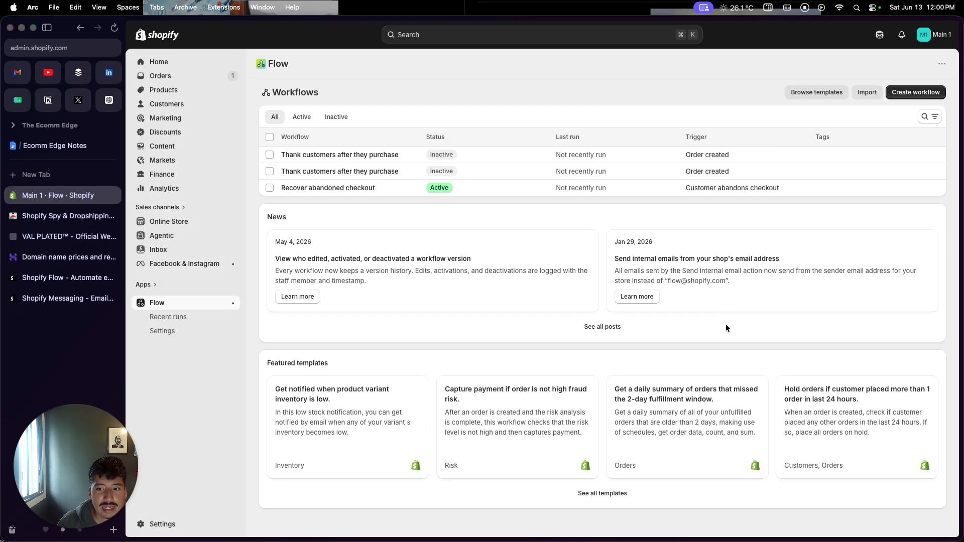